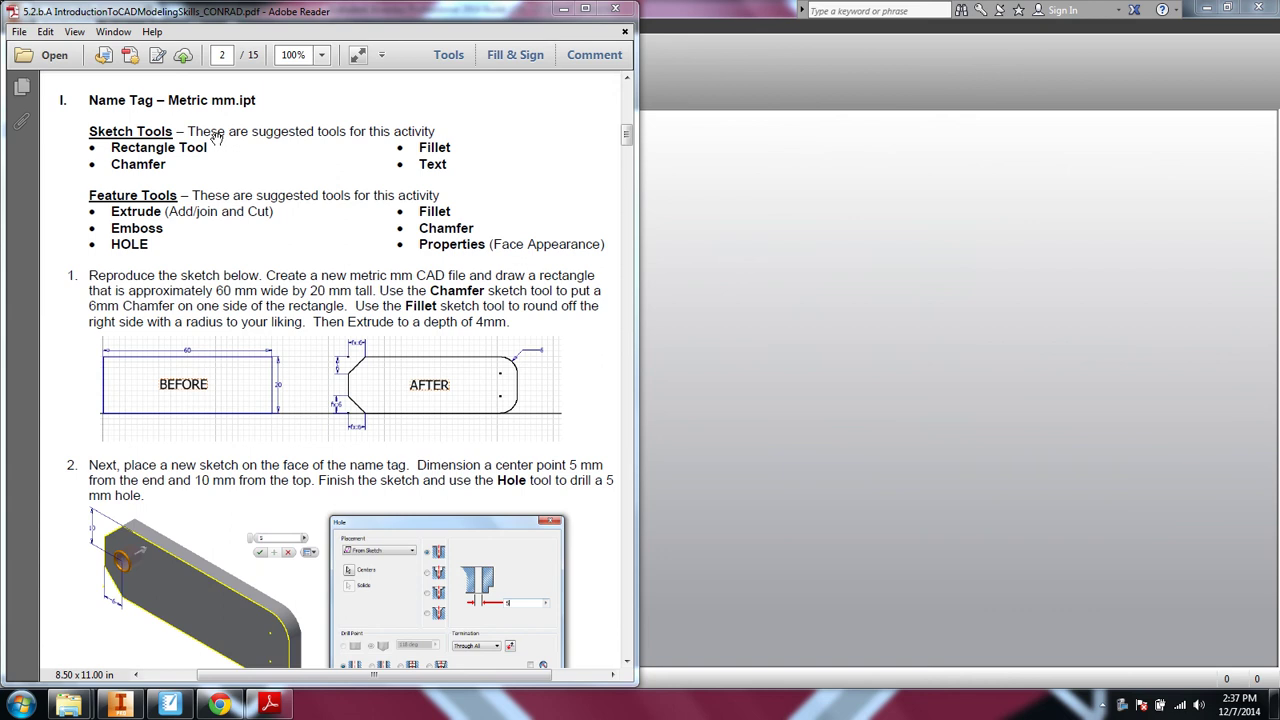
Step: Create a new part from the Metric Standard (mm).ipt template
left_click(749, 35)
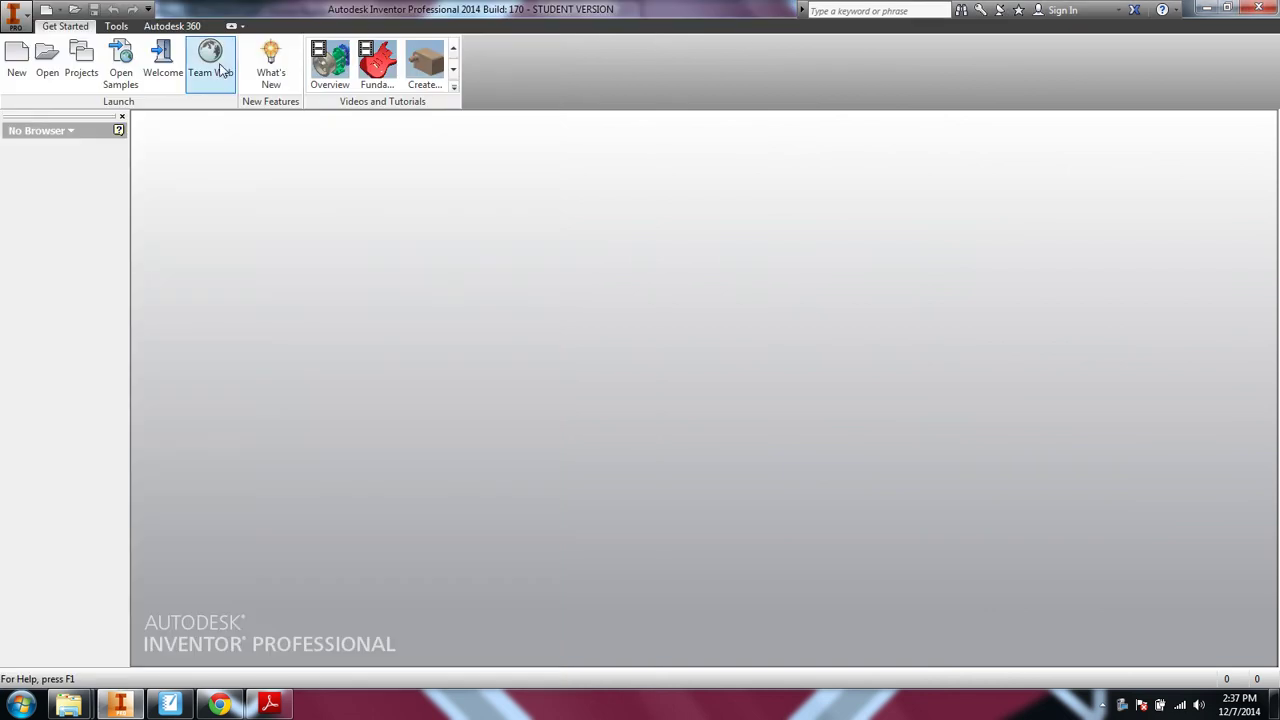
left_click(17, 62)
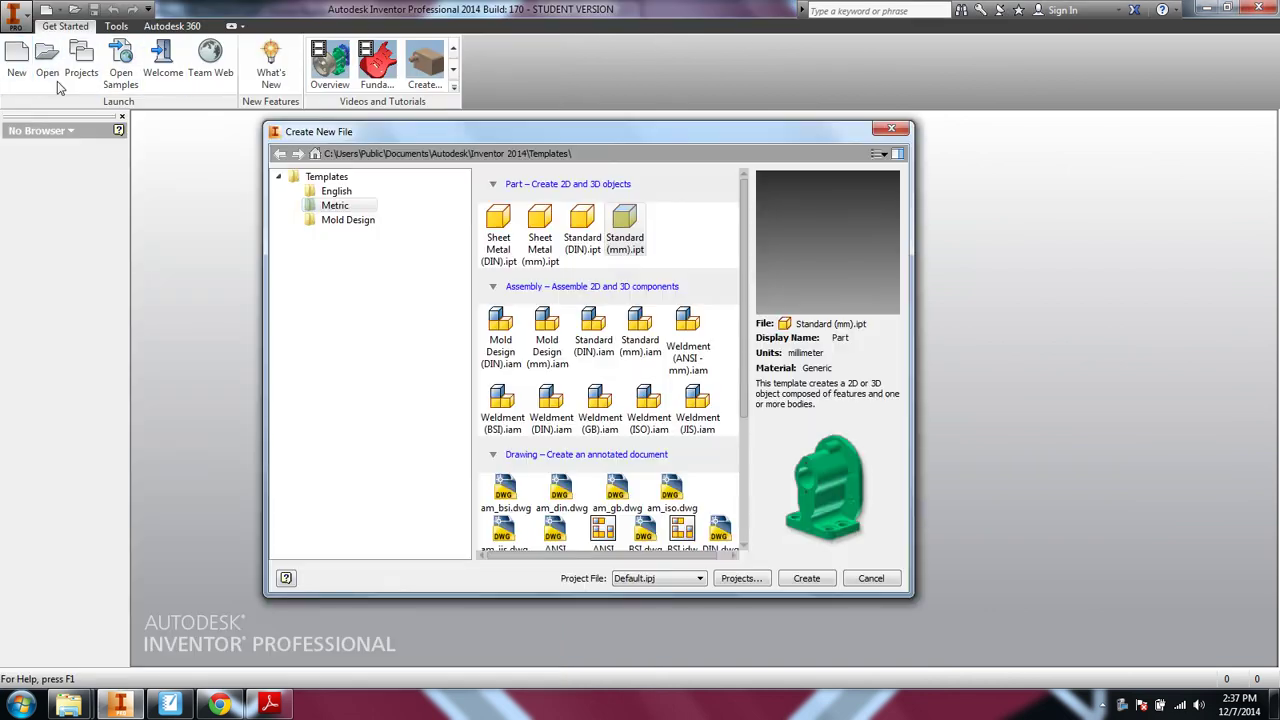
left_click(327, 180)
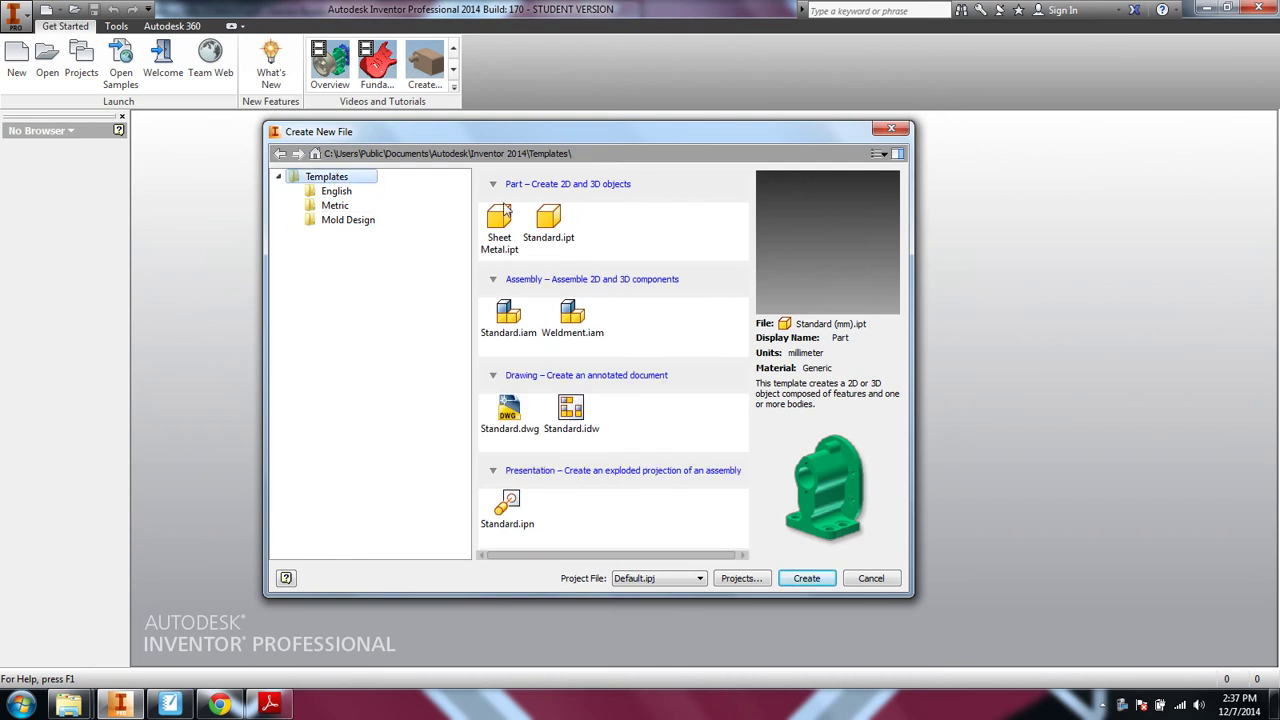
left_click(335, 205)
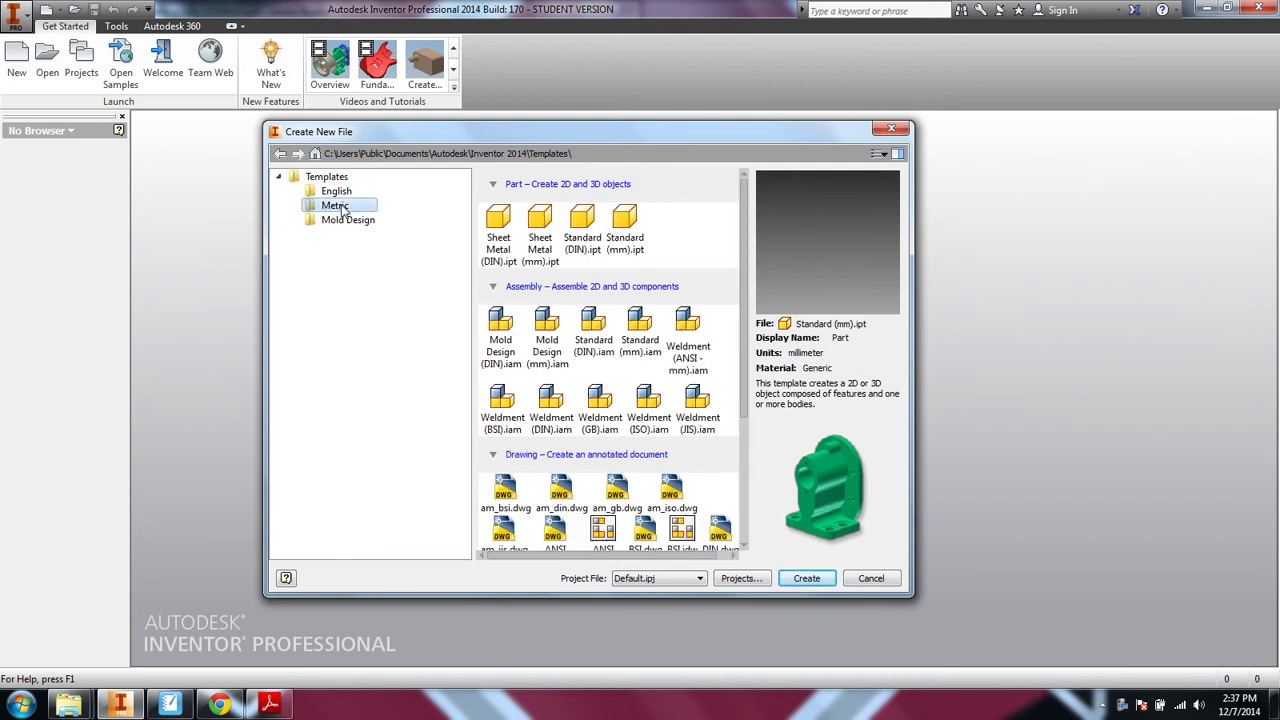
left_click(631, 224)
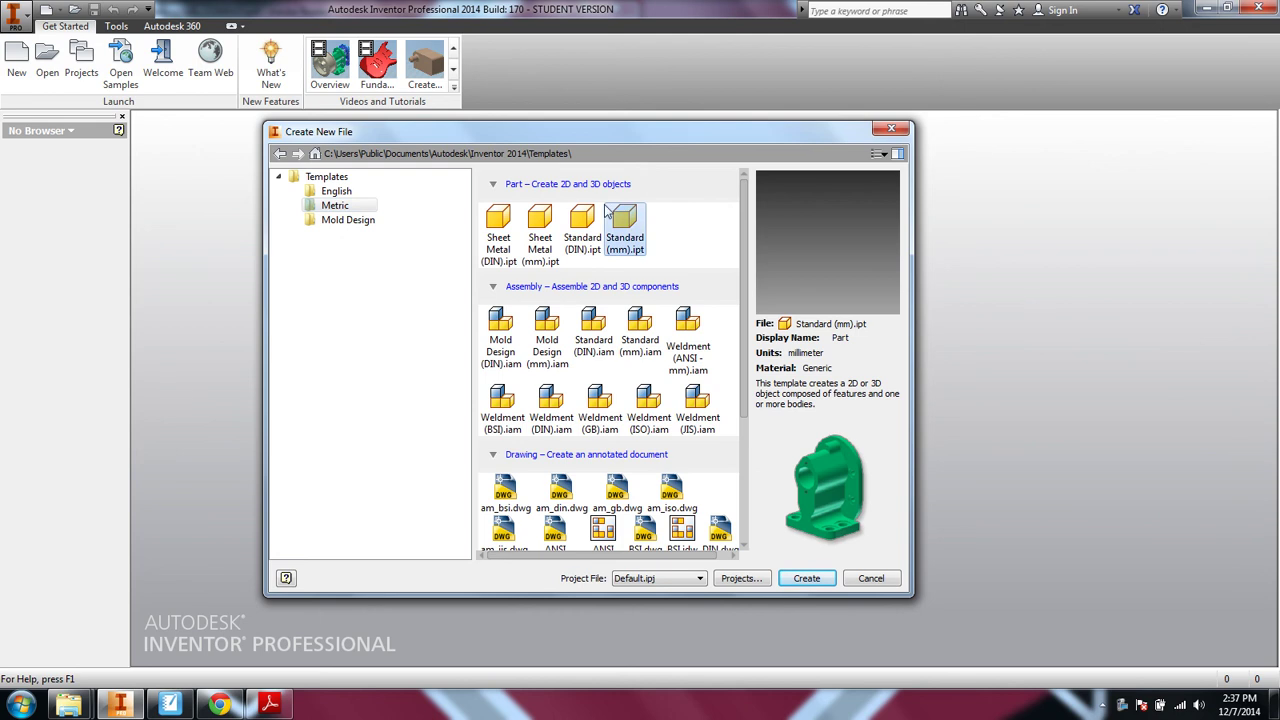
left_click(807, 578)
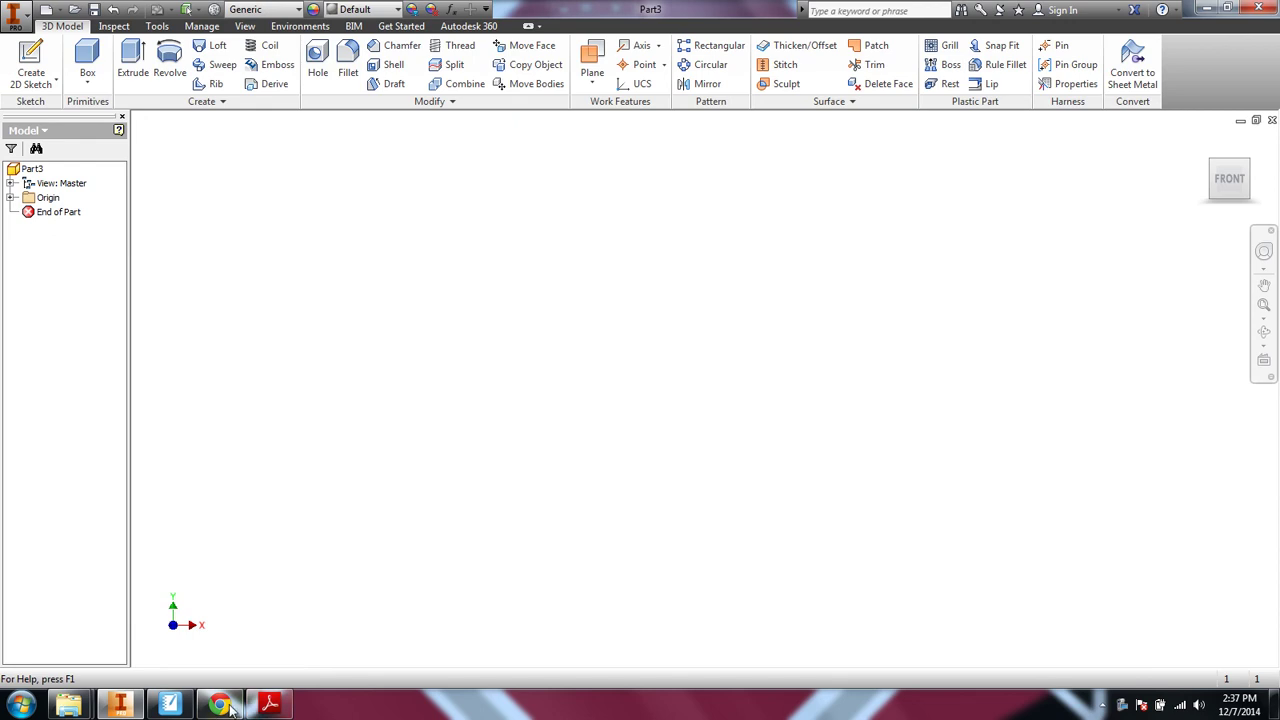
left_click(265, 706)
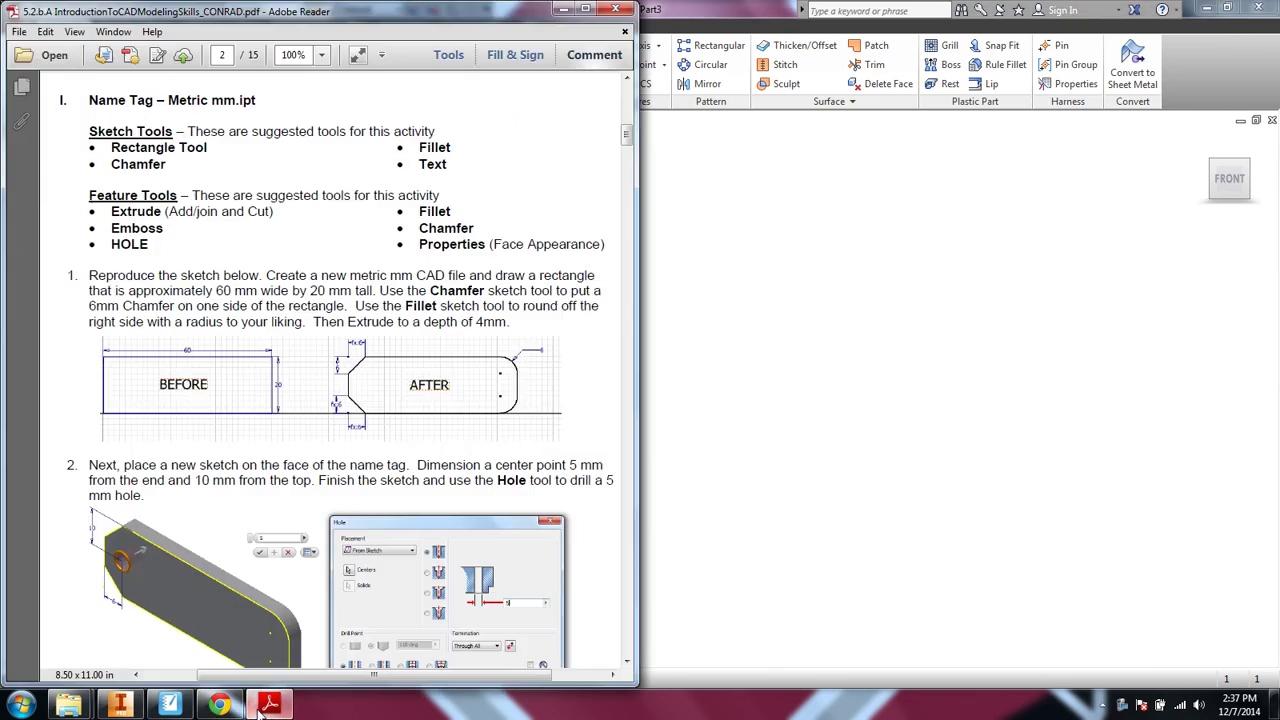
scroll(166, 374, "down", 1)
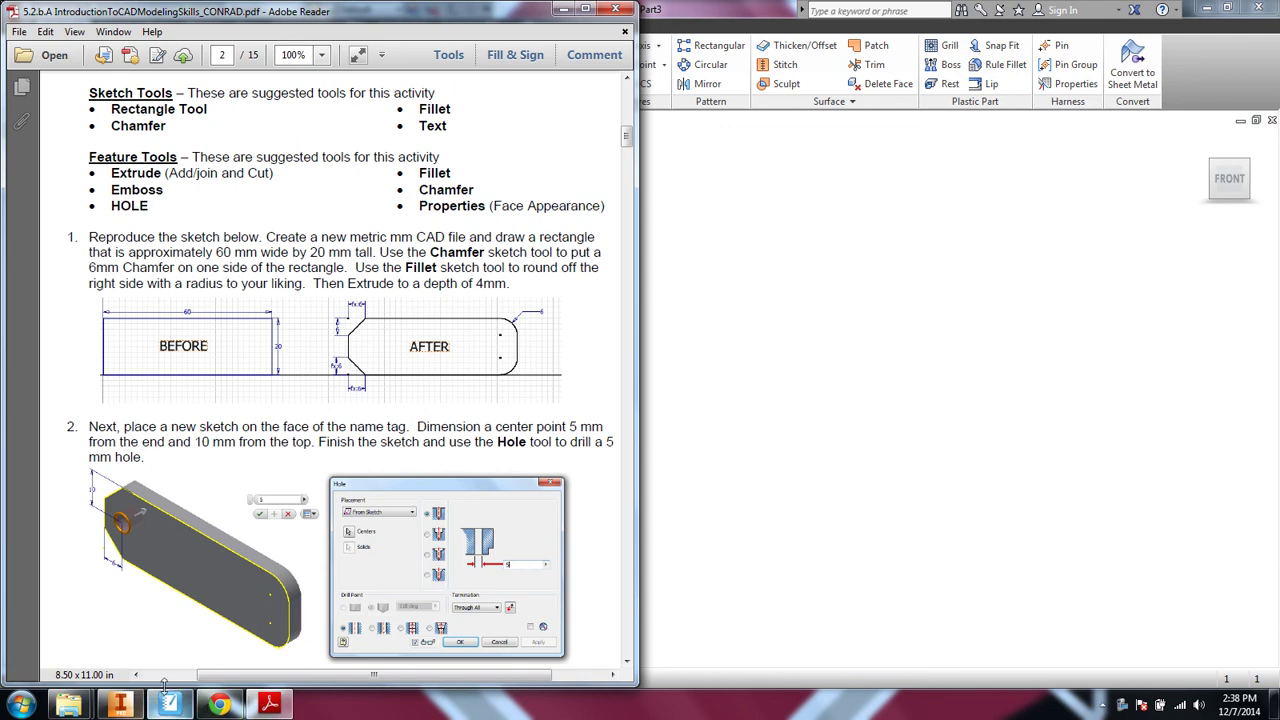
Step: Start a new 2D sketch on the XY plane
left_click(120, 705)
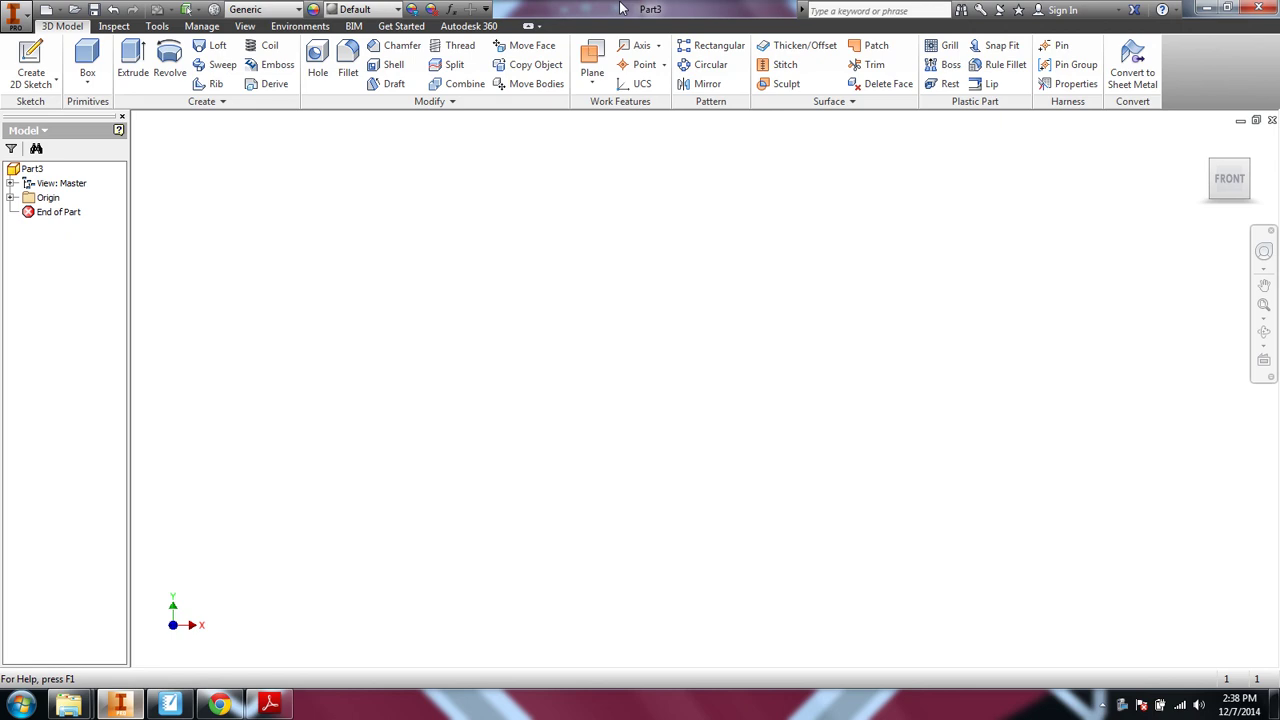
left_click(43, 55)
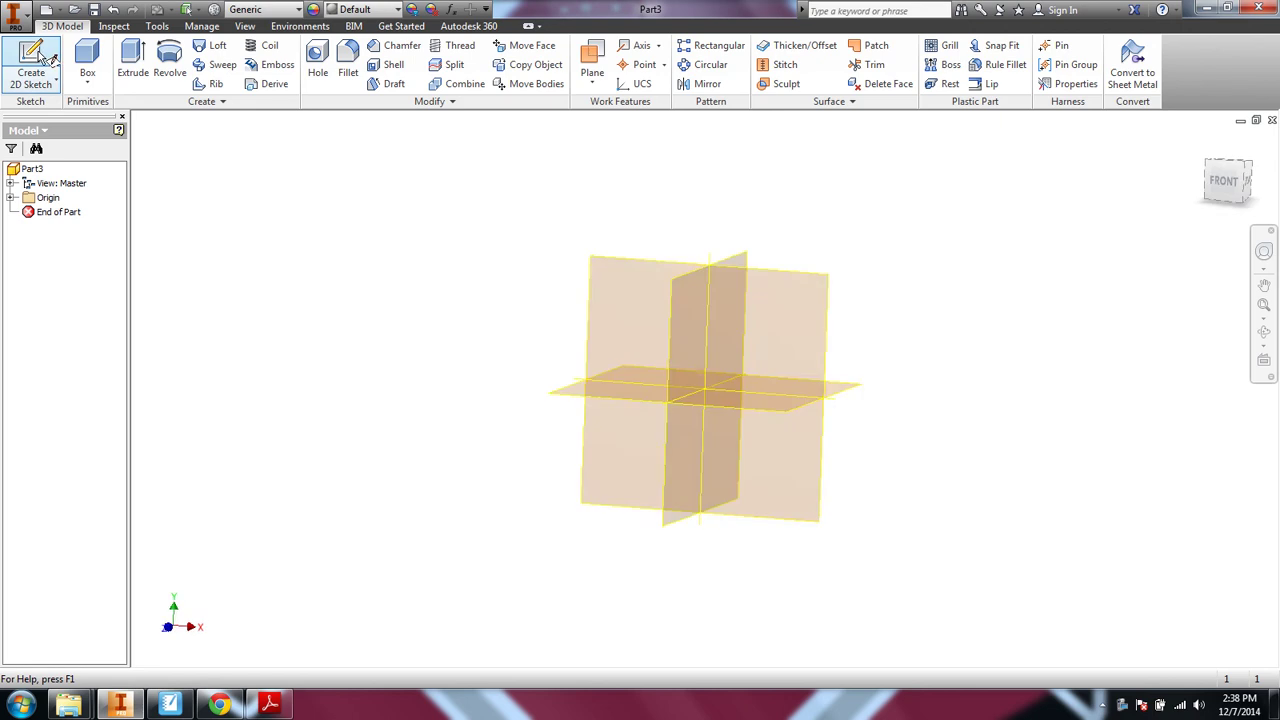
left_click(771, 306)
Step: Draw a 60 × 20 mm rectangle with its first corner at the origin
left_click(136, 57)
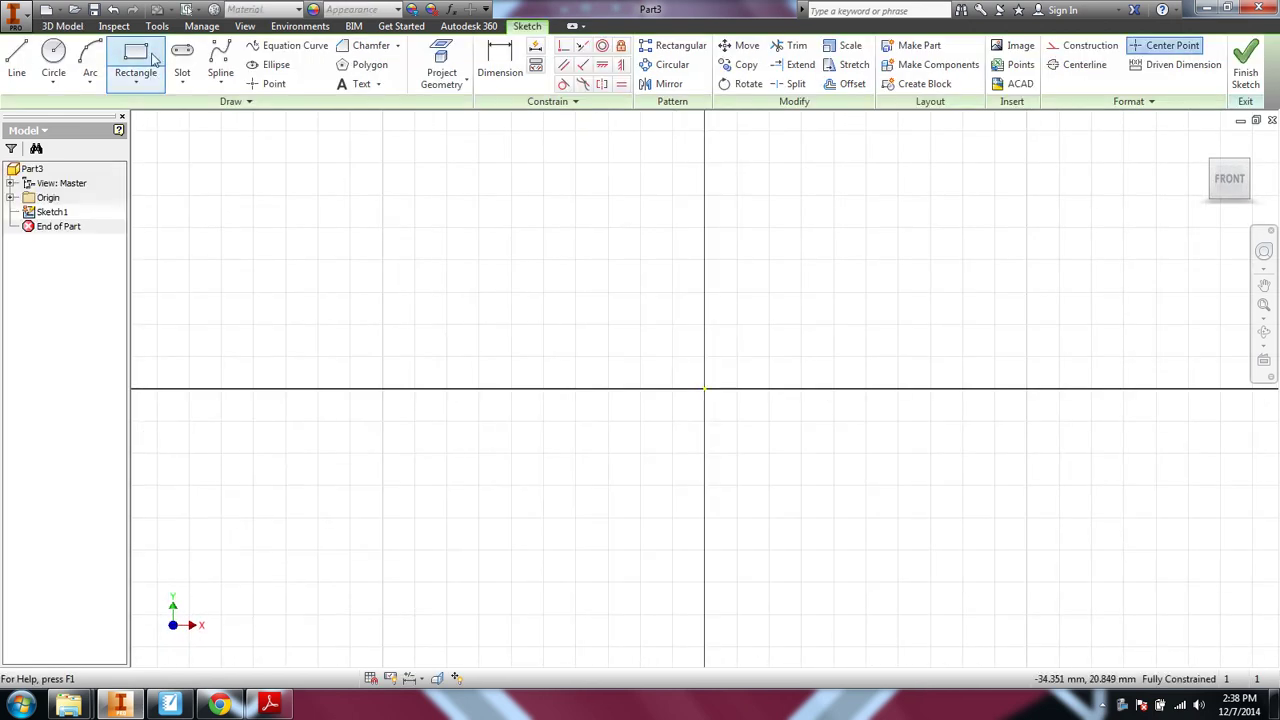
left_click(704, 389)
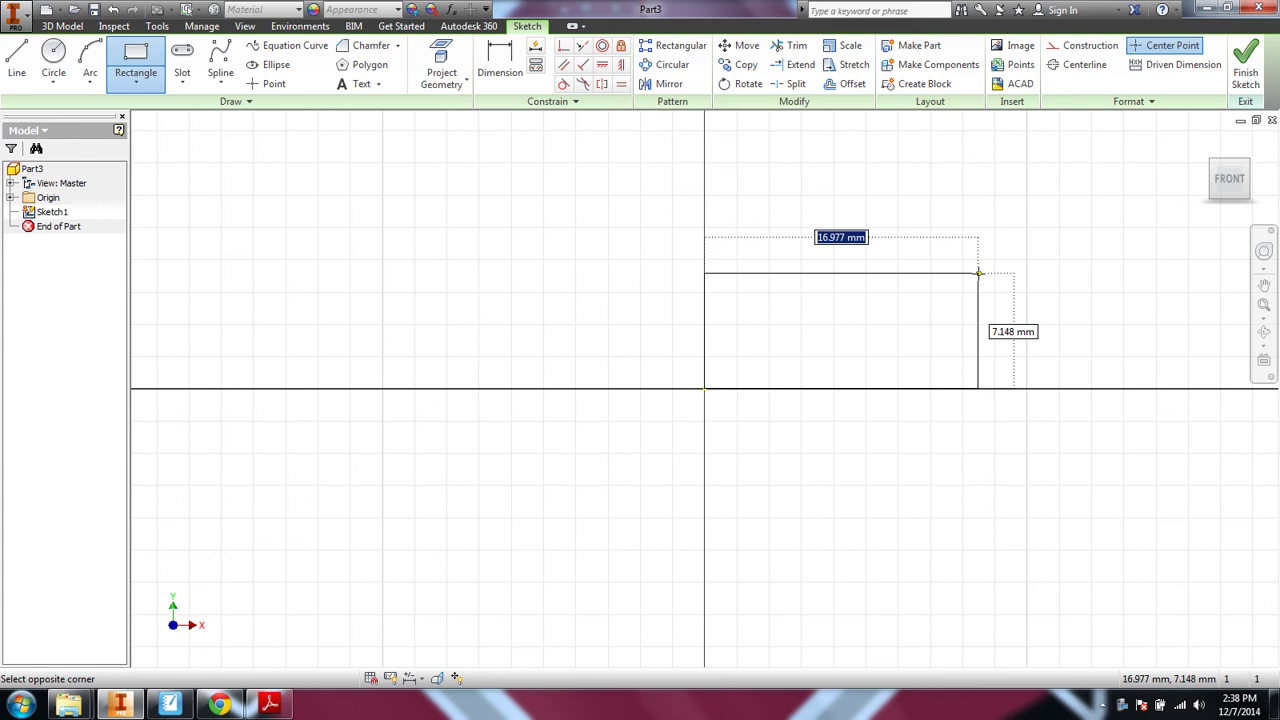
type("60")
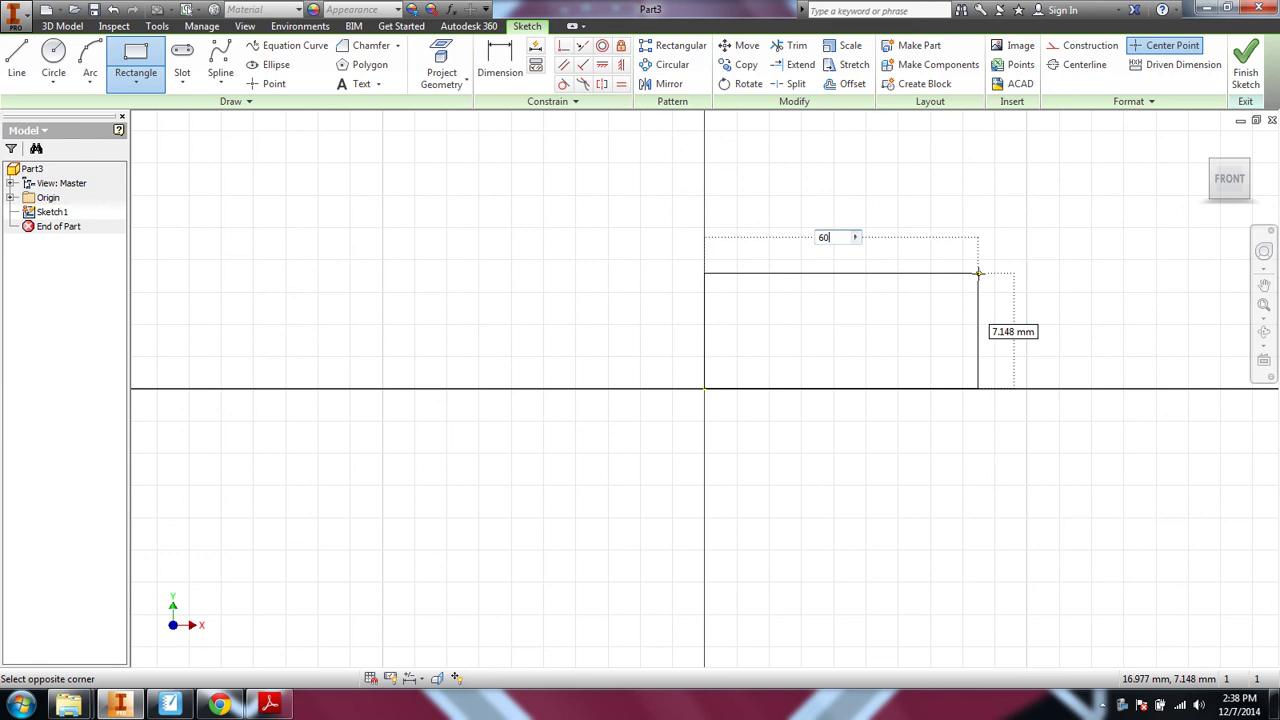
key("Tab")
type("2")
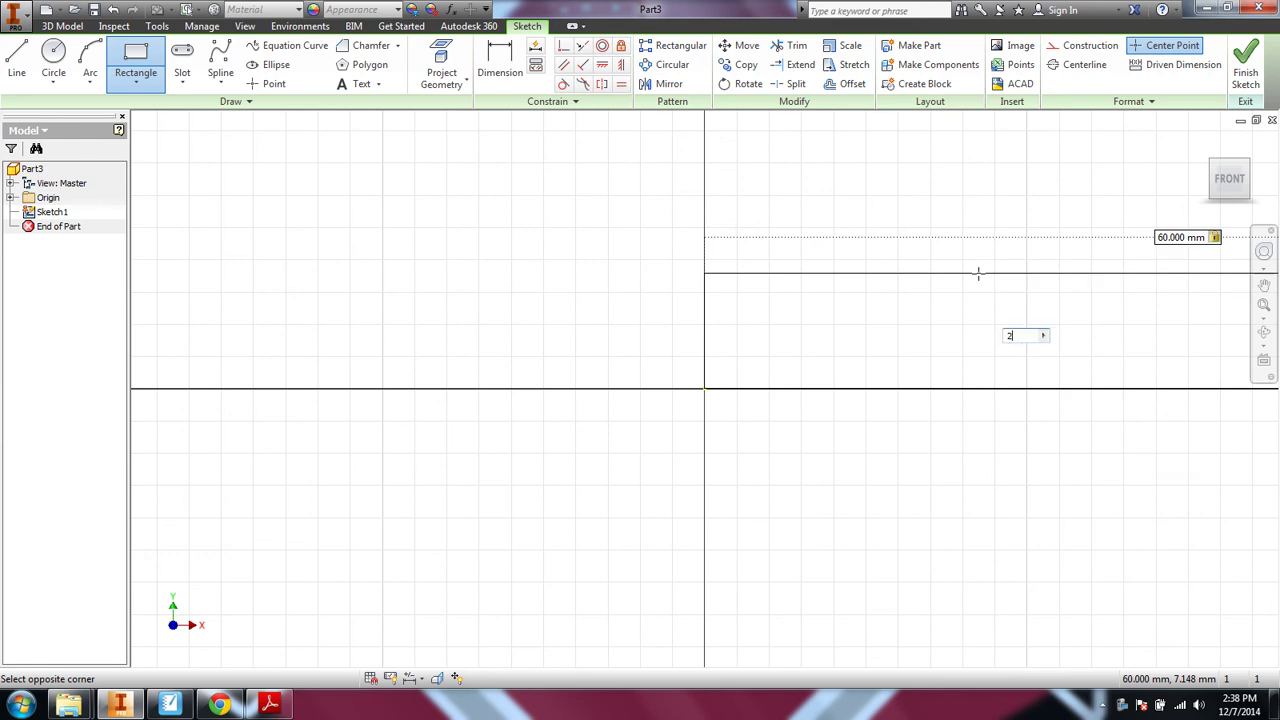
key("Return")
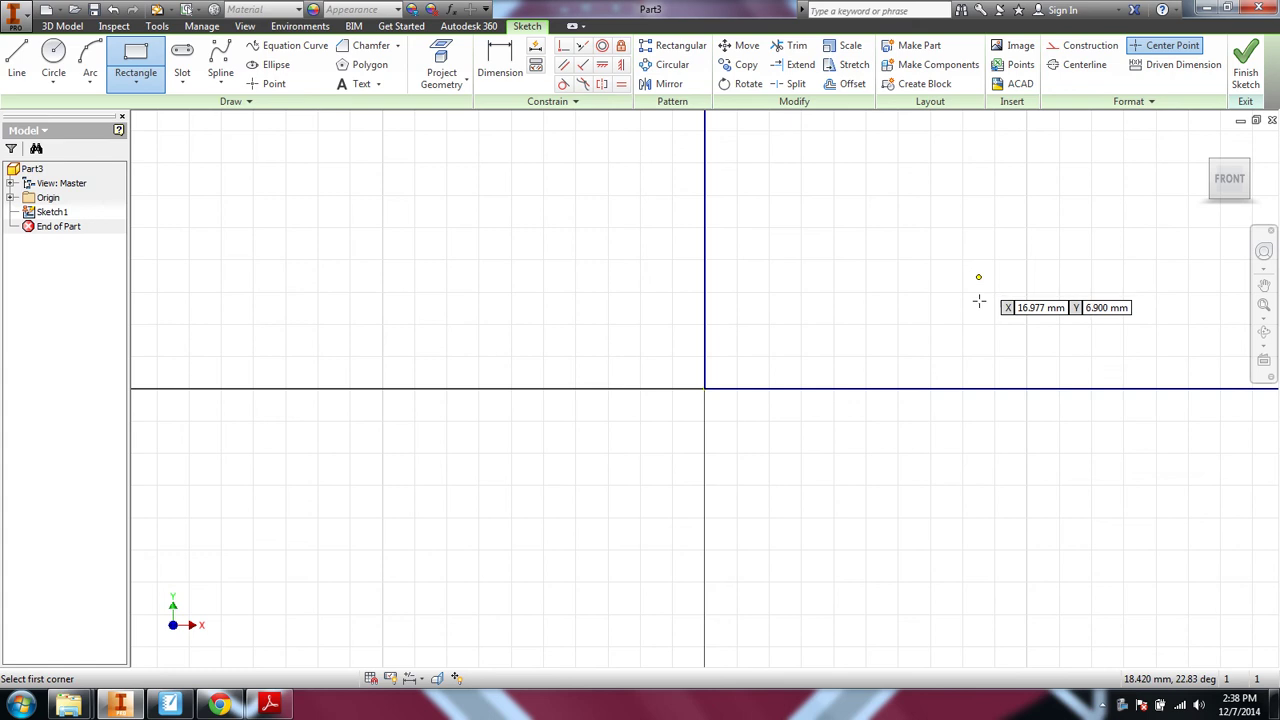
scroll(977, 300, "down", 2)
middle_click_drag(1034, 286, 768, 350)
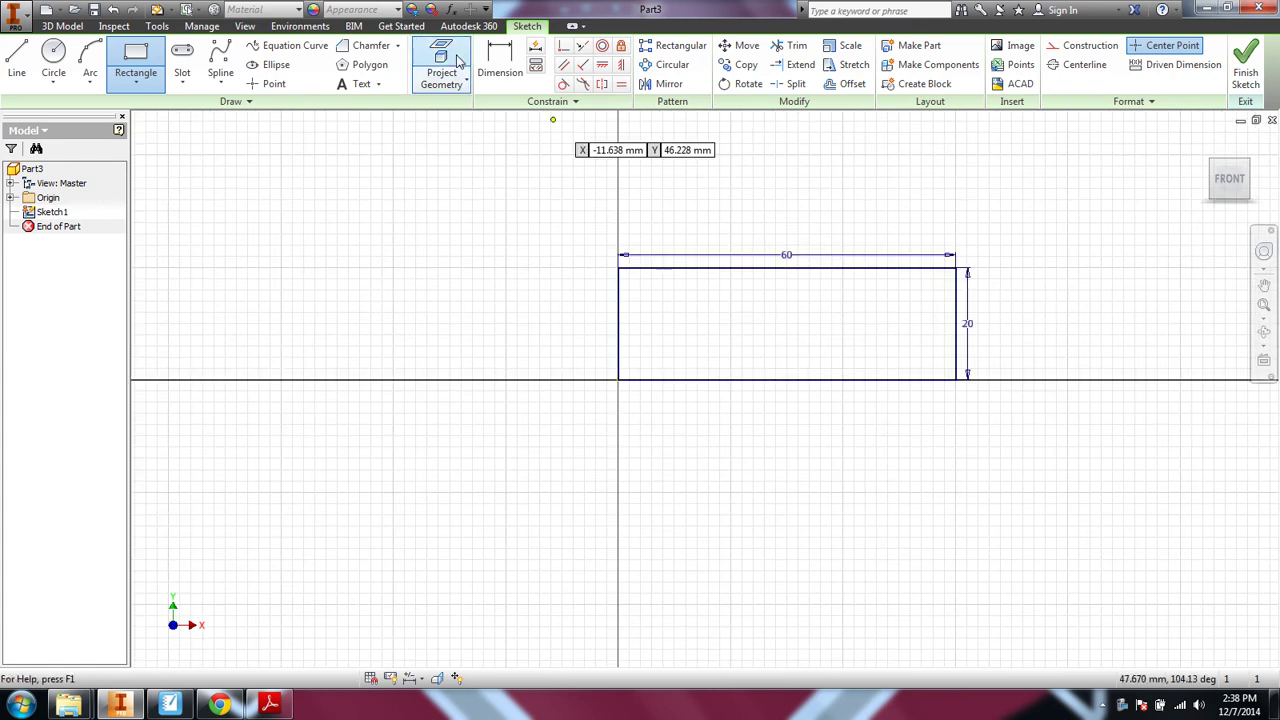
key("Escape")
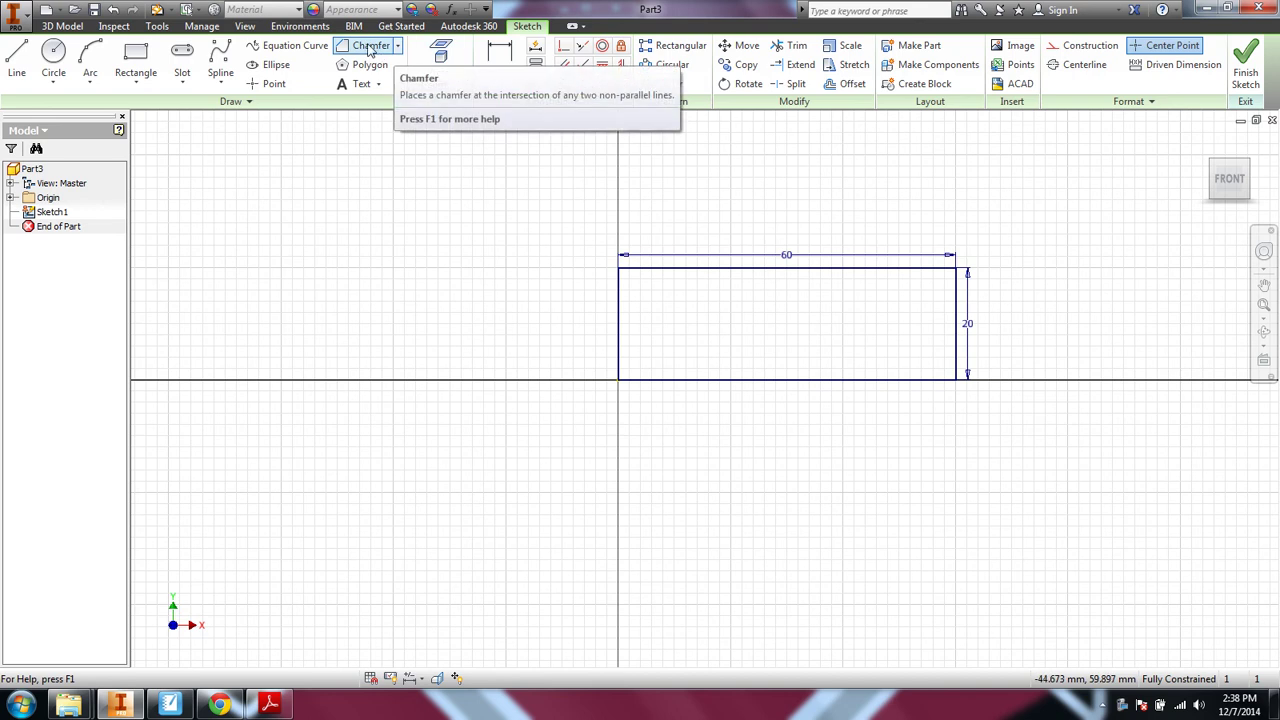
Step: Chamfer the top-left and bottom-left rectangle corners with a 6 mm equal distance
left_click(389, 47)
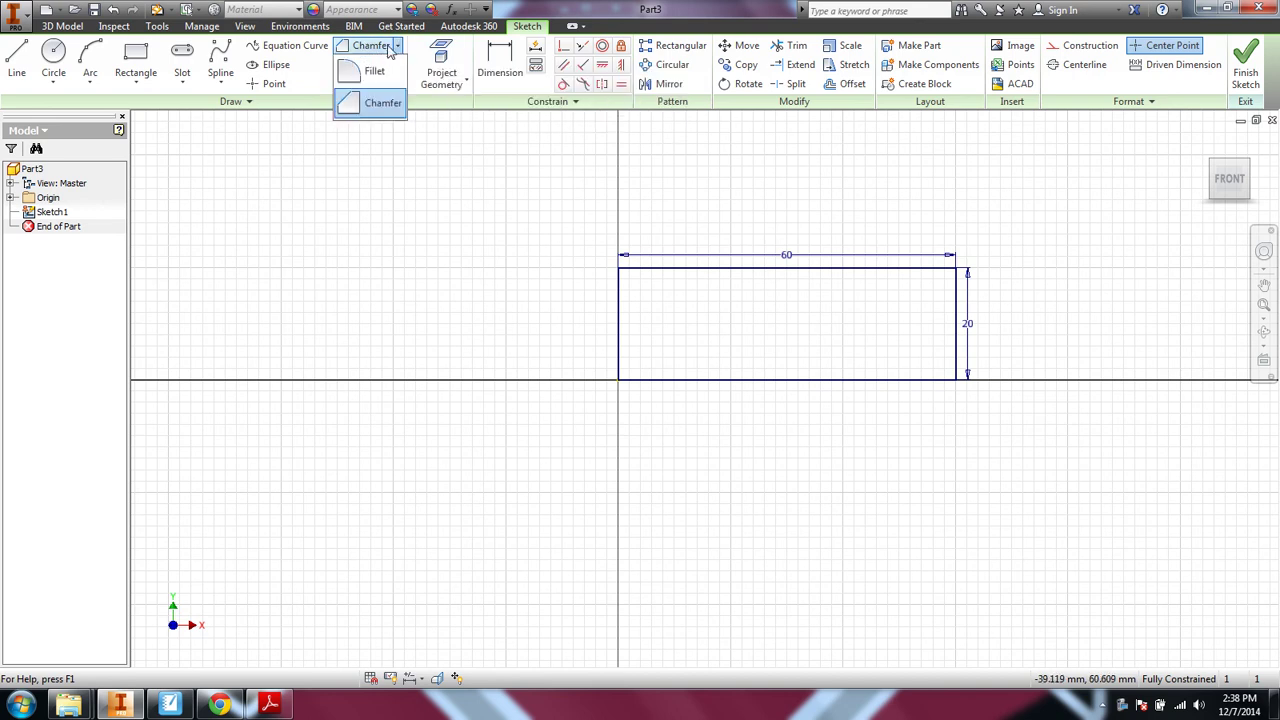
left_click(352, 106)
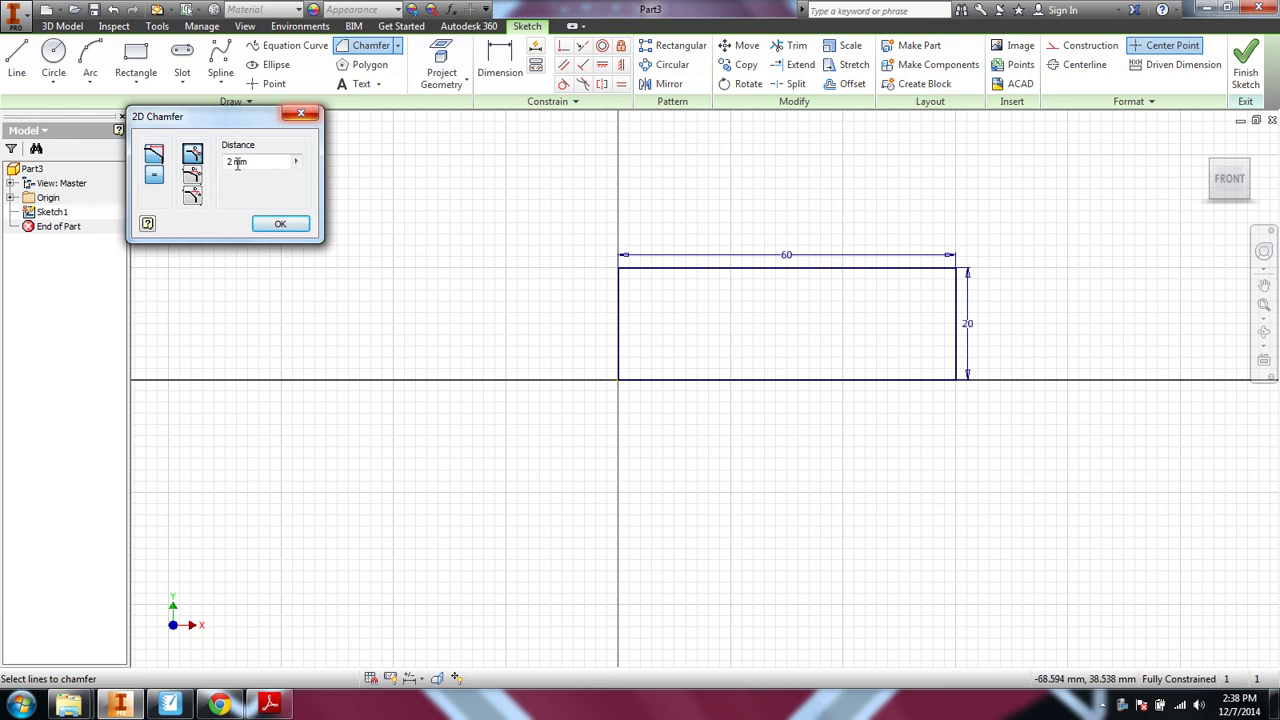
left_click(296, 162)
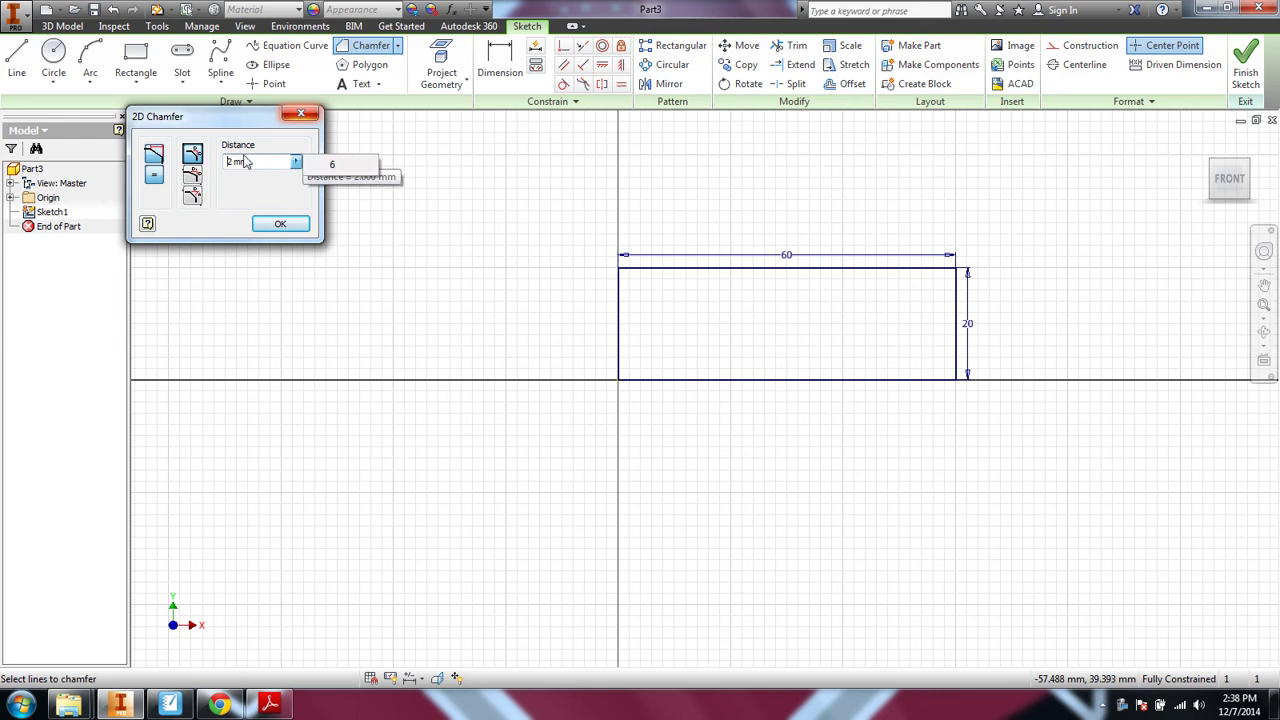
left_click(258, 166)
type("6")
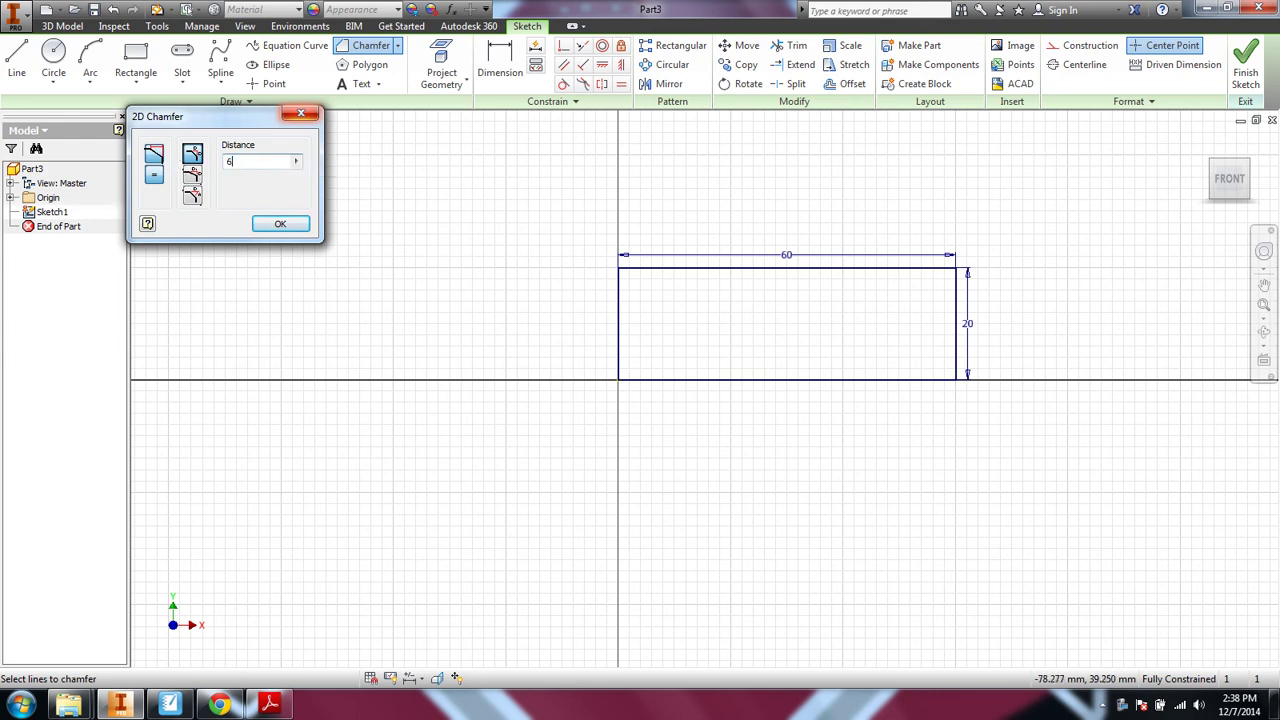
left_click(645, 269)
left_click(618, 295)
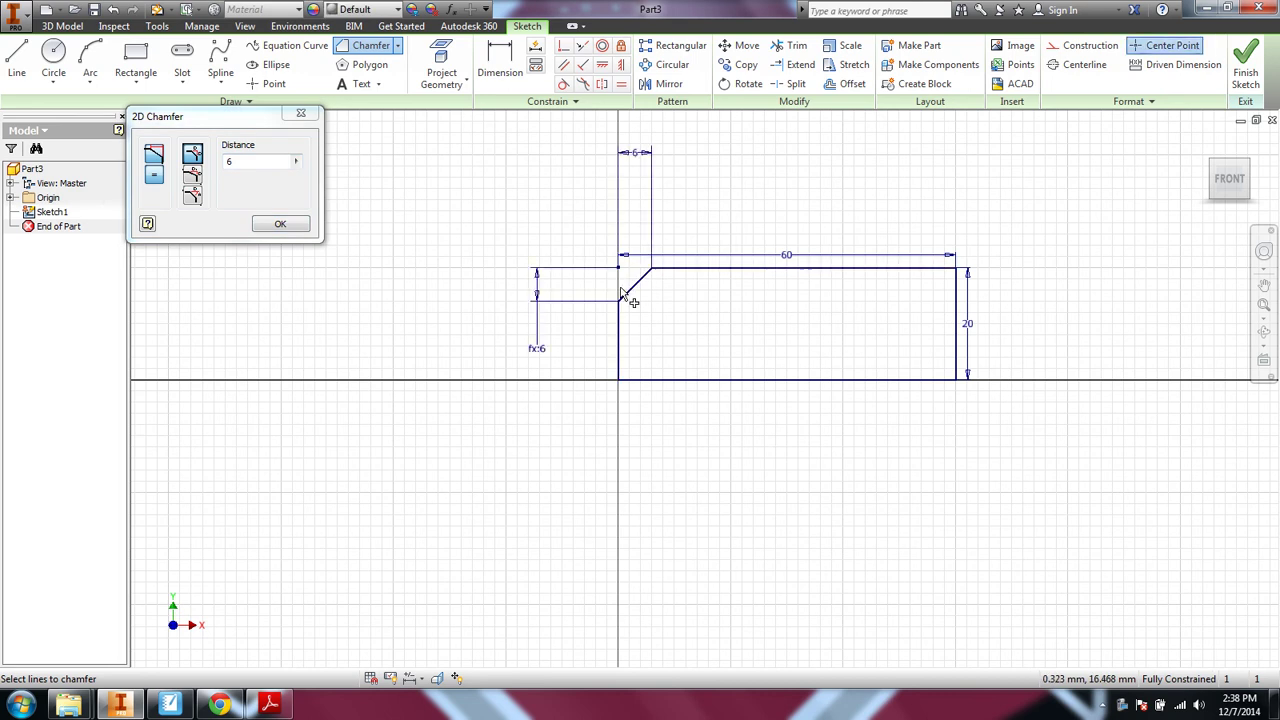
left_click(630, 382)
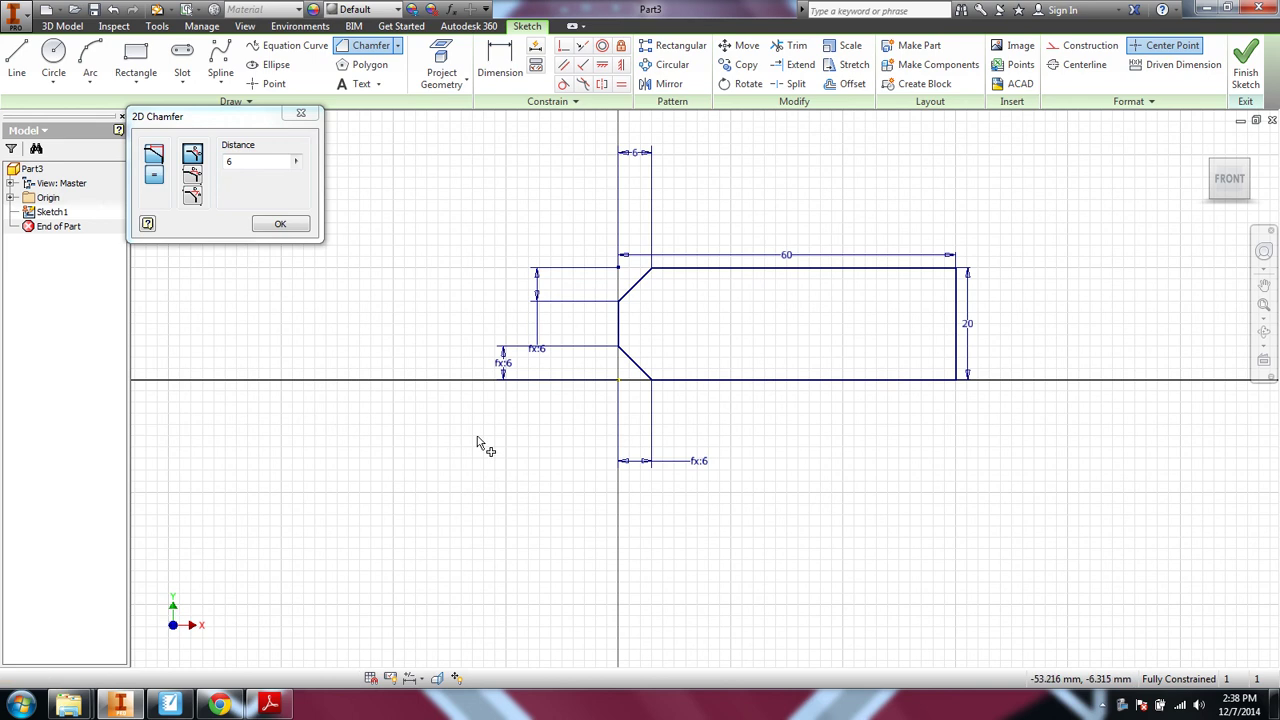
left_click(285, 224)
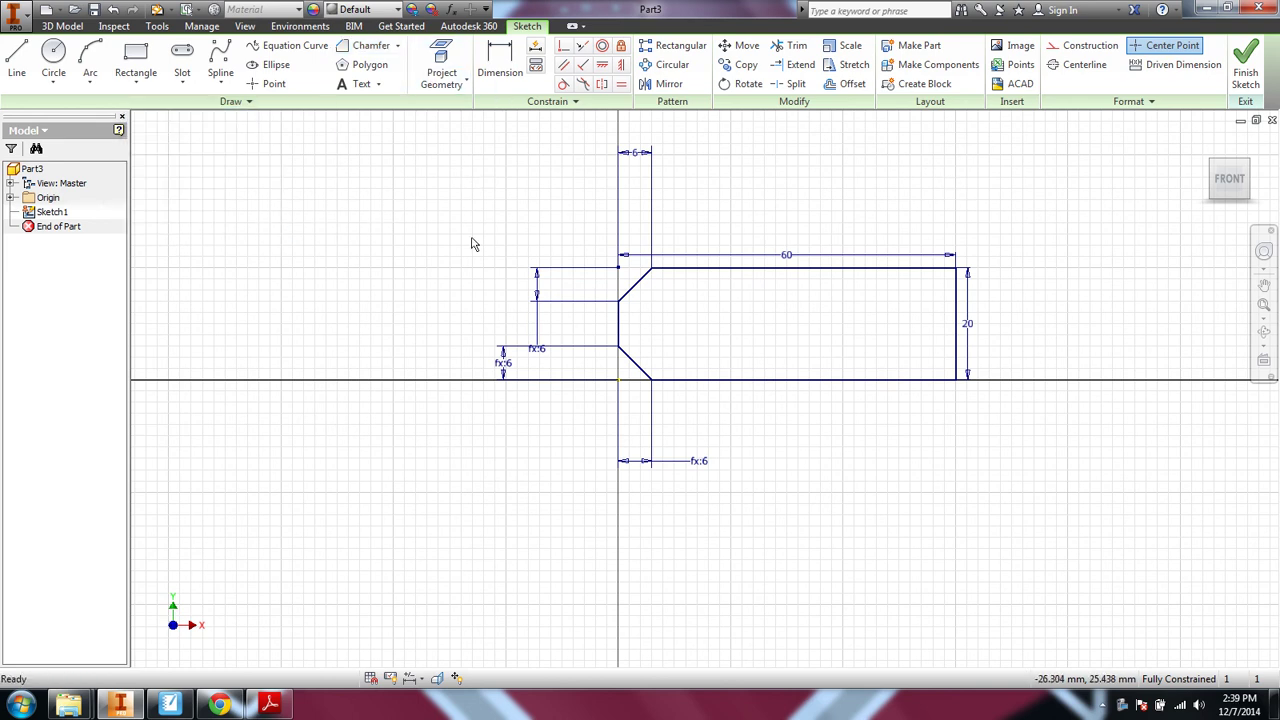
Step: Round the top-right and bottom-right sketch corners with 6 mm fillets
left_click(398, 46)
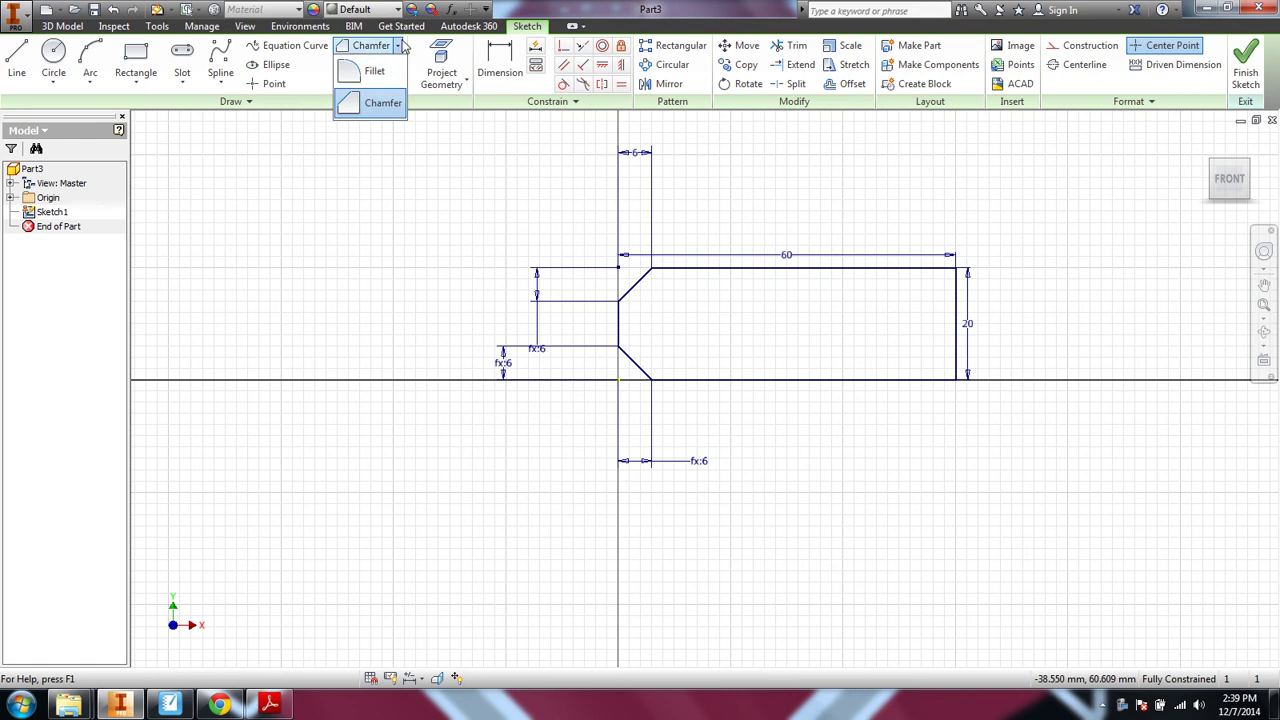
left_click(385, 86)
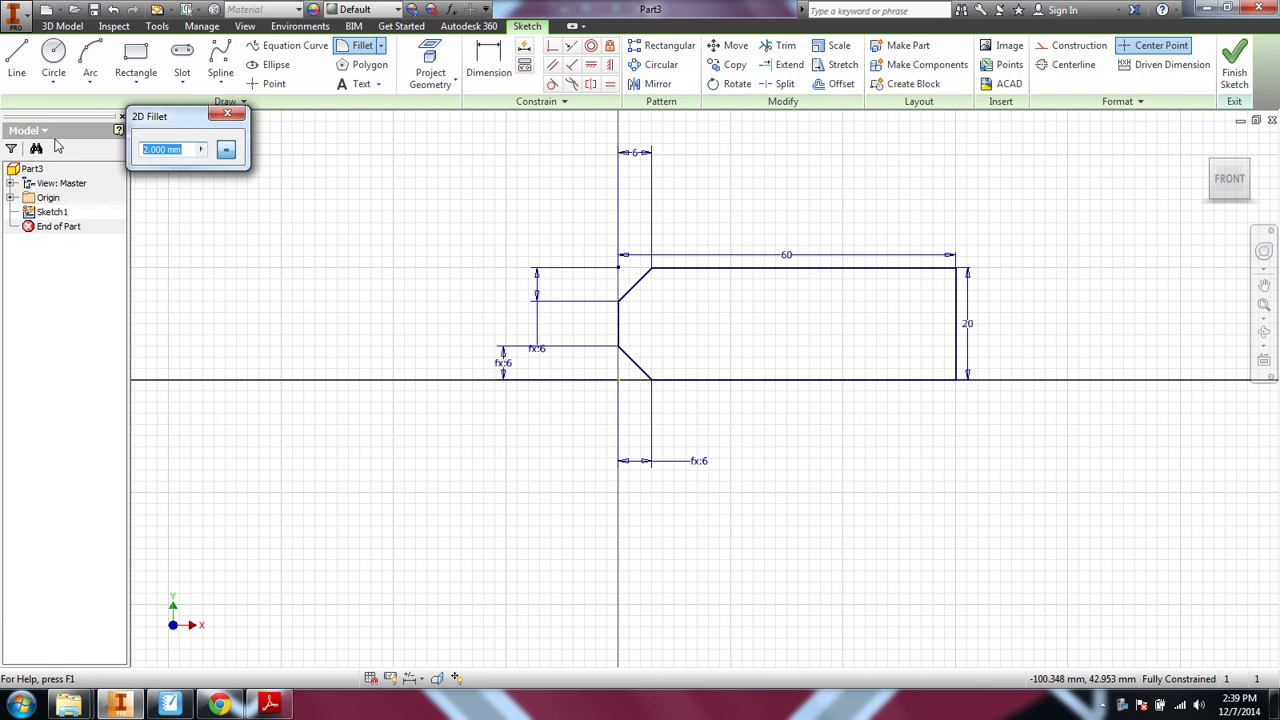
type("6")
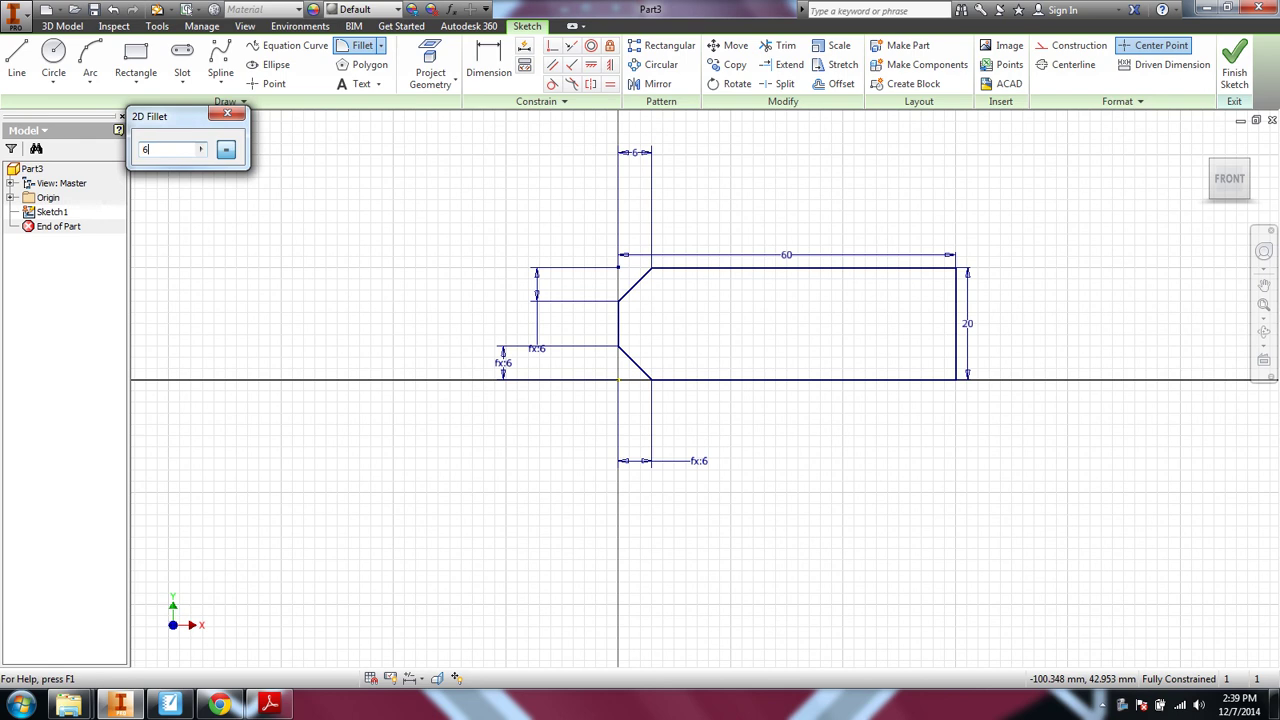
left_click(905, 270)
left_click(957, 305)
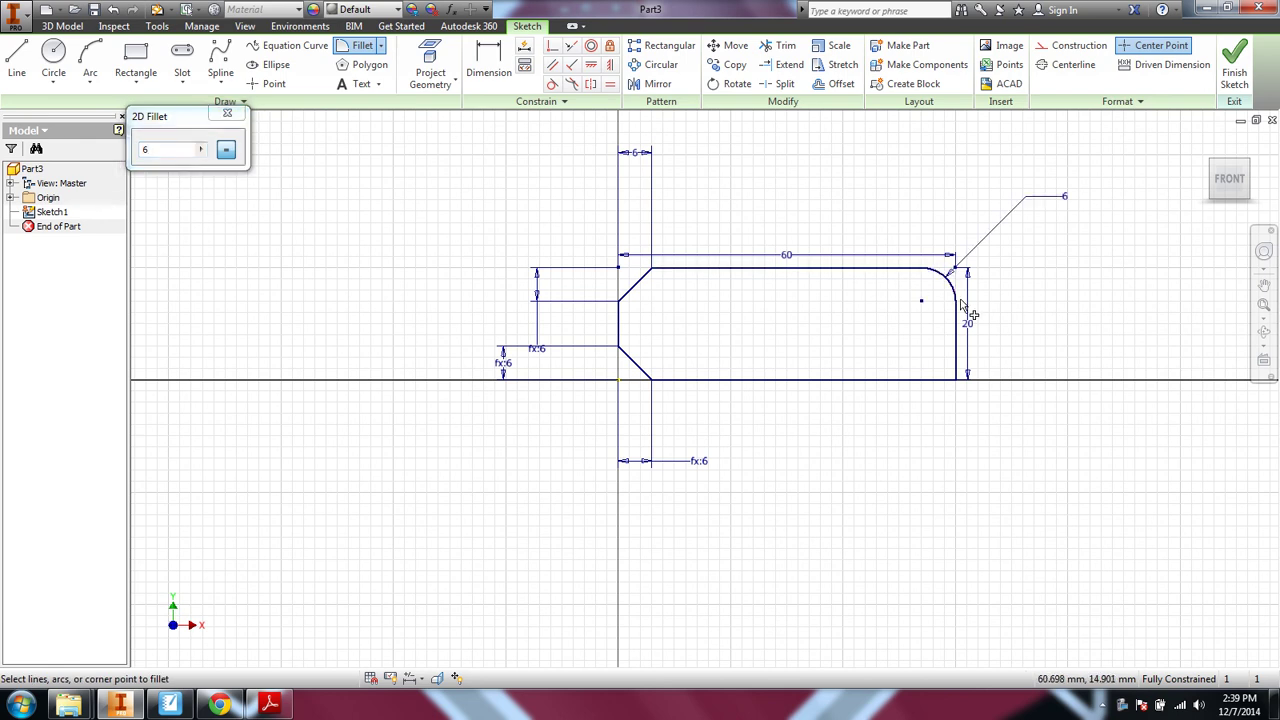
left_click(922, 380)
left_click(956, 362)
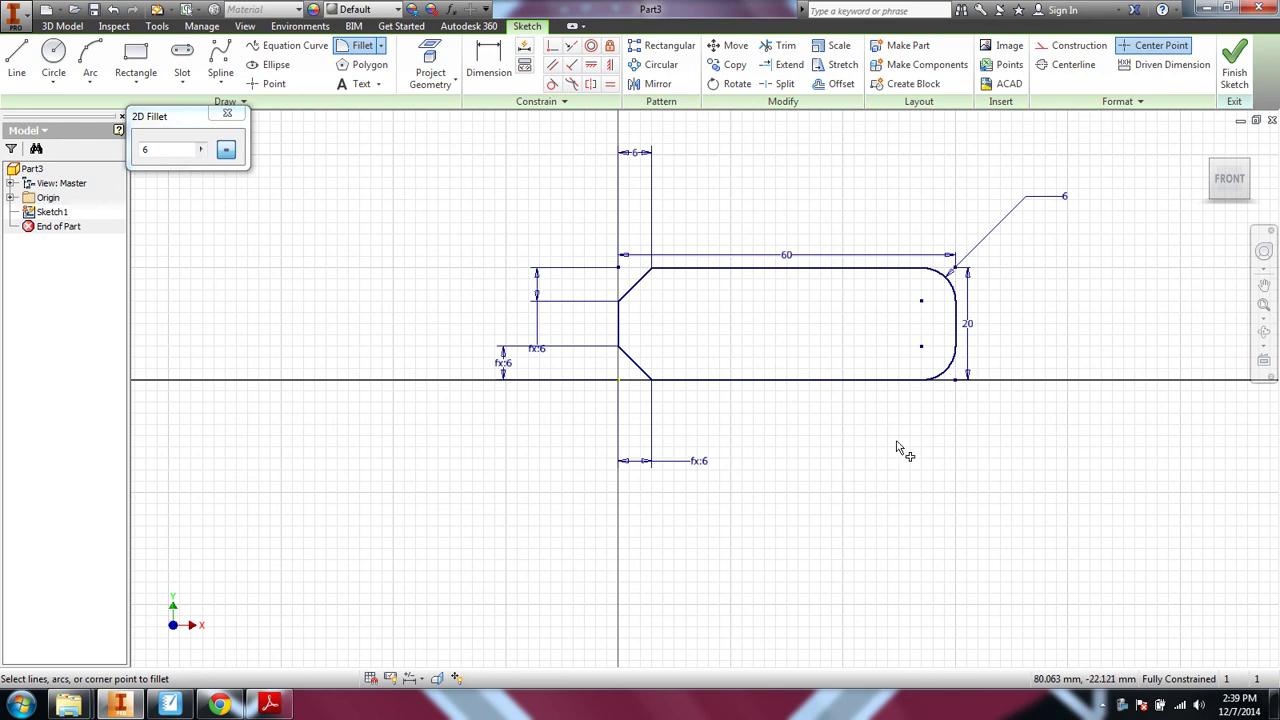
left_click(227, 113)
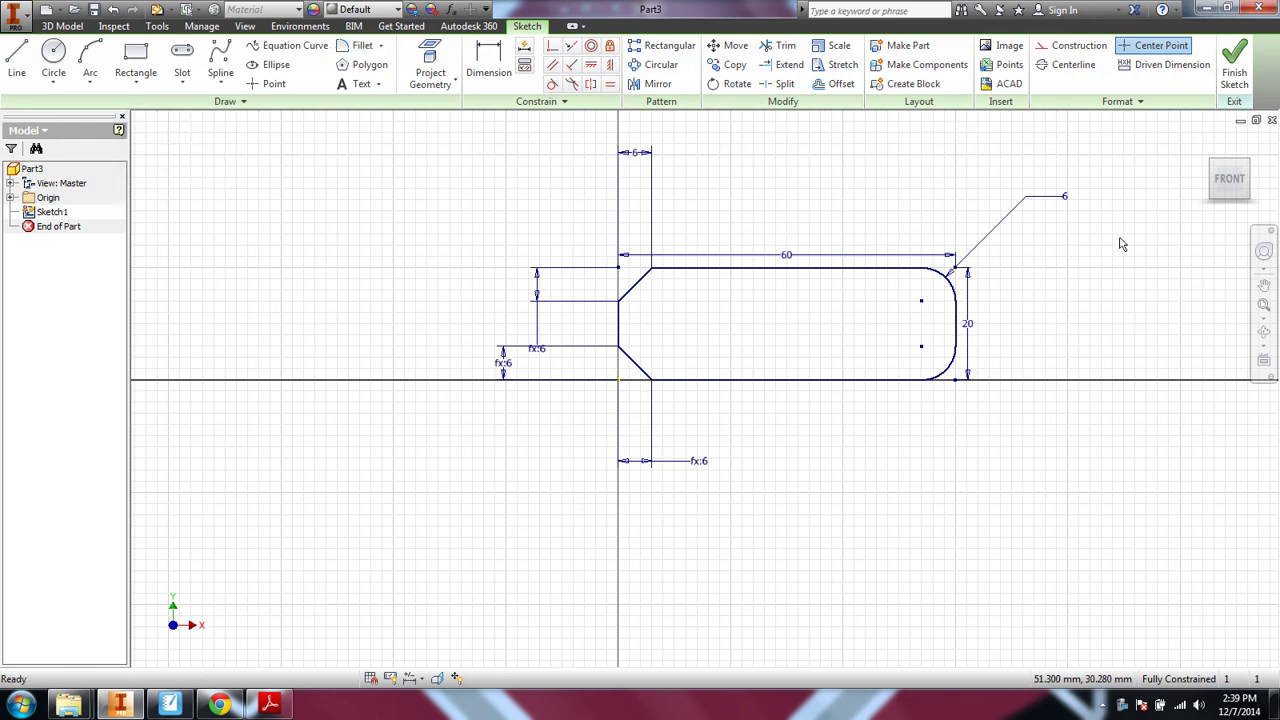
Step: Extrude the tag outline into a solid plate and zoom out to see it
key("e")
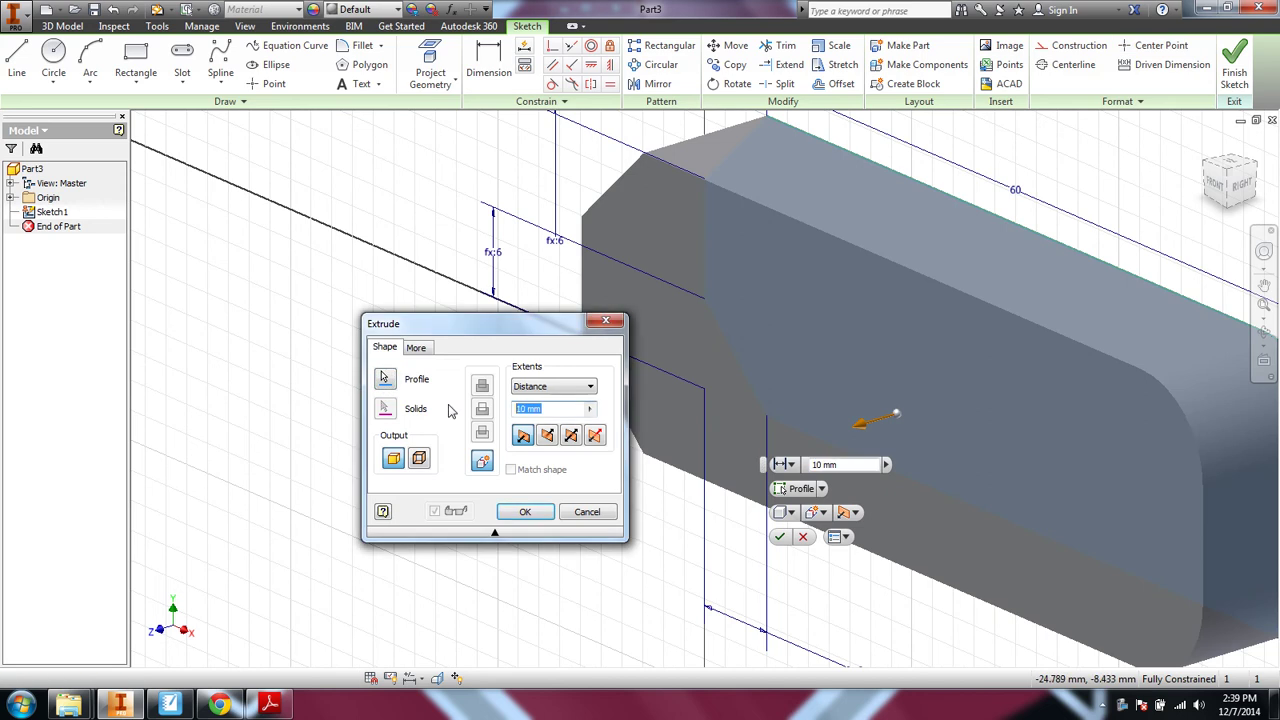
key("Return")
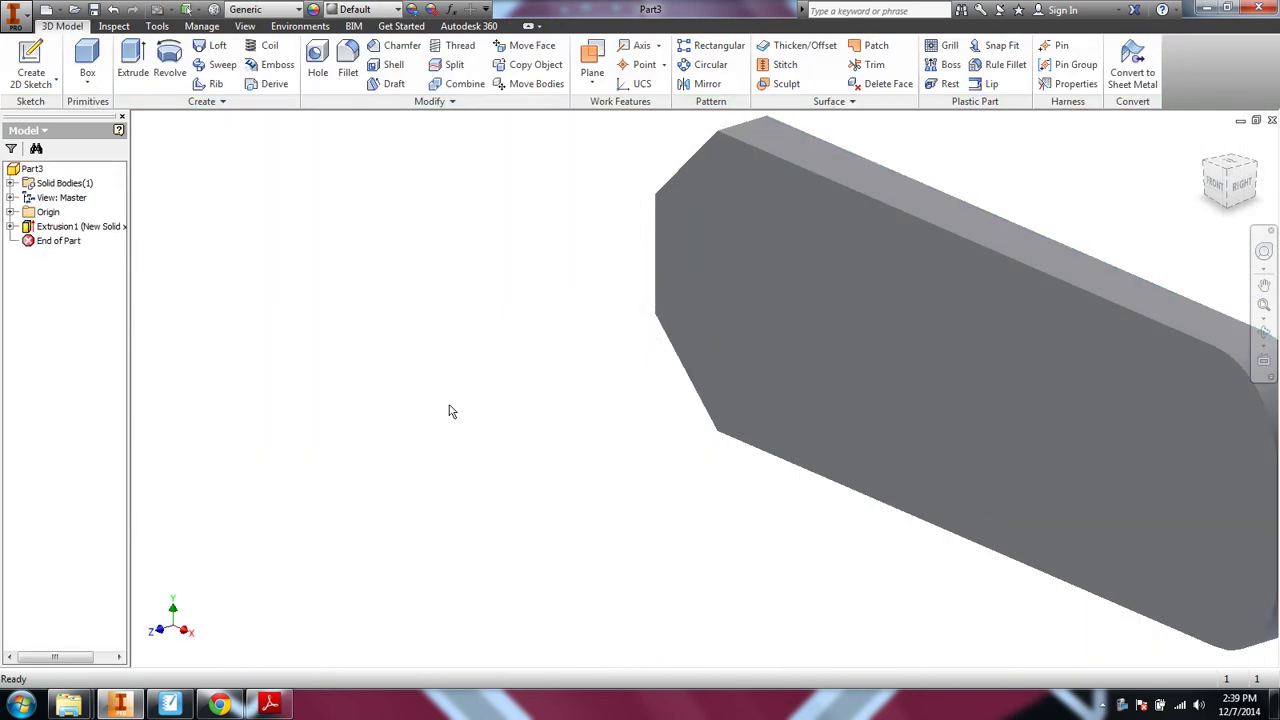
scroll(690, 440, "down", 3)
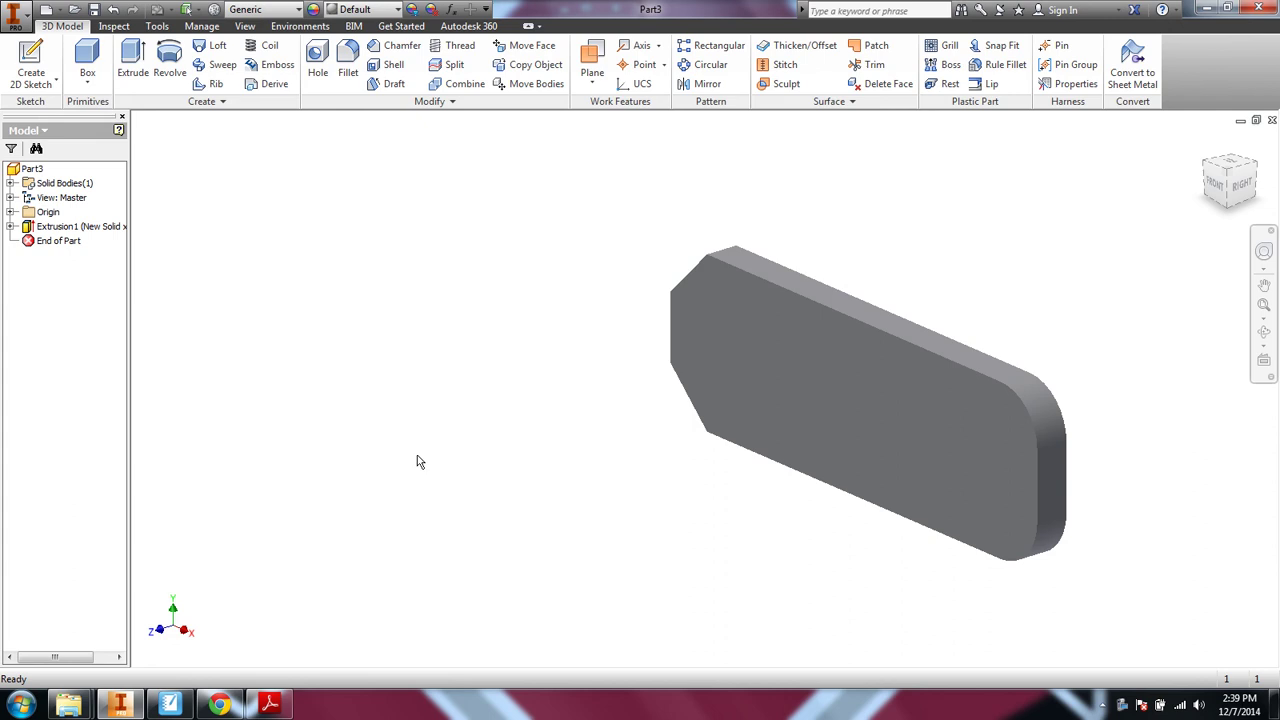
Step: Bring up the instructions PDF and scroll to step 2, the 5 mm hole
left_click(270, 705)
scroll(318, 412, "down", 3)
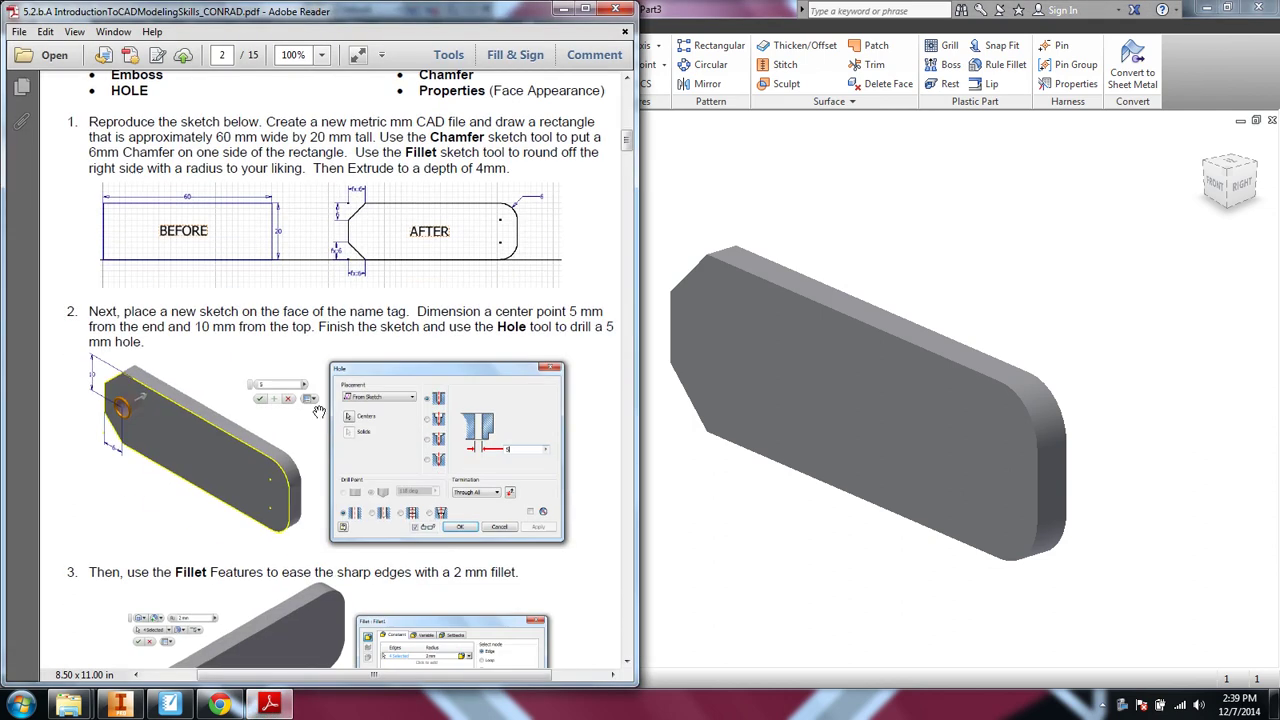
scroll(318, 435, "down", 3)
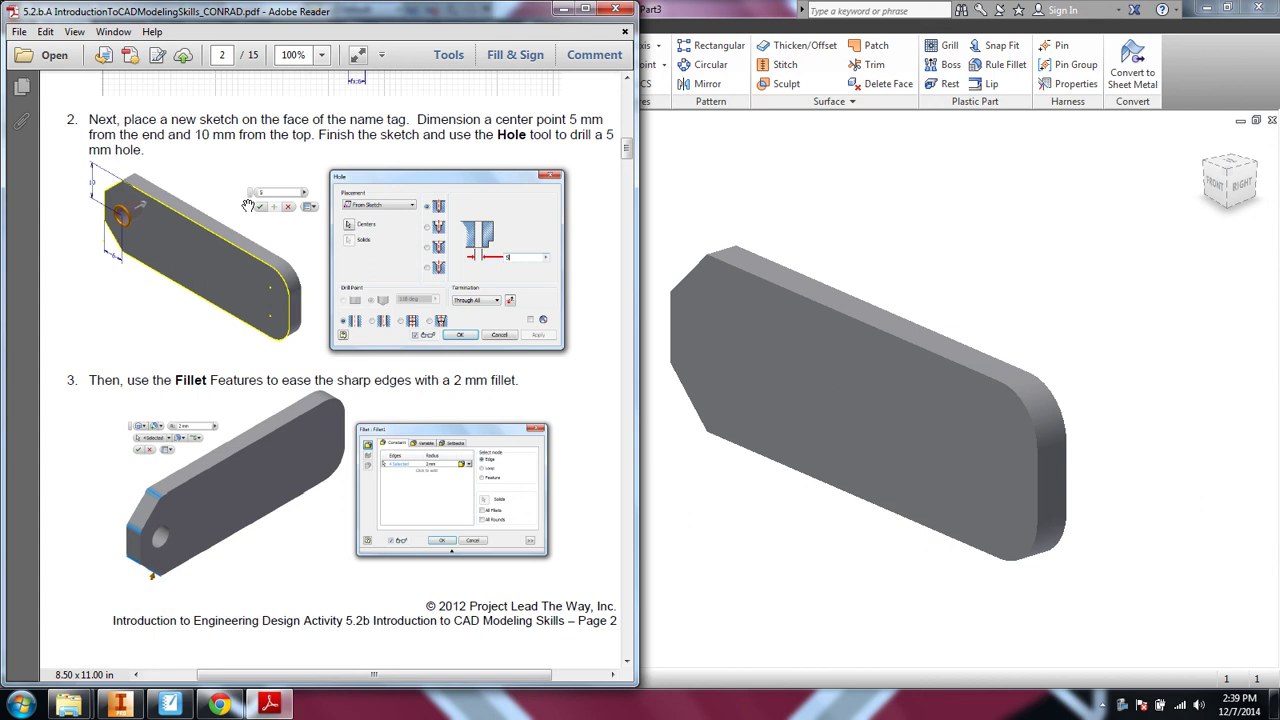
scroll(248, 205, "up", 2)
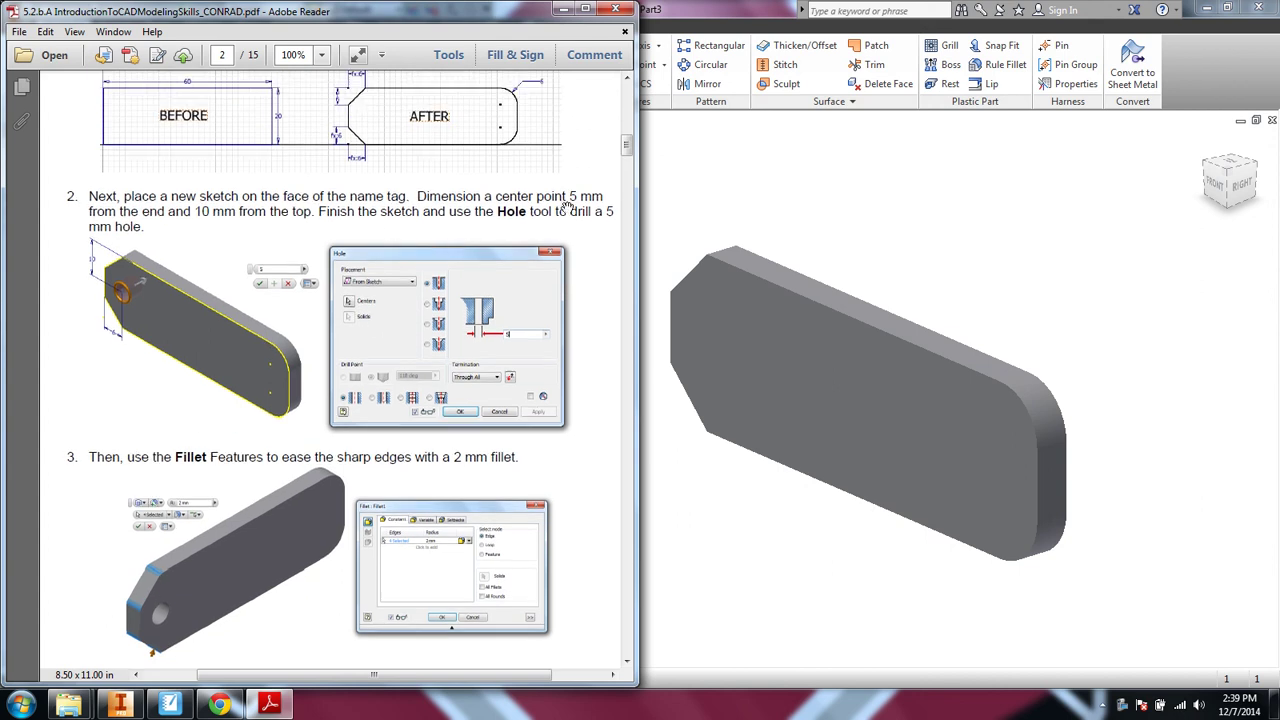
Step: Start a sketch on the tag's front face and place a point near the chamfered end
left_click(833, 405)
left_click(903, 393)
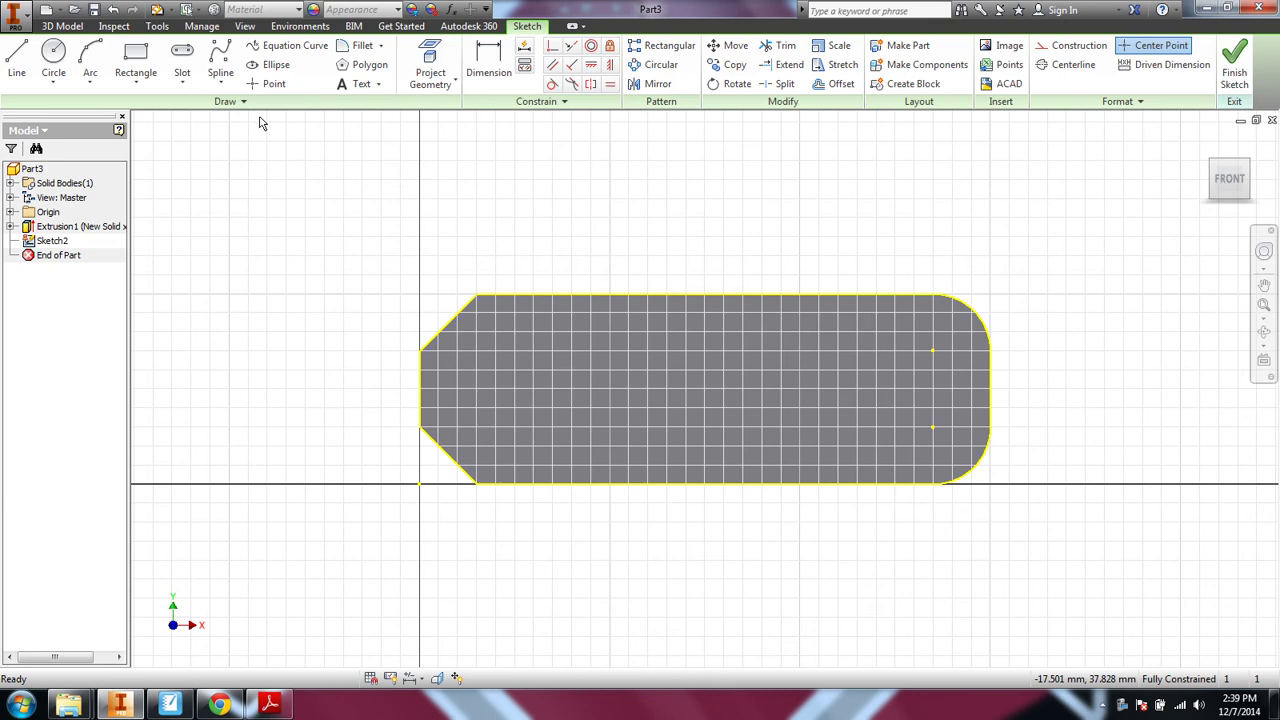
left_click(268, 83)
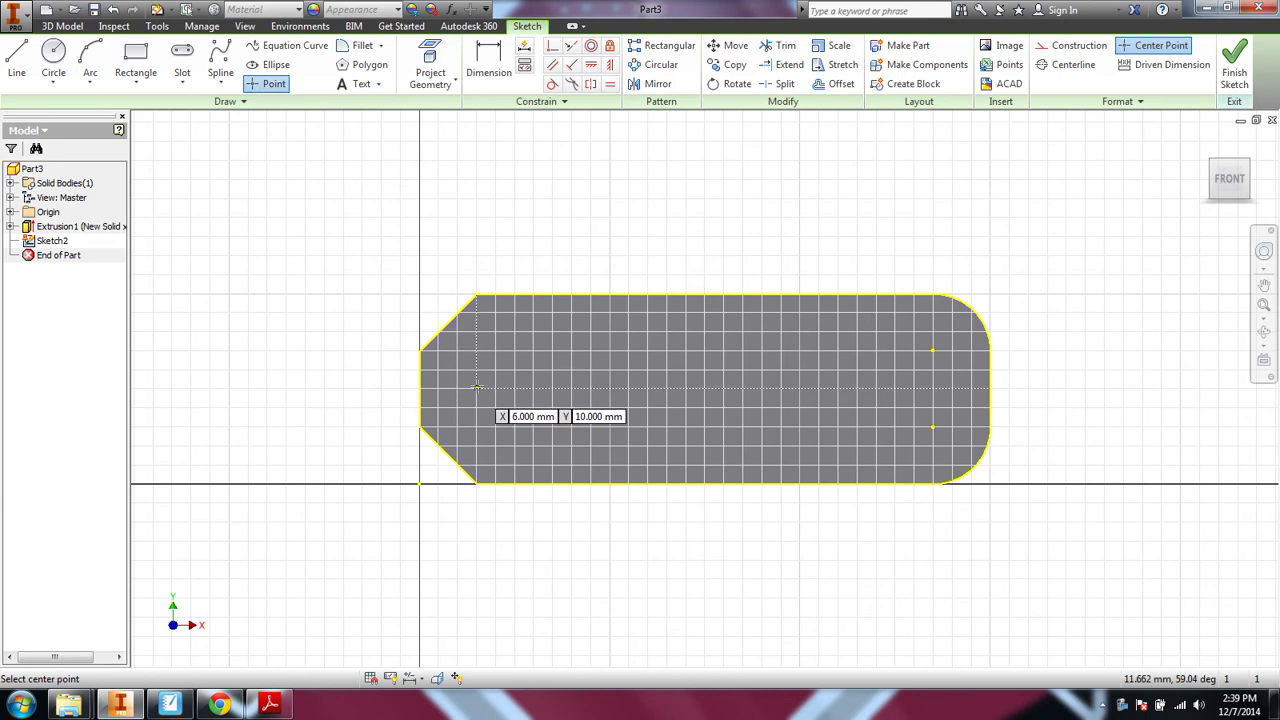
left_click(477, 388)
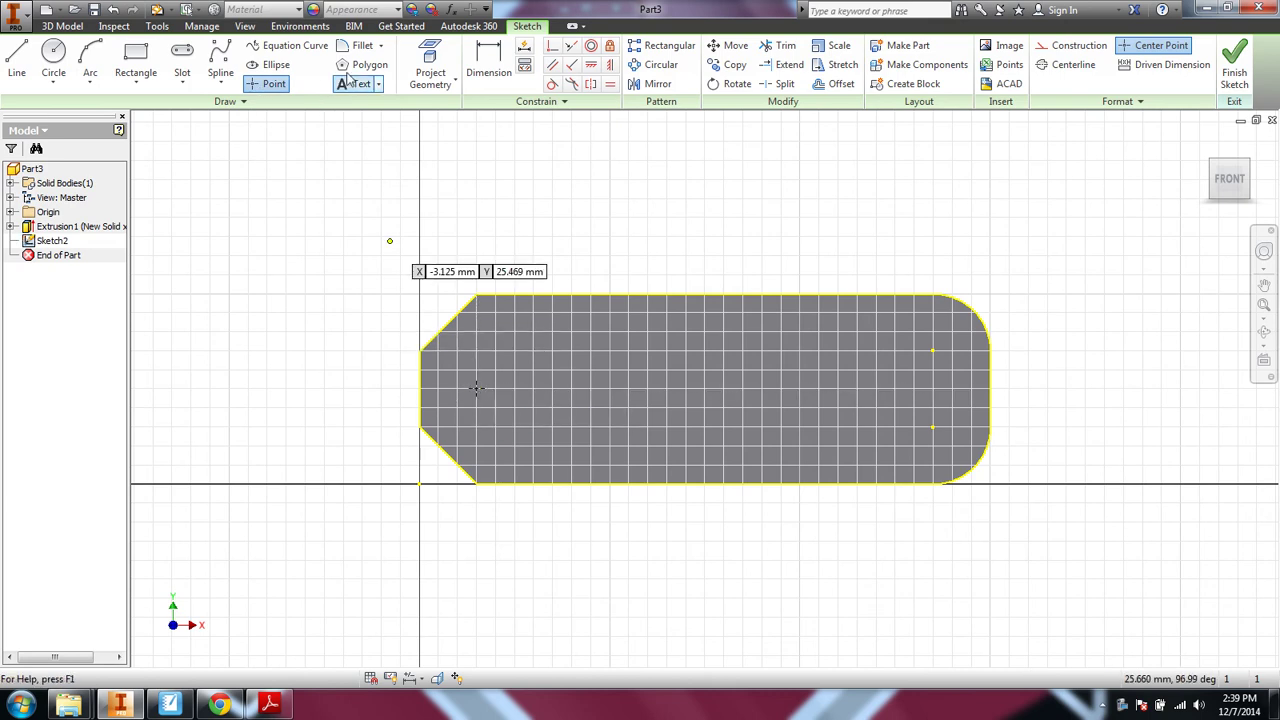
Step: Dimension the point 6 mm from the left end and 10 mm from the top edge
left_click(478, 60)
left_click(421, 380)
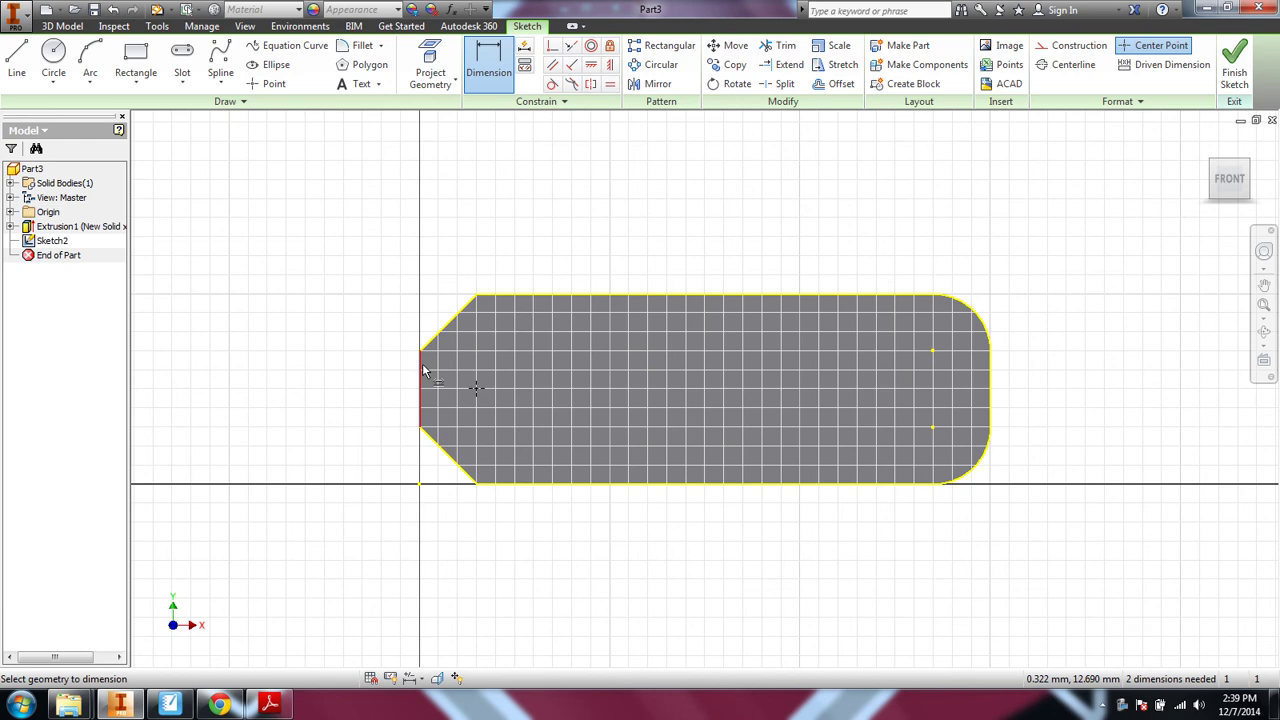
left_click(476, 389)
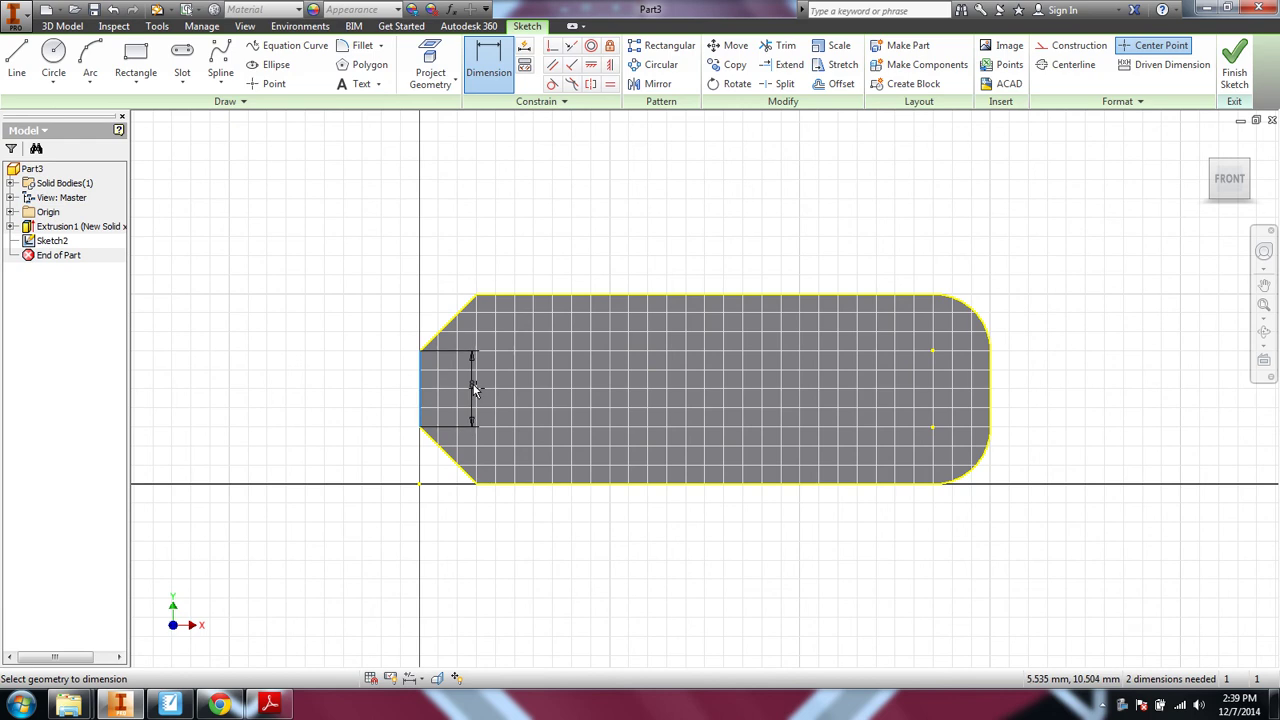
left_click(436, 276)
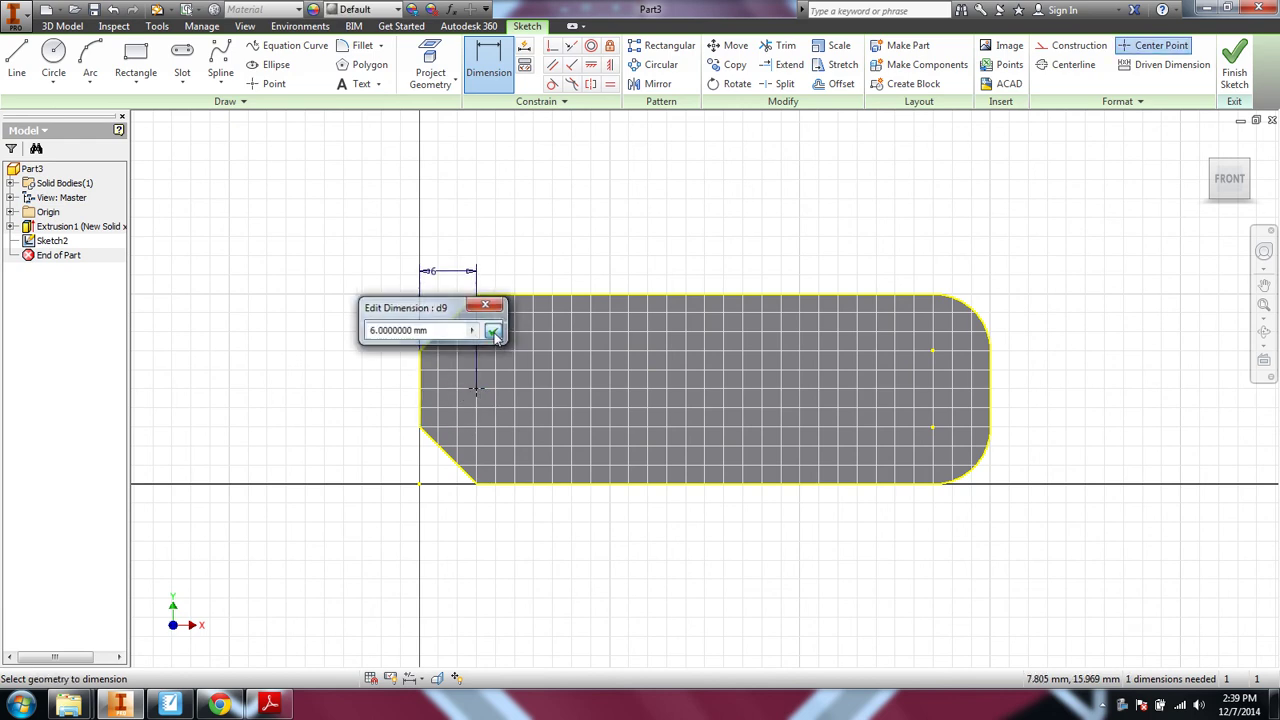
left_click(492, 330)
left_click(477, 391)
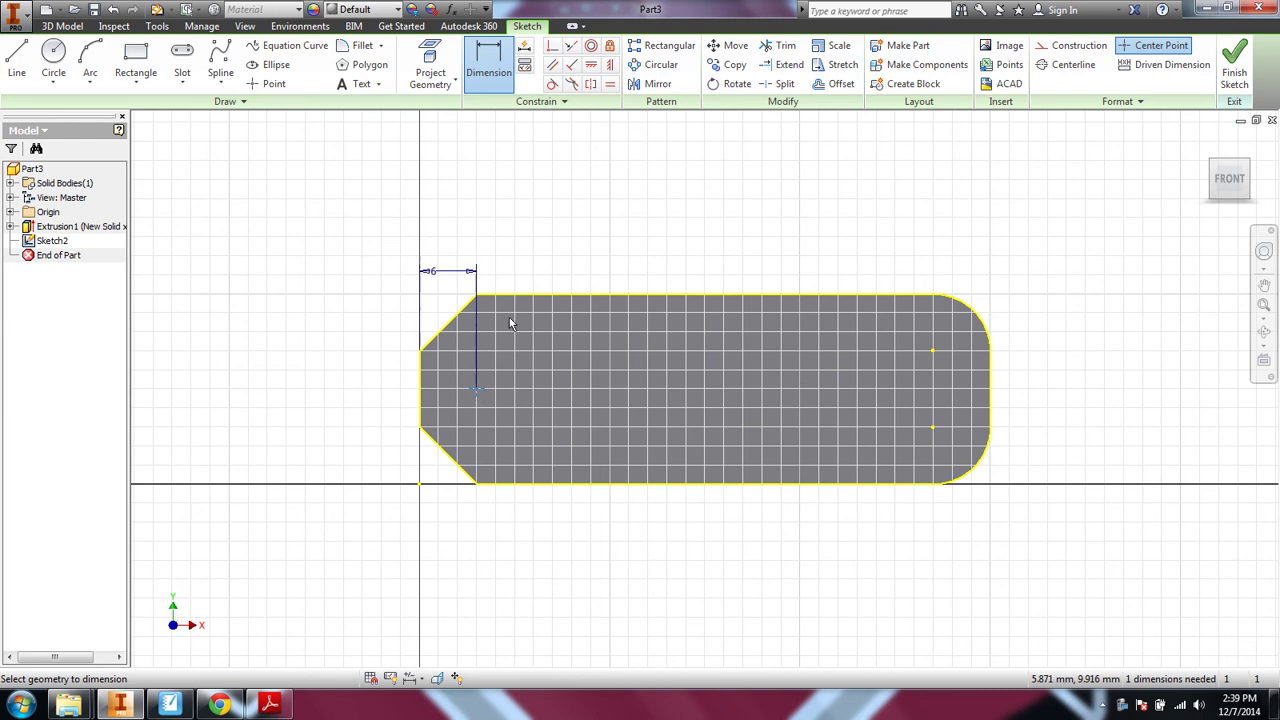
left_click(517, 298)
left_click(348, 330)
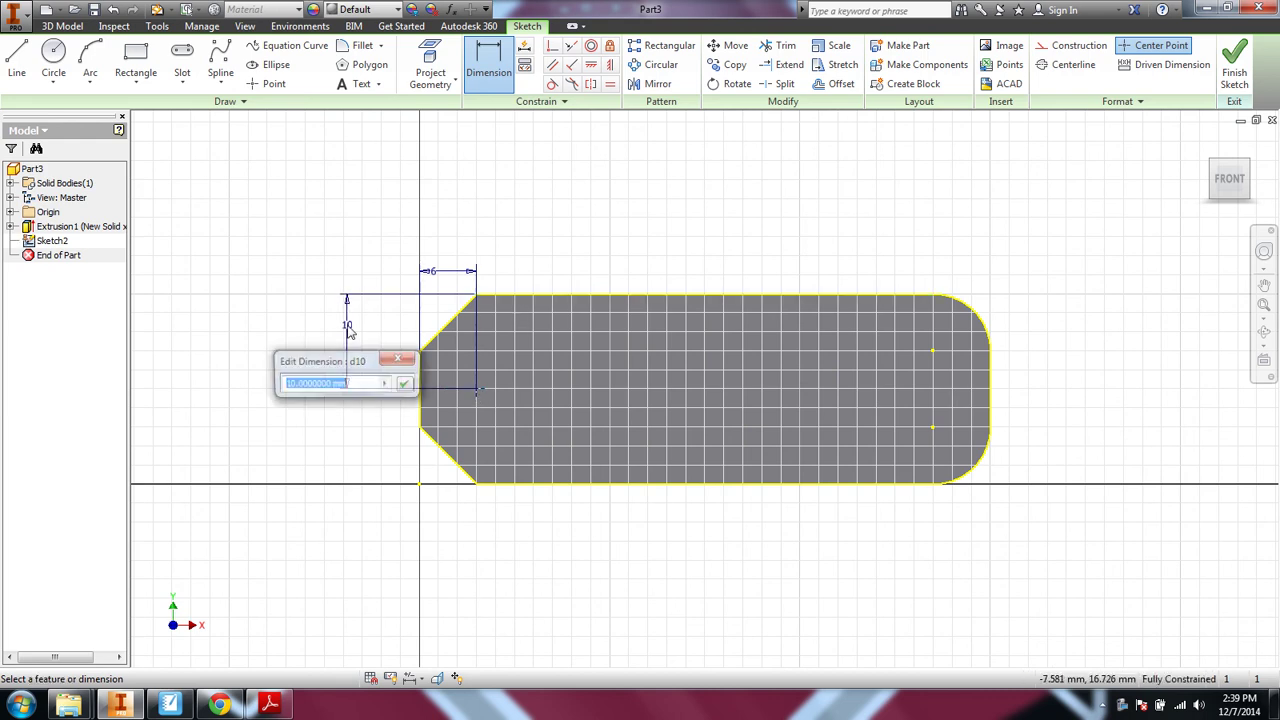
left_click(406, 386)
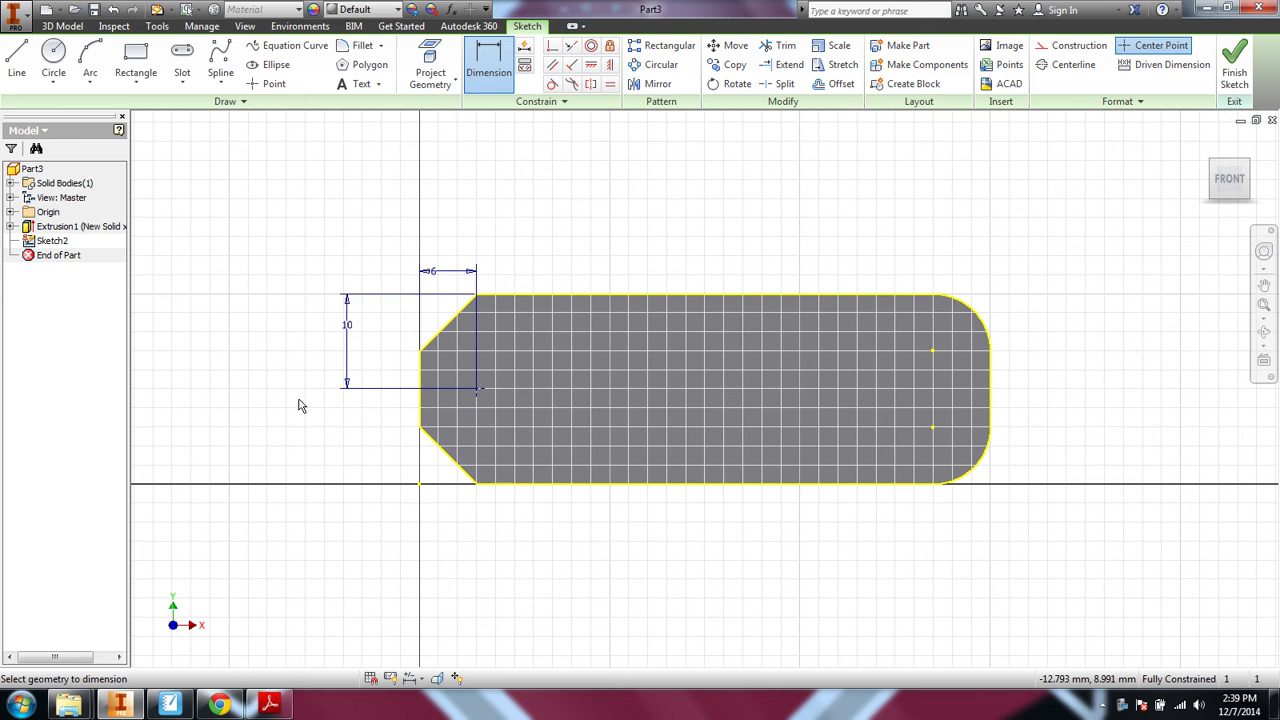
Step: Finish the sketch and cut a 5 mm Through All hole at the point
left_click(1234, 68)
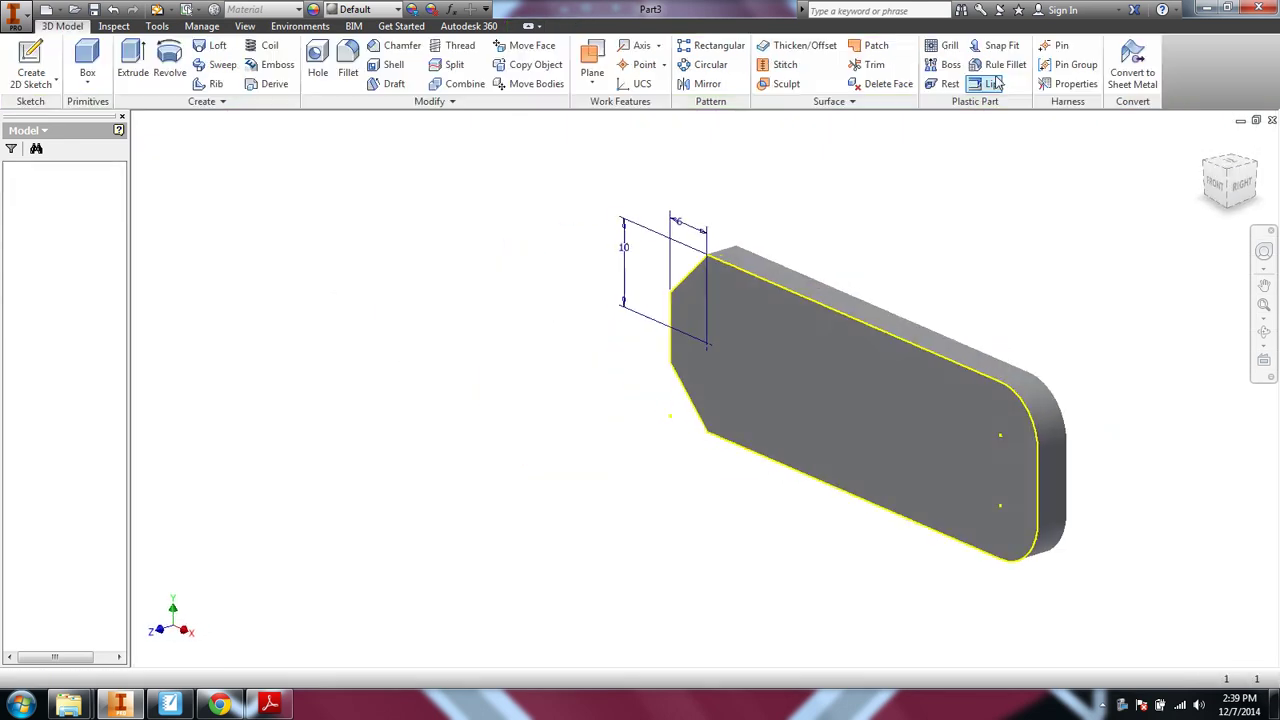
left_click(317, 62)
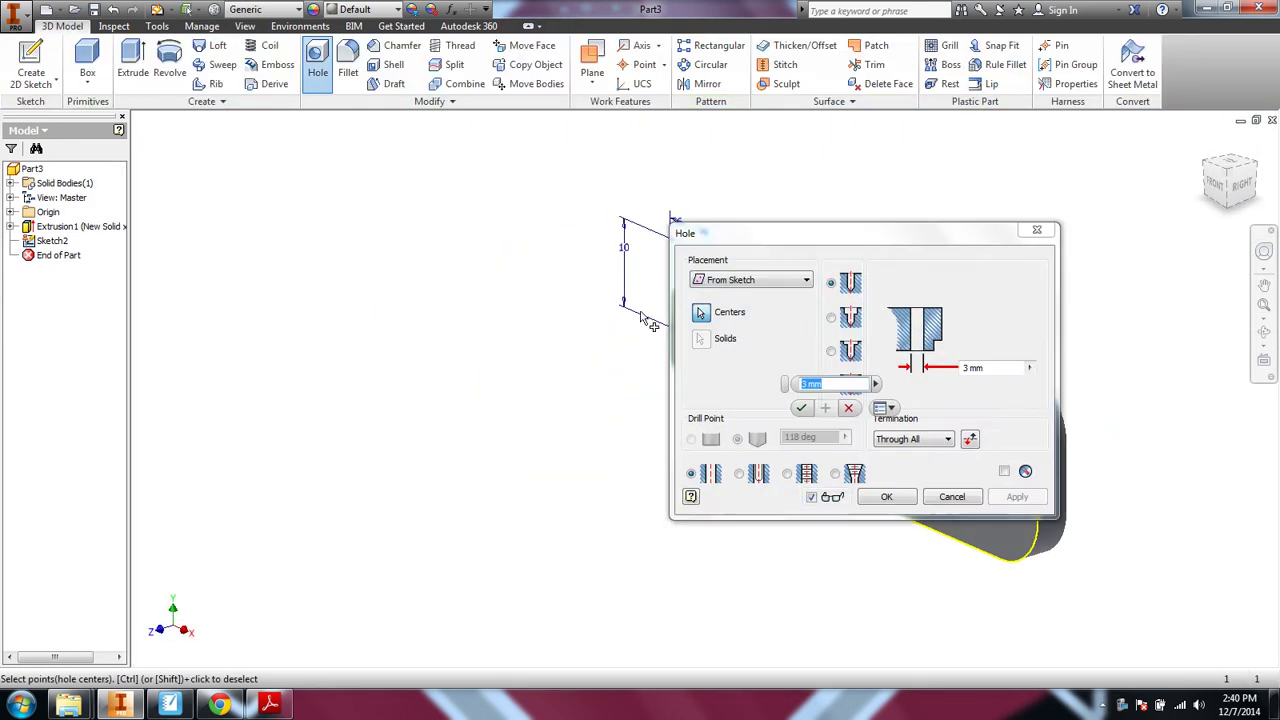
left_click_drag(756, 217, 290, 162)
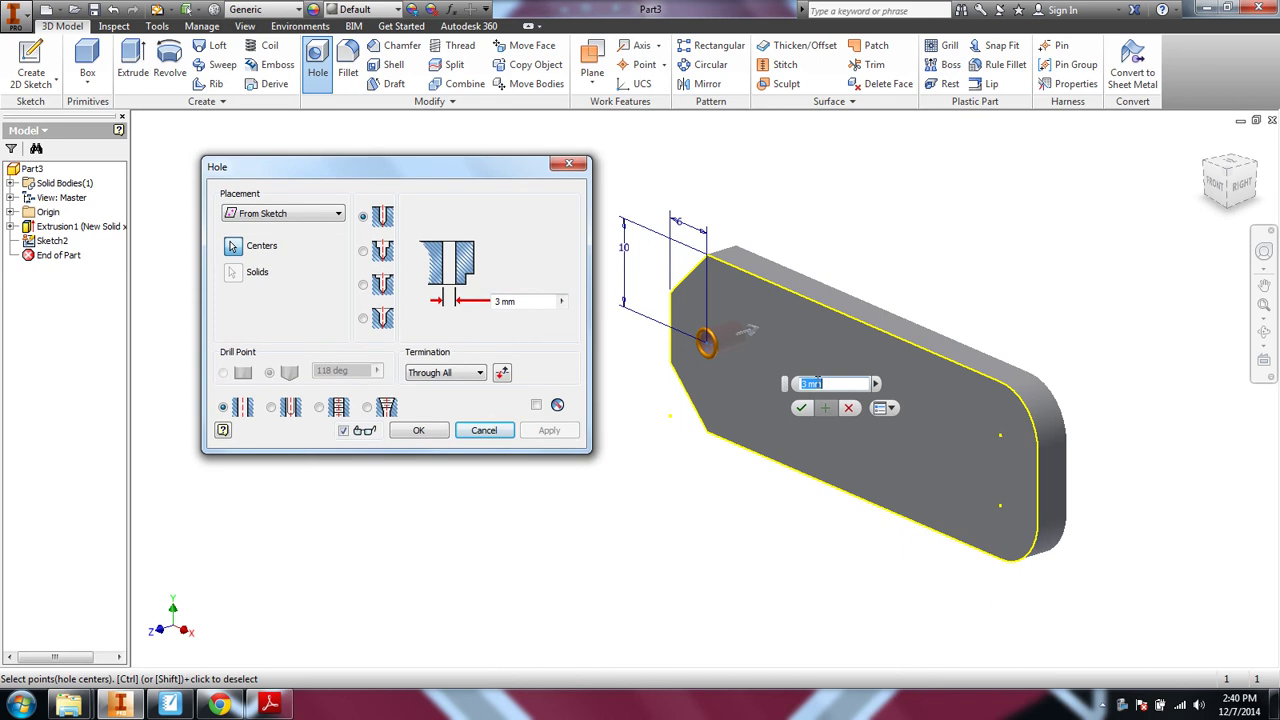
left_click(517, 302)
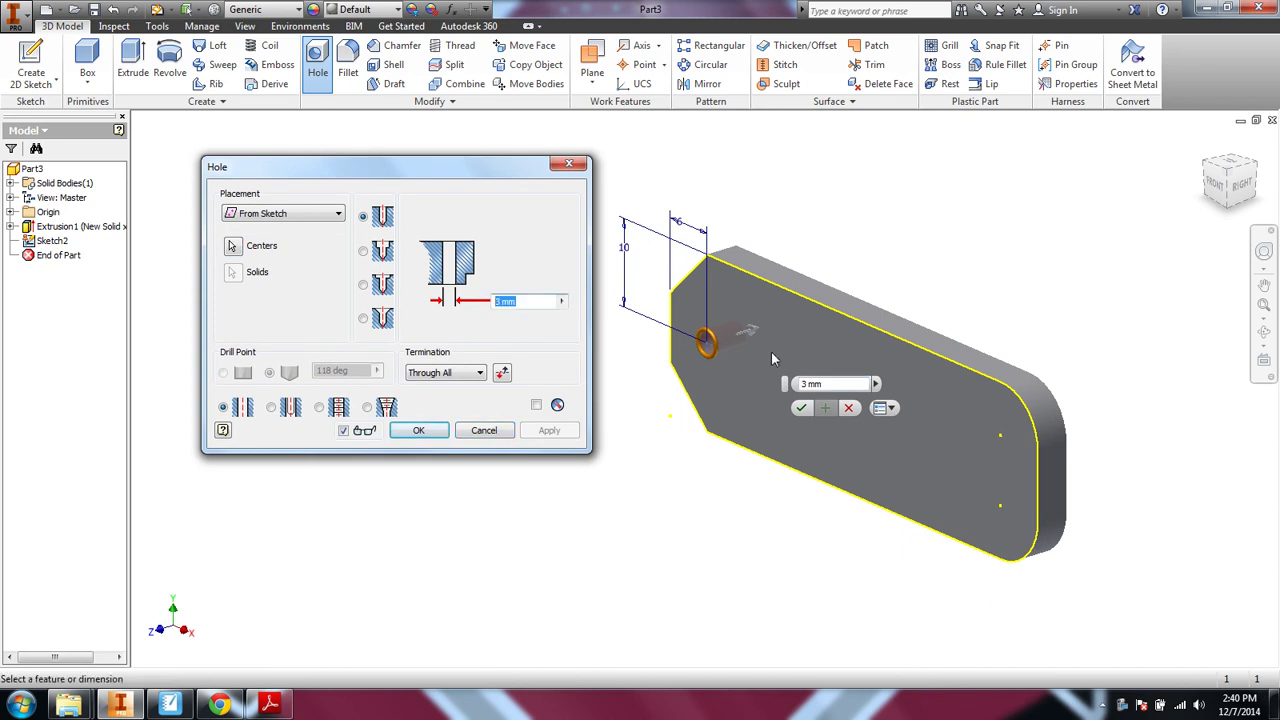
type("5")
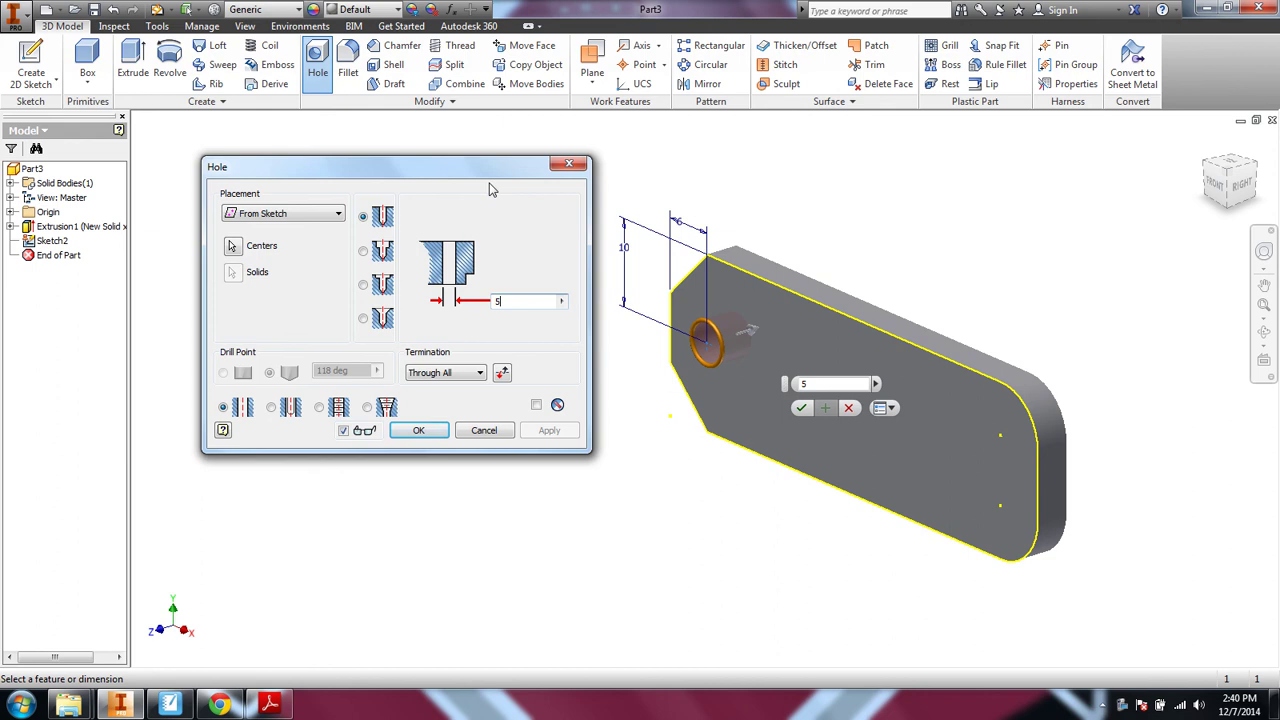
left_click(470, 376)
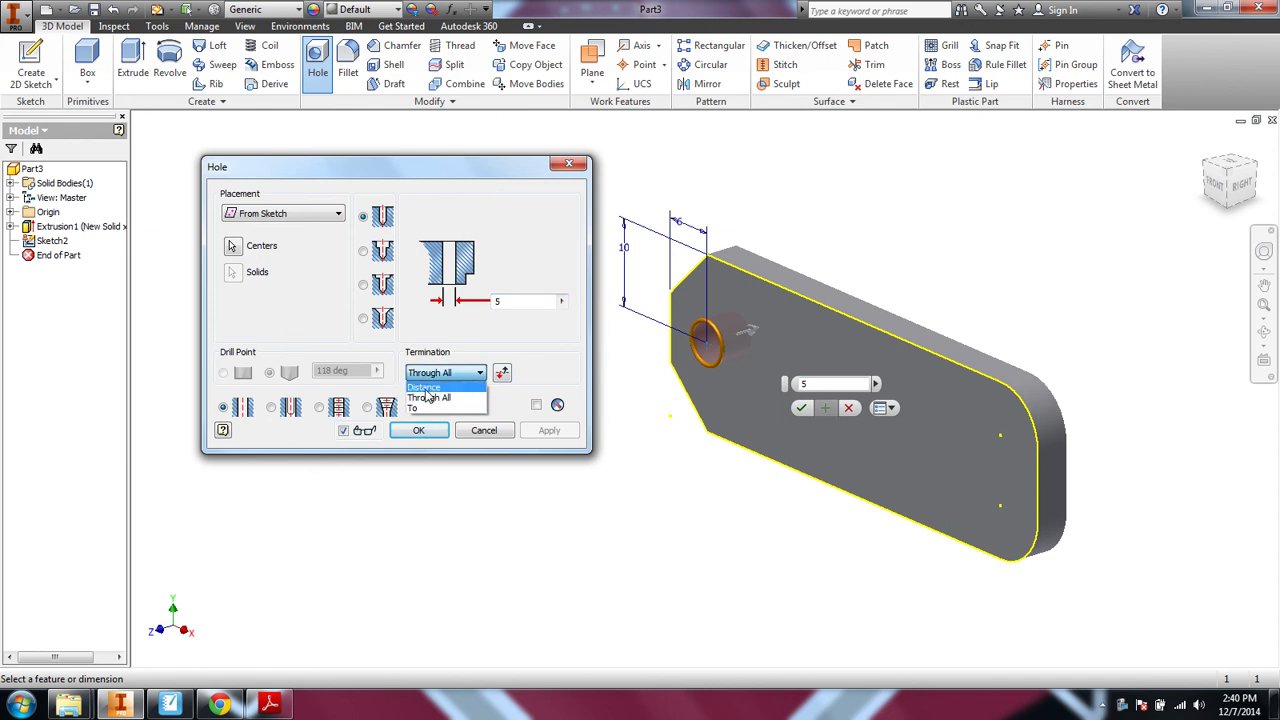
left_click(420, 399)
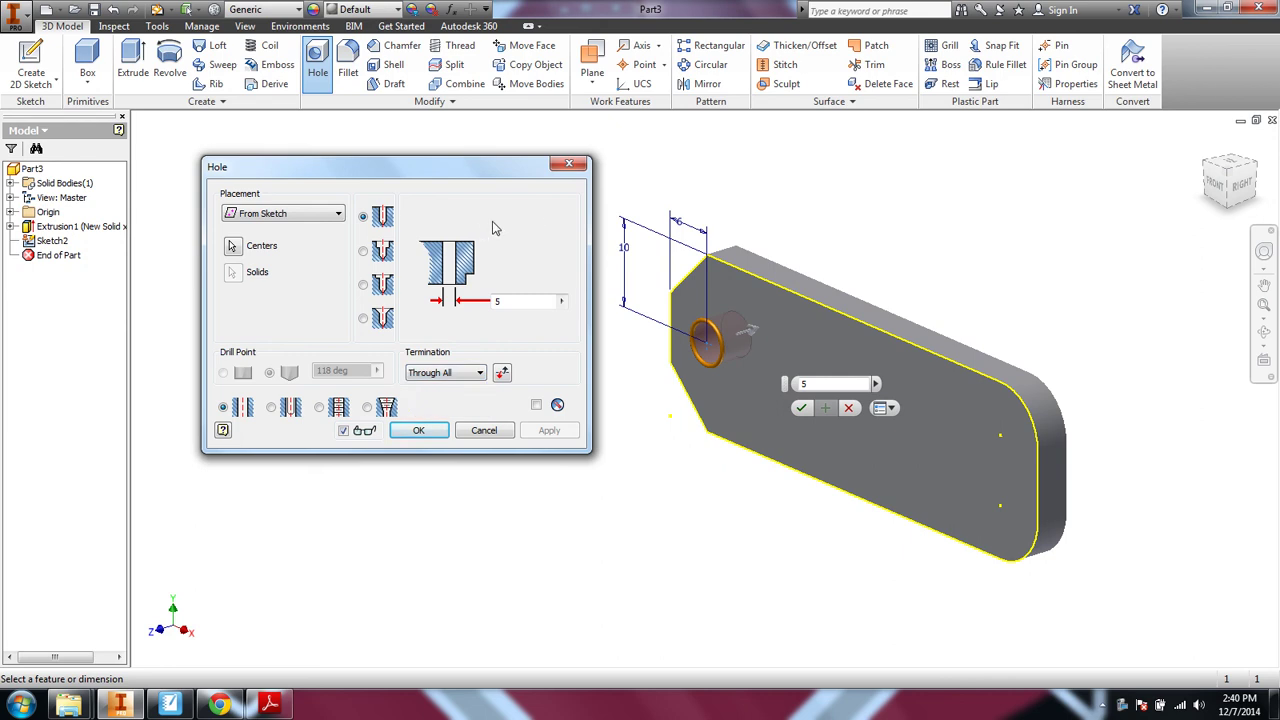
left_click(418, 430)
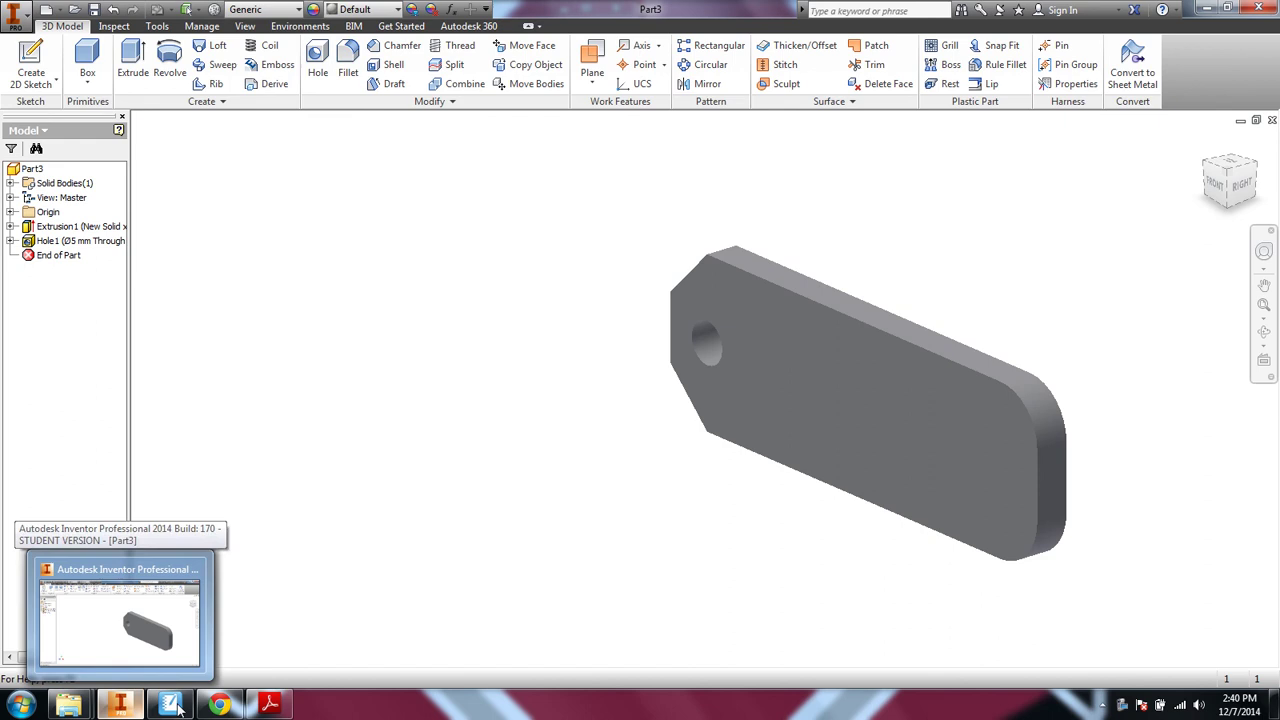
Step: Scroll the PDF to the 2 mm fillet step, then minimise it to return to the model
mouse_move(177, 707)
left_click(268, 705)
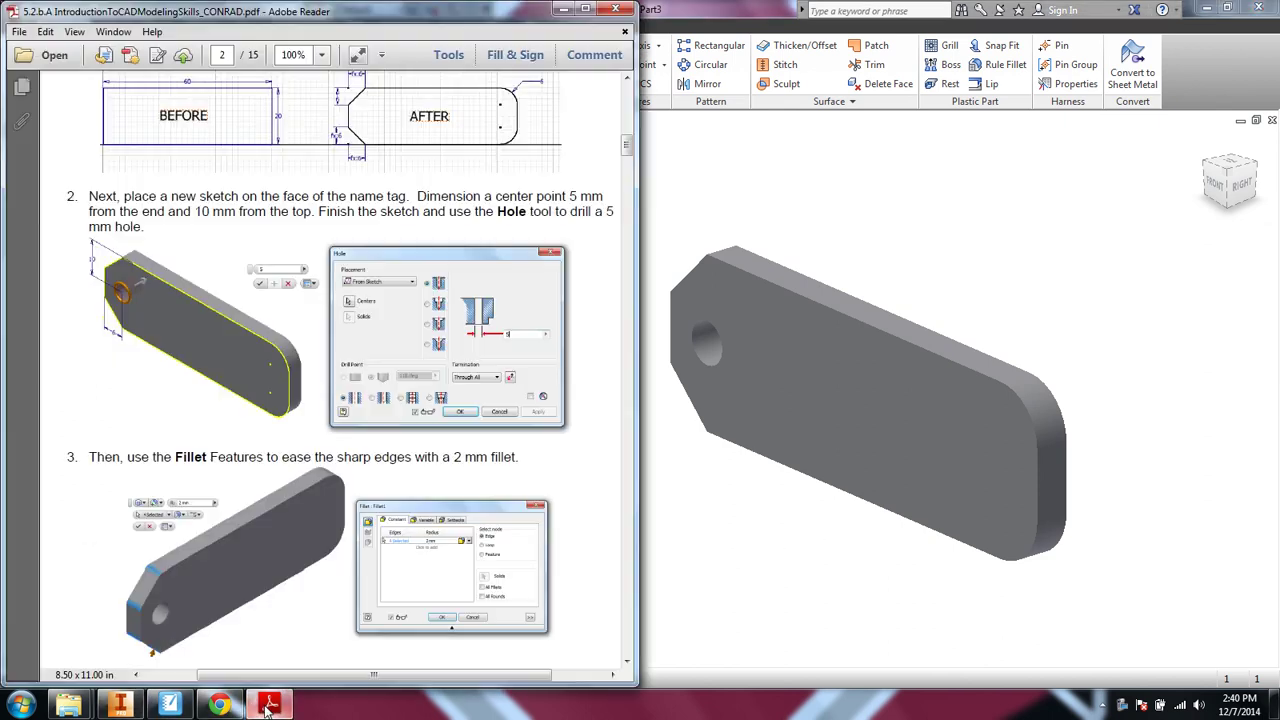
scroll(297, 240, "down", 4)
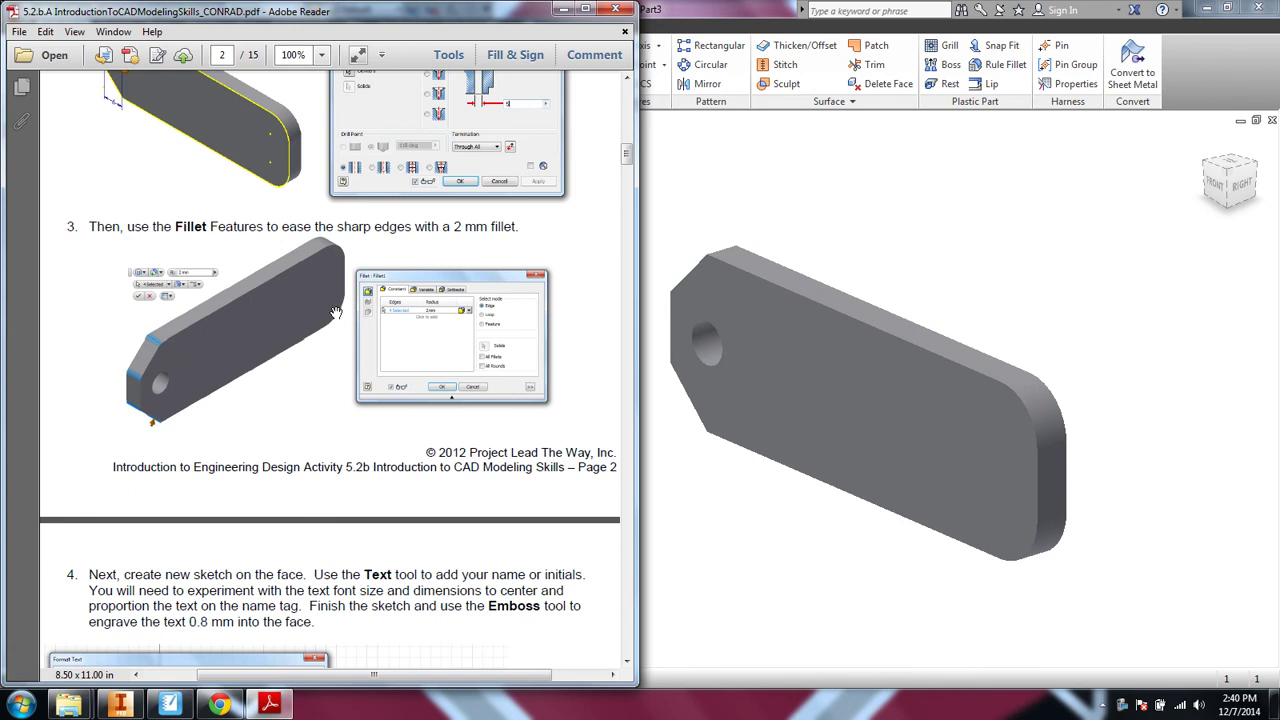
left_click(563, 9)
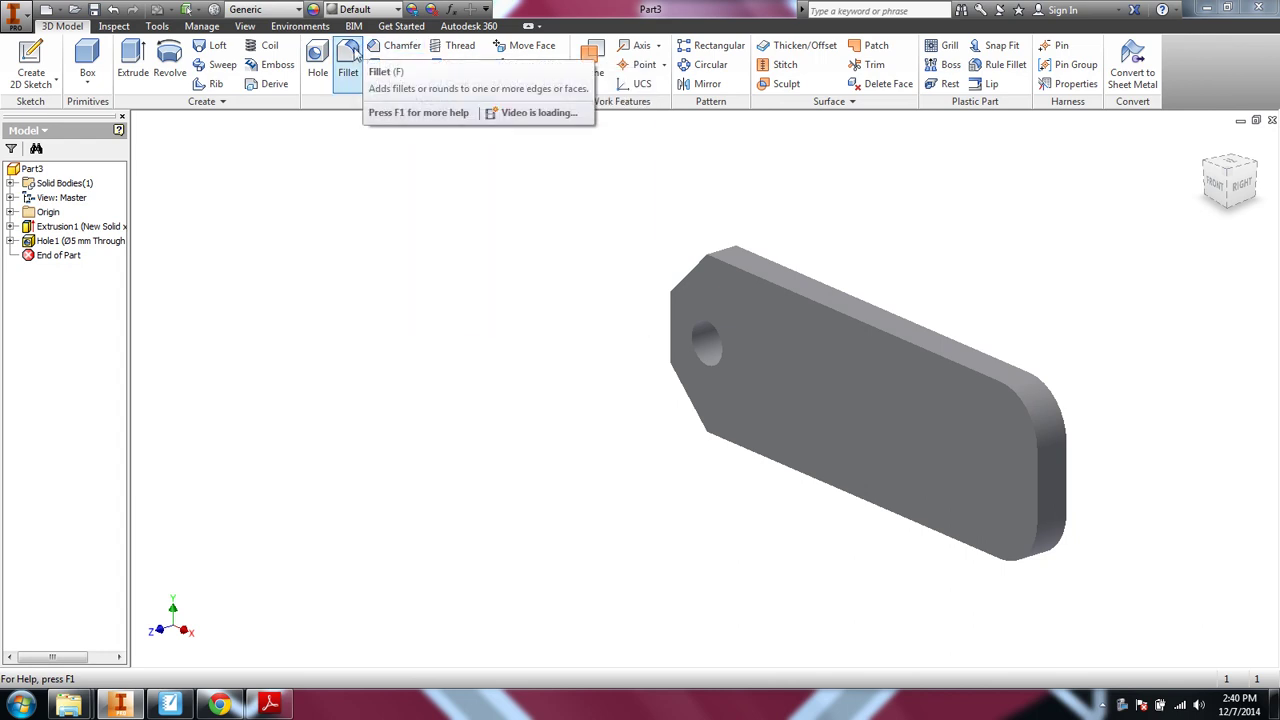
Step: Fillet the four edges at the tag's chamfered end with a 2 mm radius
middle_click_drag(1063, 125, 598, 219, "shift")
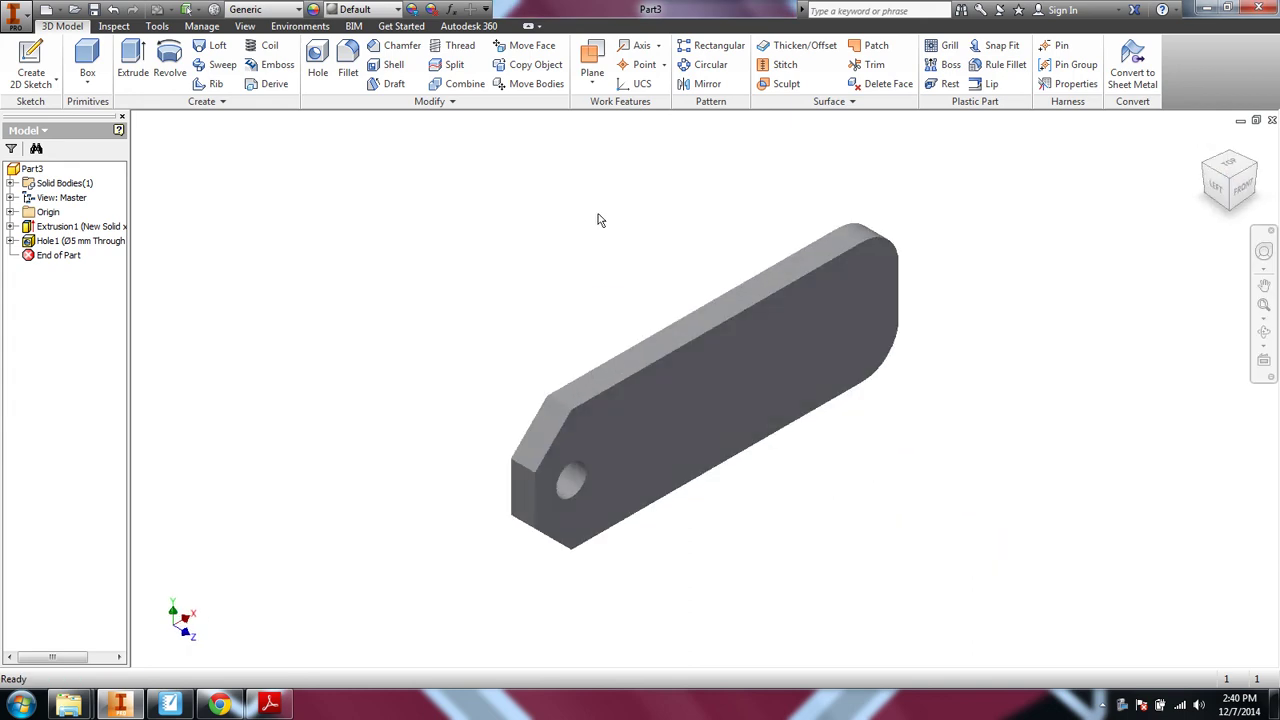
left_click(348, 68)
left_click_drag(867, 318, 198, 128)
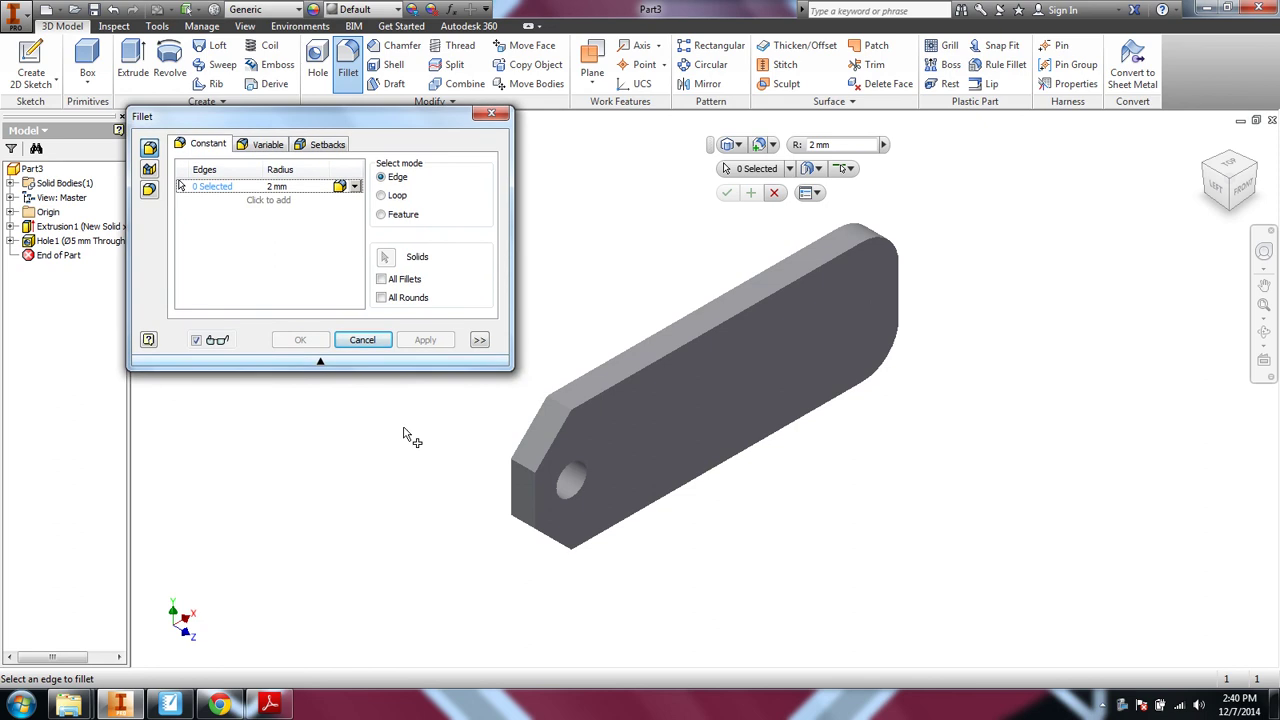
left_click(563, 410)
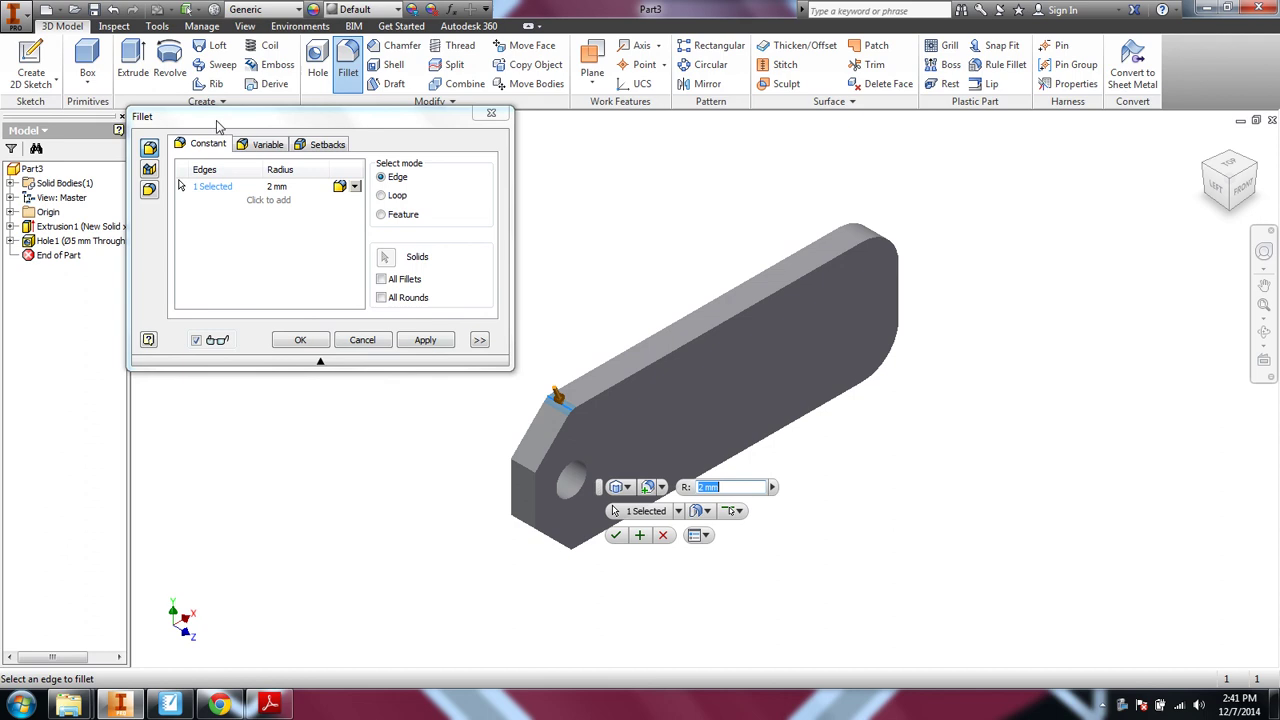
left_click(522, 467)
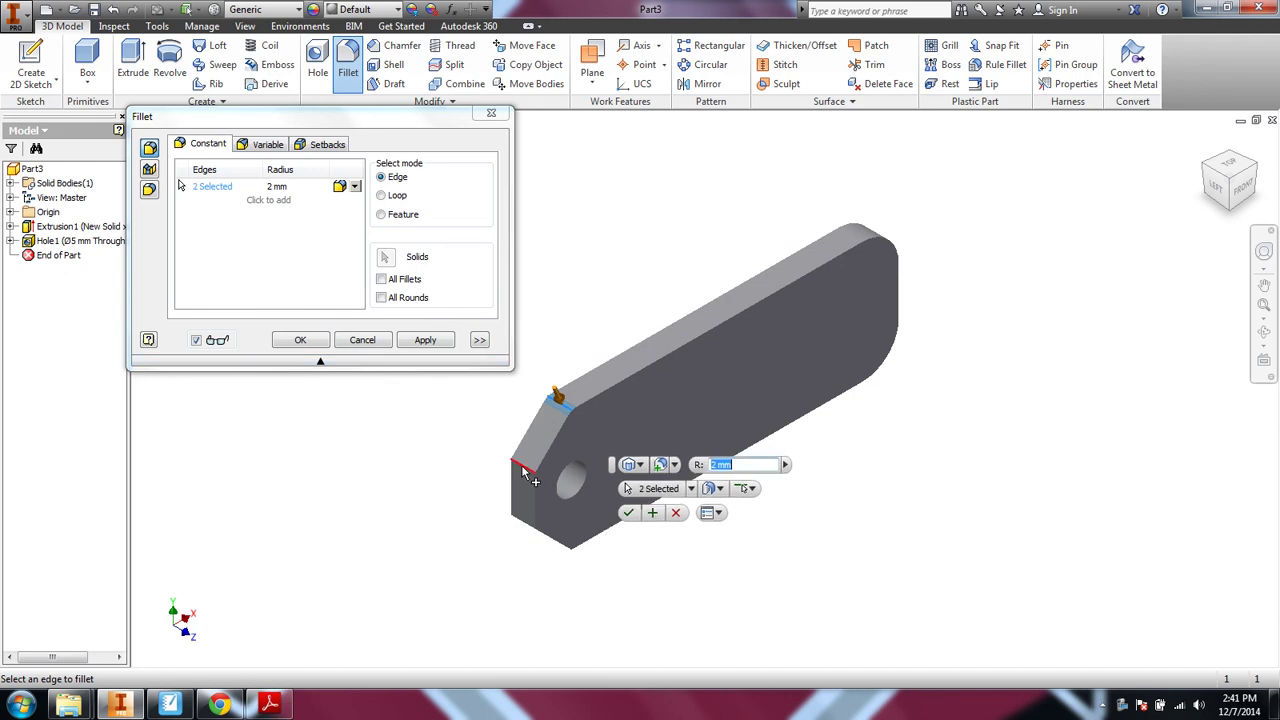
left_click(530, 529)
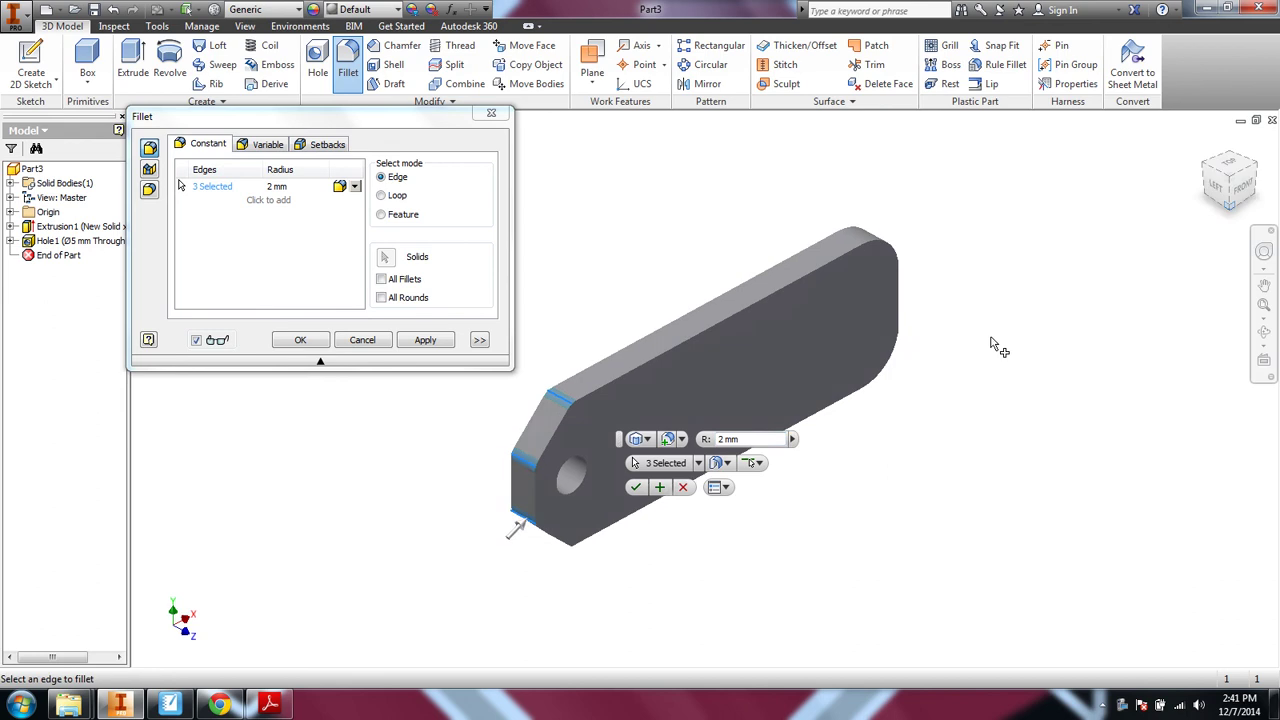
middle_click_drag(837, 346, 563, 392, "shift")
left_click(561, 385)
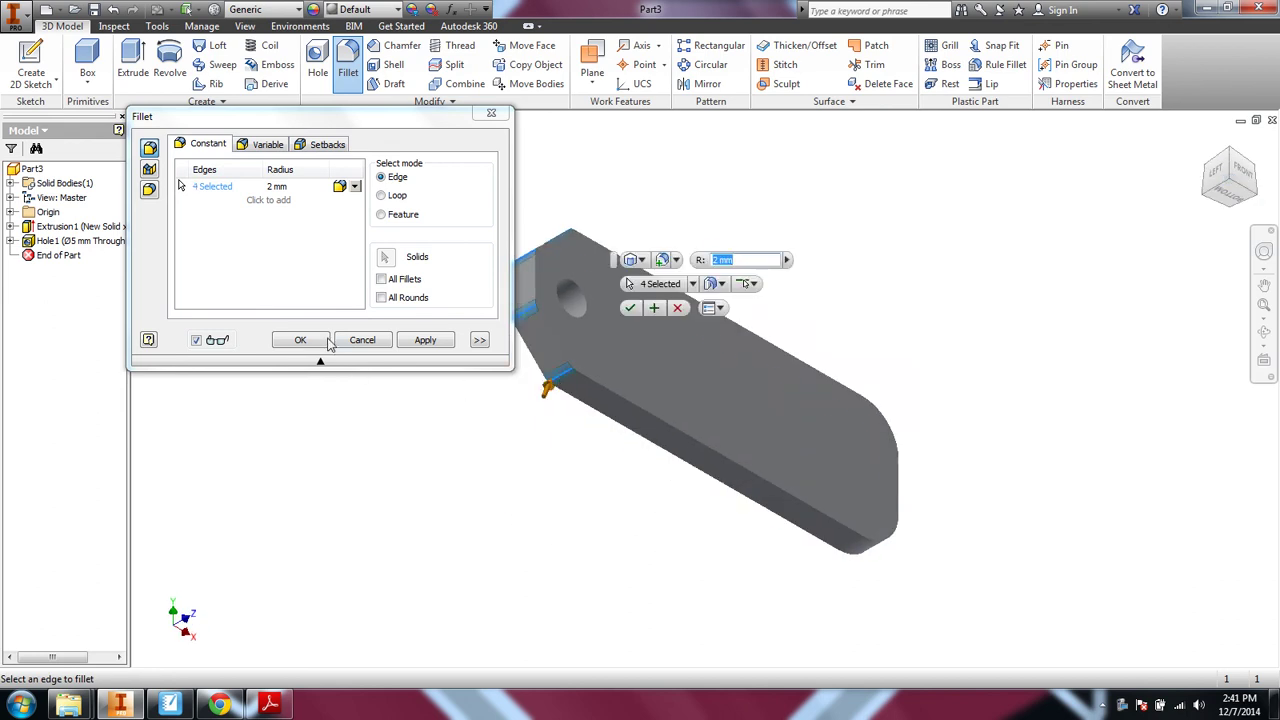
left_click(422, 341)
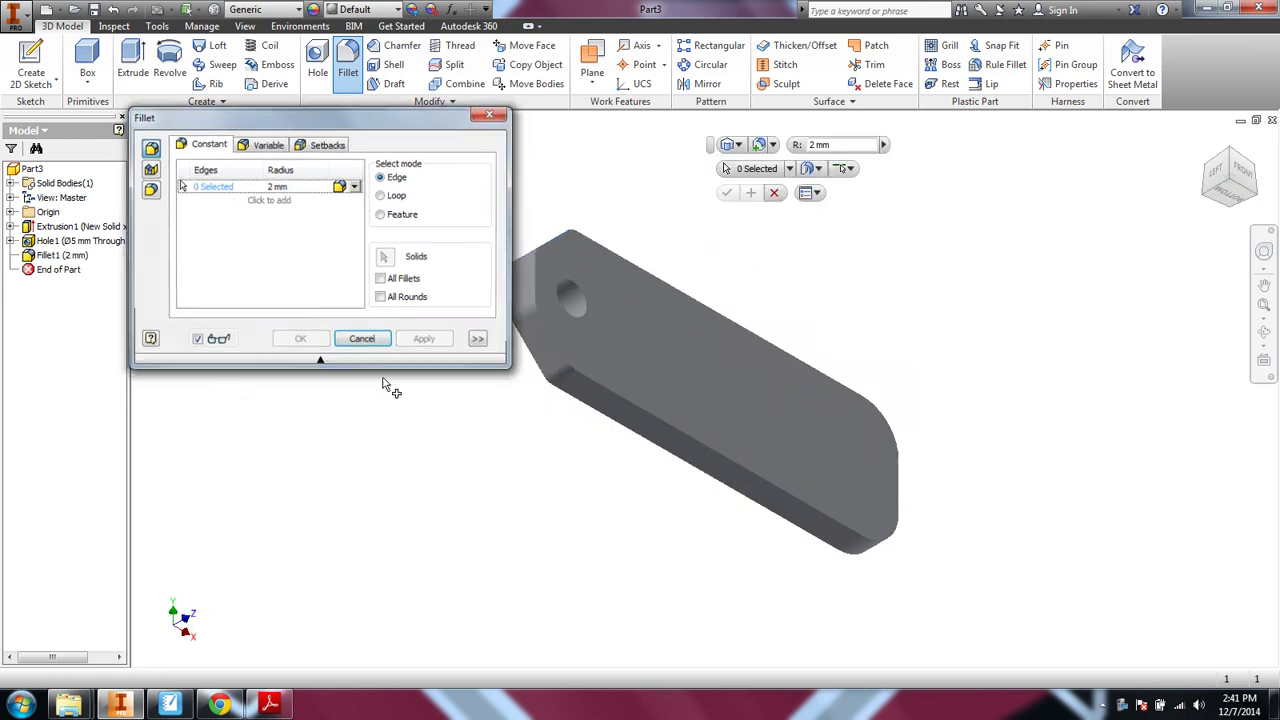
left_click(478, 117)
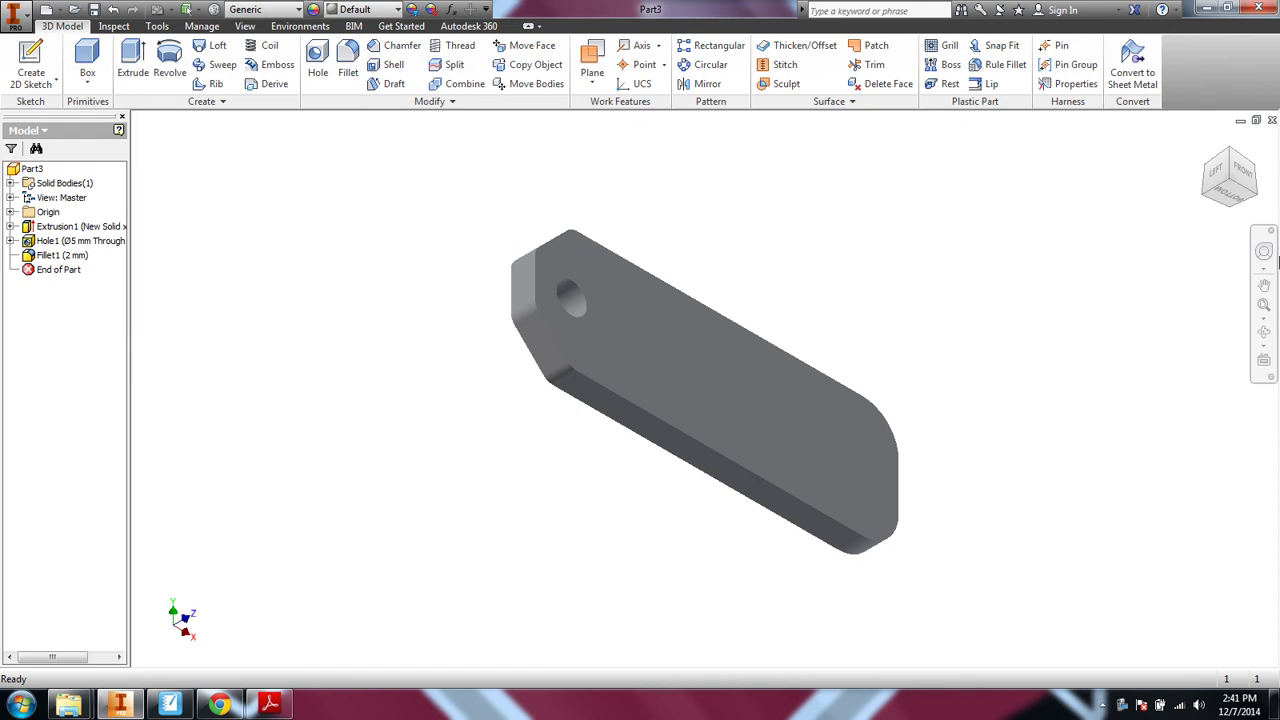
left_click(280, 708)
scroll(375, 478, "down", 5)
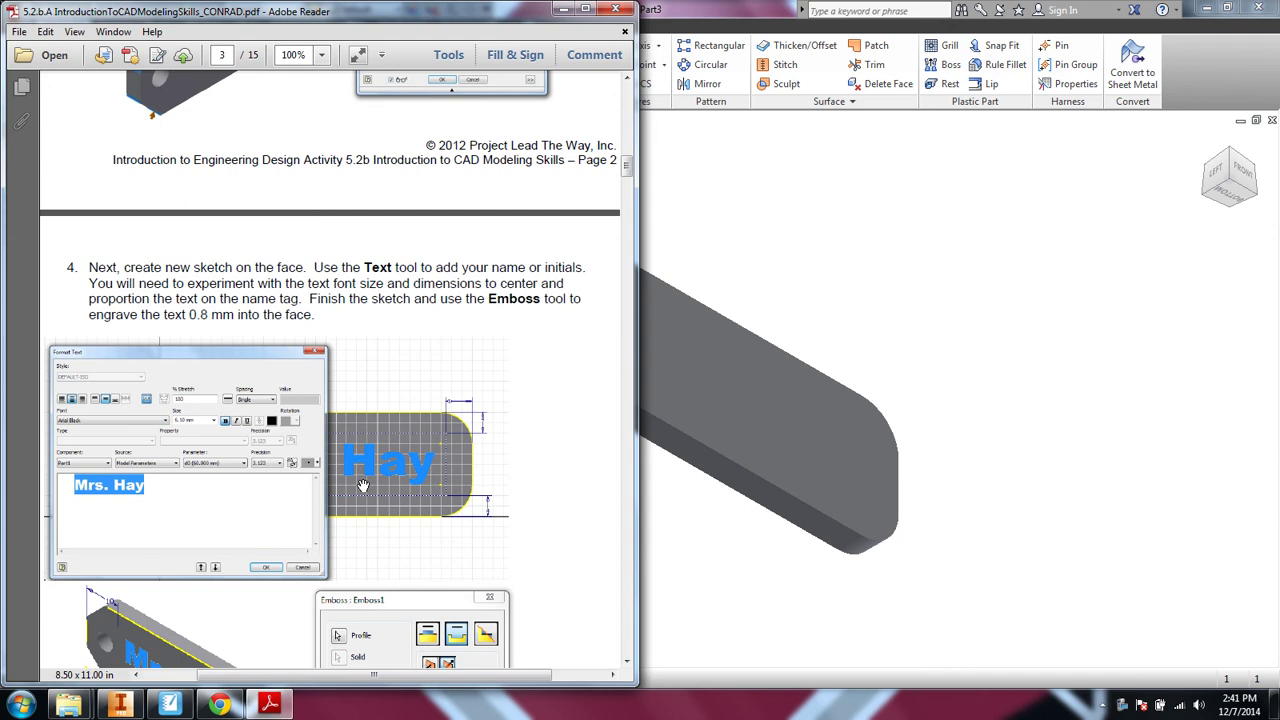
left_click_drag(363, 485, 385, 331)
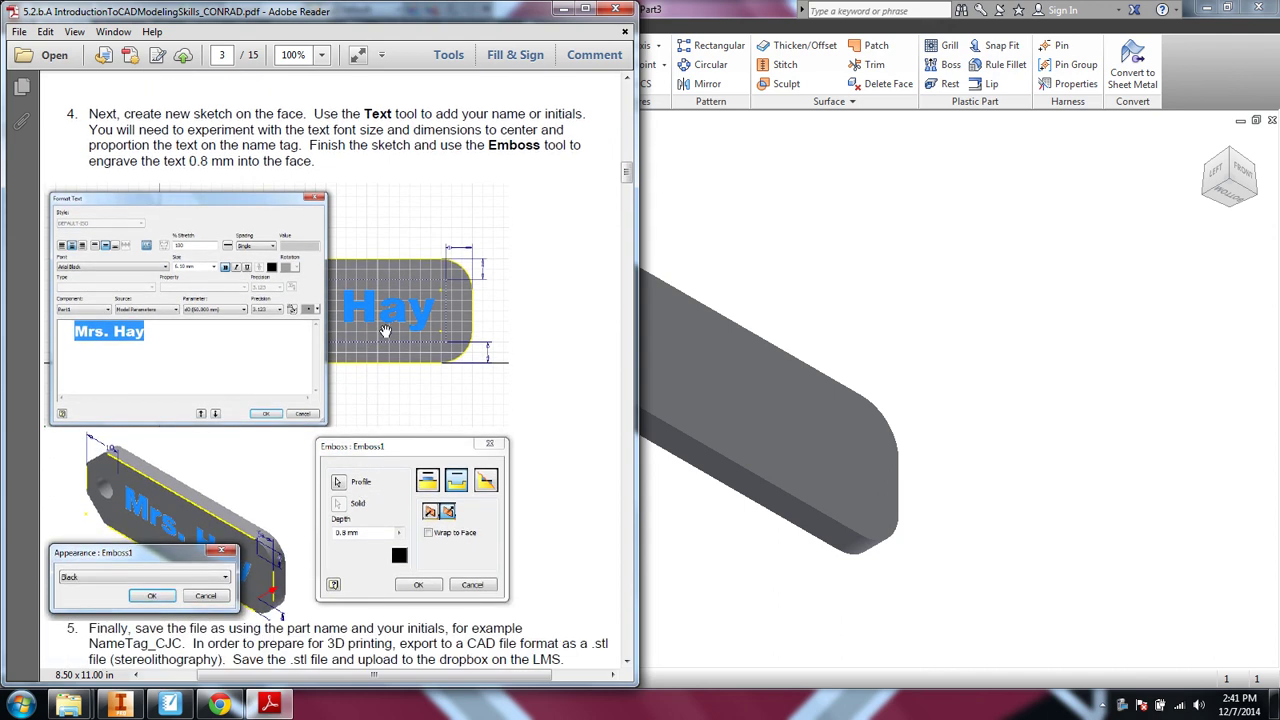
scroll(386, 340, "down", 1)
scroll(386, 367, "down", 2)
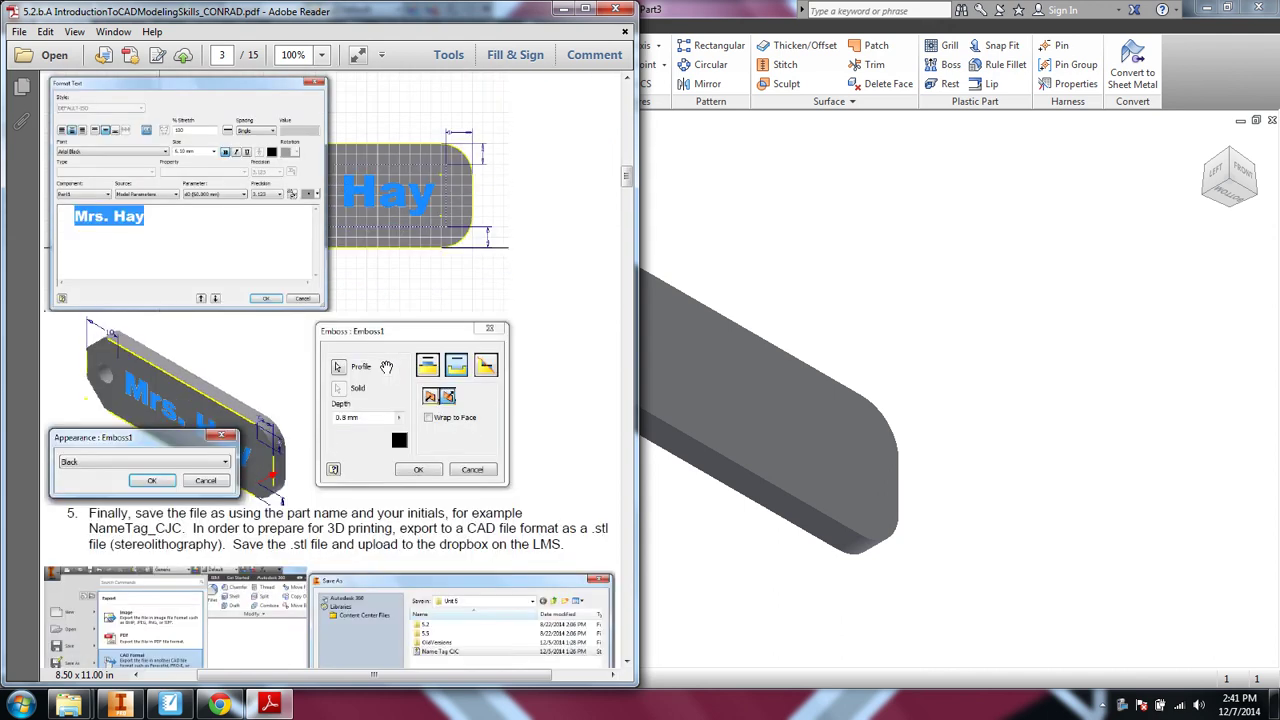
scroll(318, 228, "up", 3)
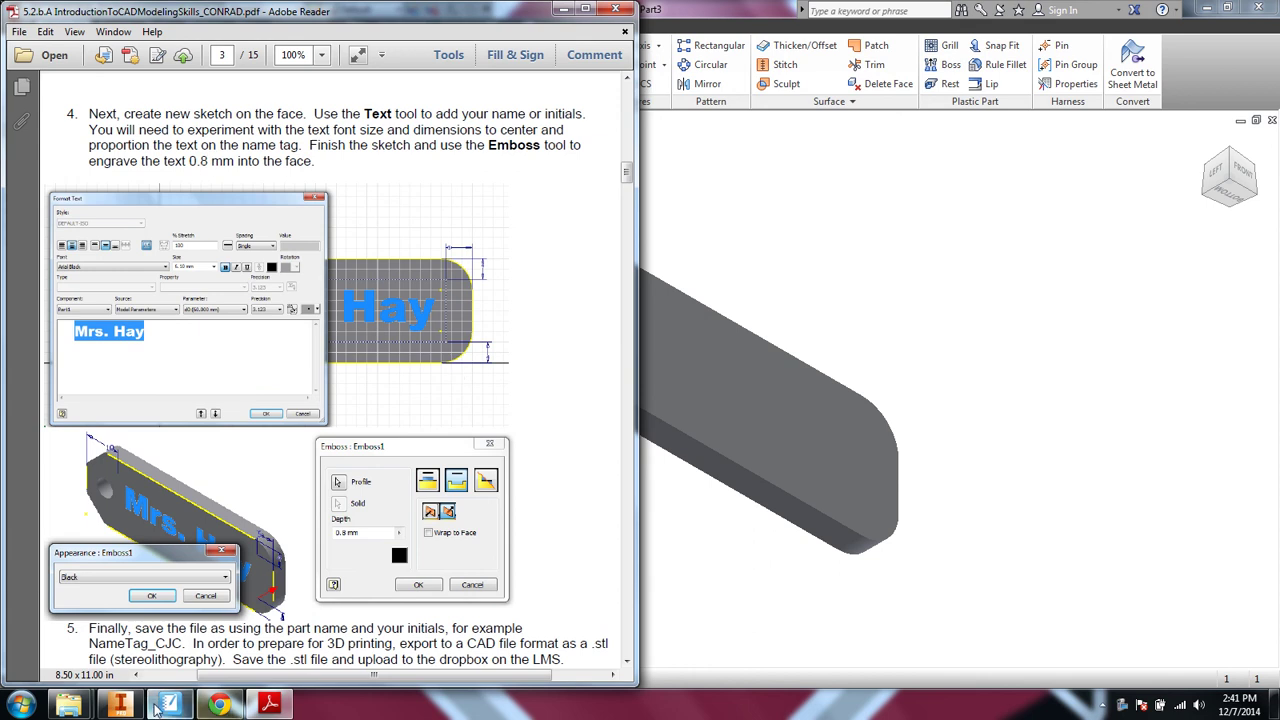
left_click(225, 706)
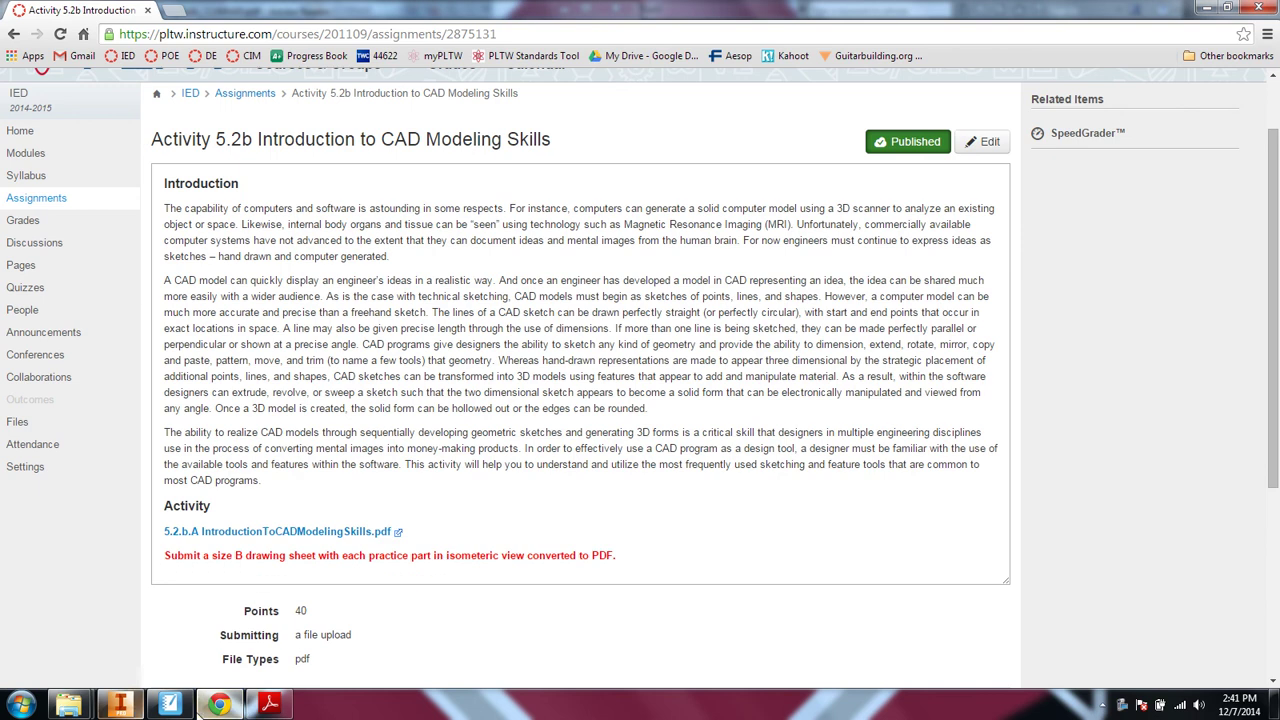
left_click(119, 706)
Step: Start a sketch on the tag's top face and place the name text on it
left_click(825, 401)
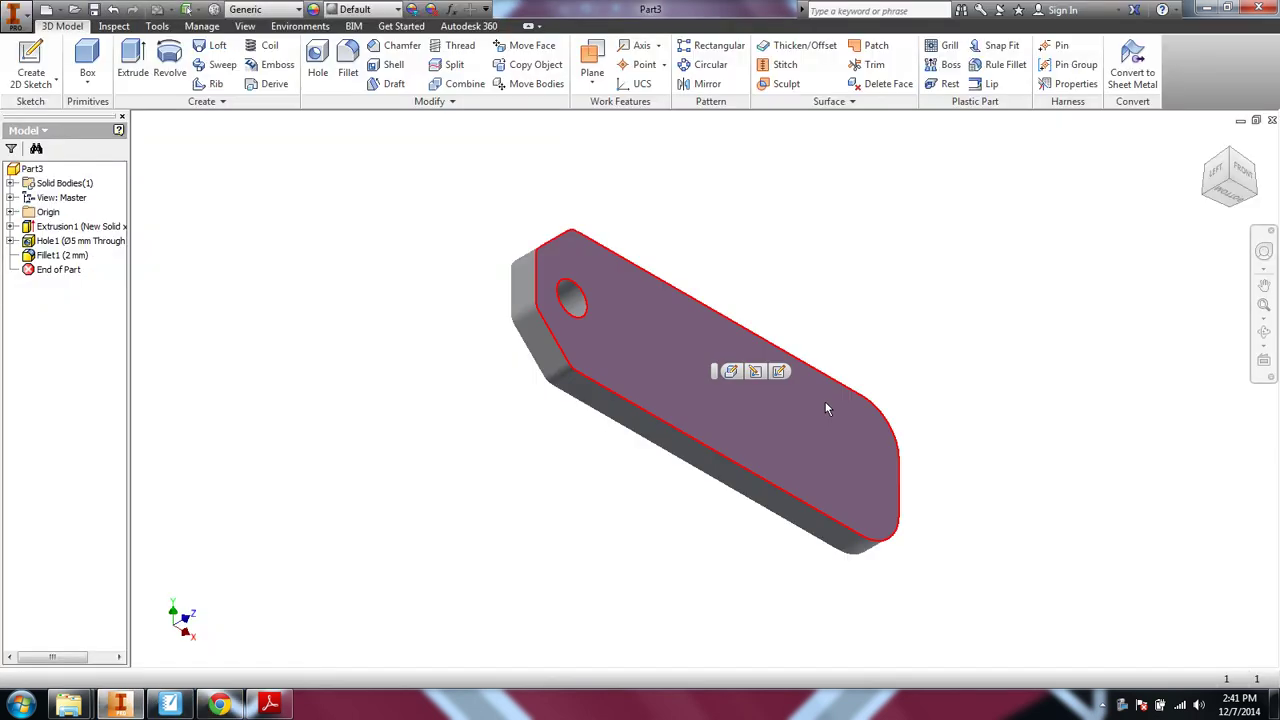
left_click(789, 375)
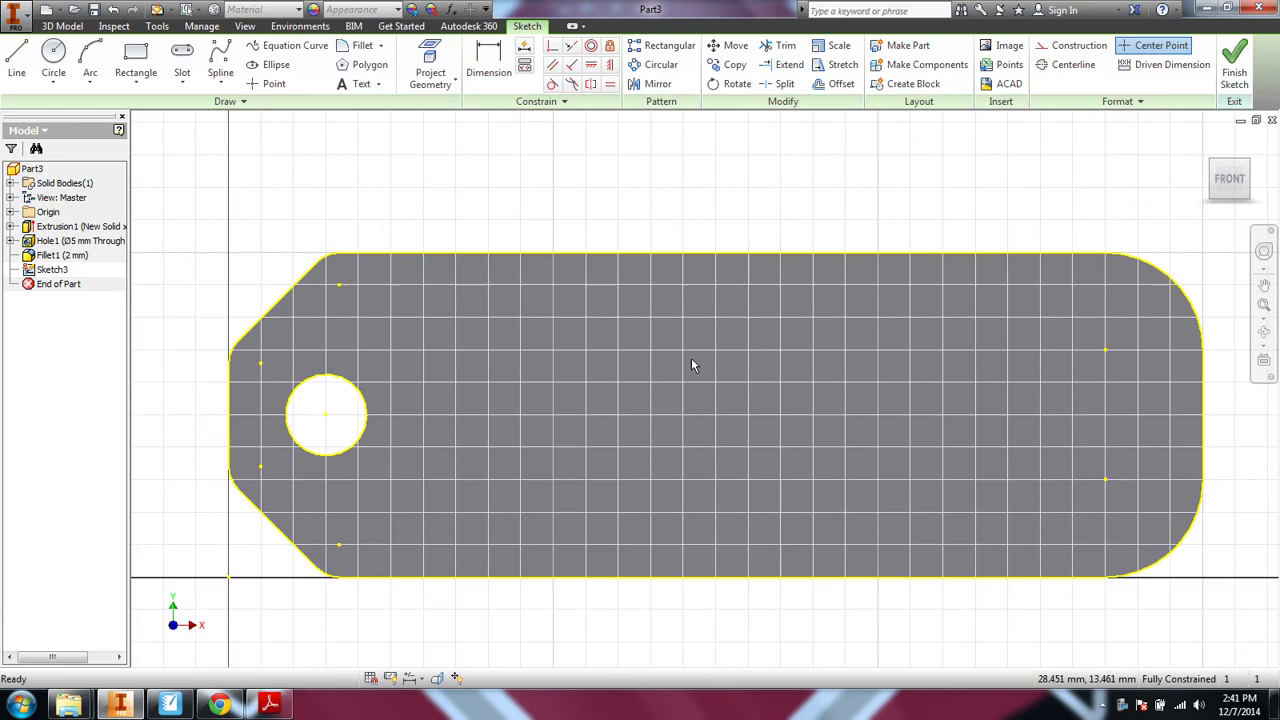
left_click(358, 84)
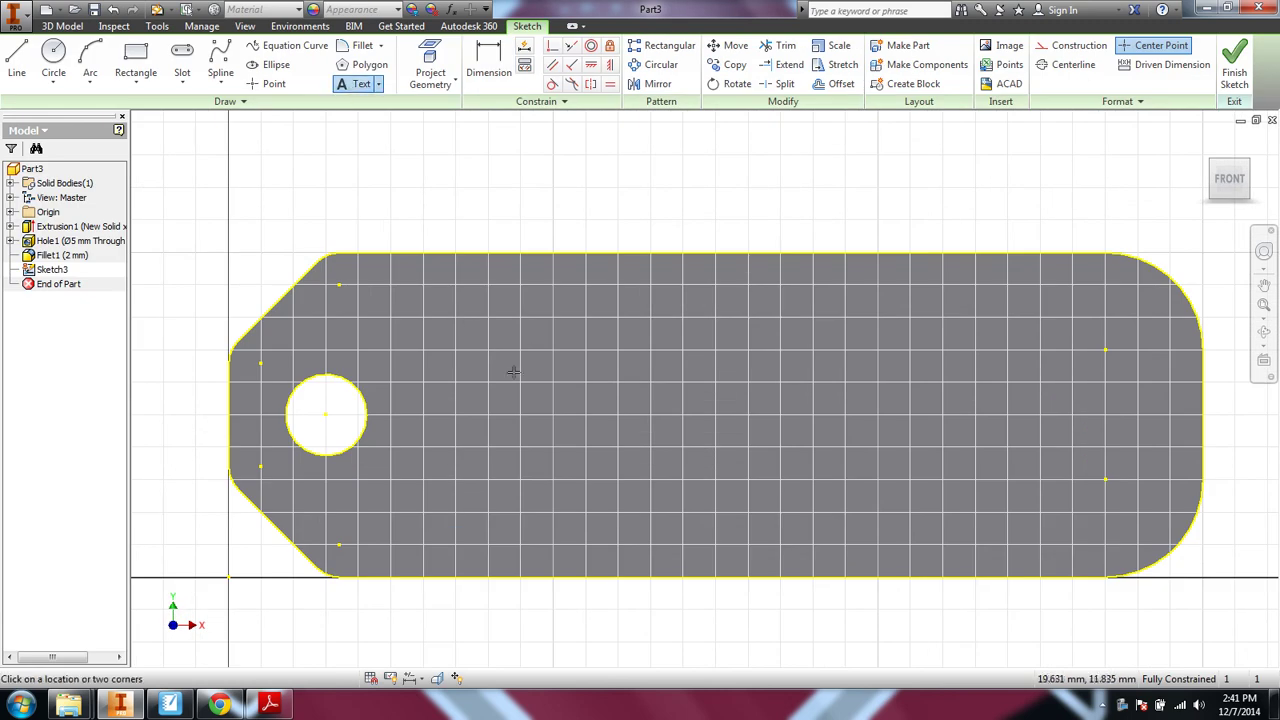
left_click(567, 392)
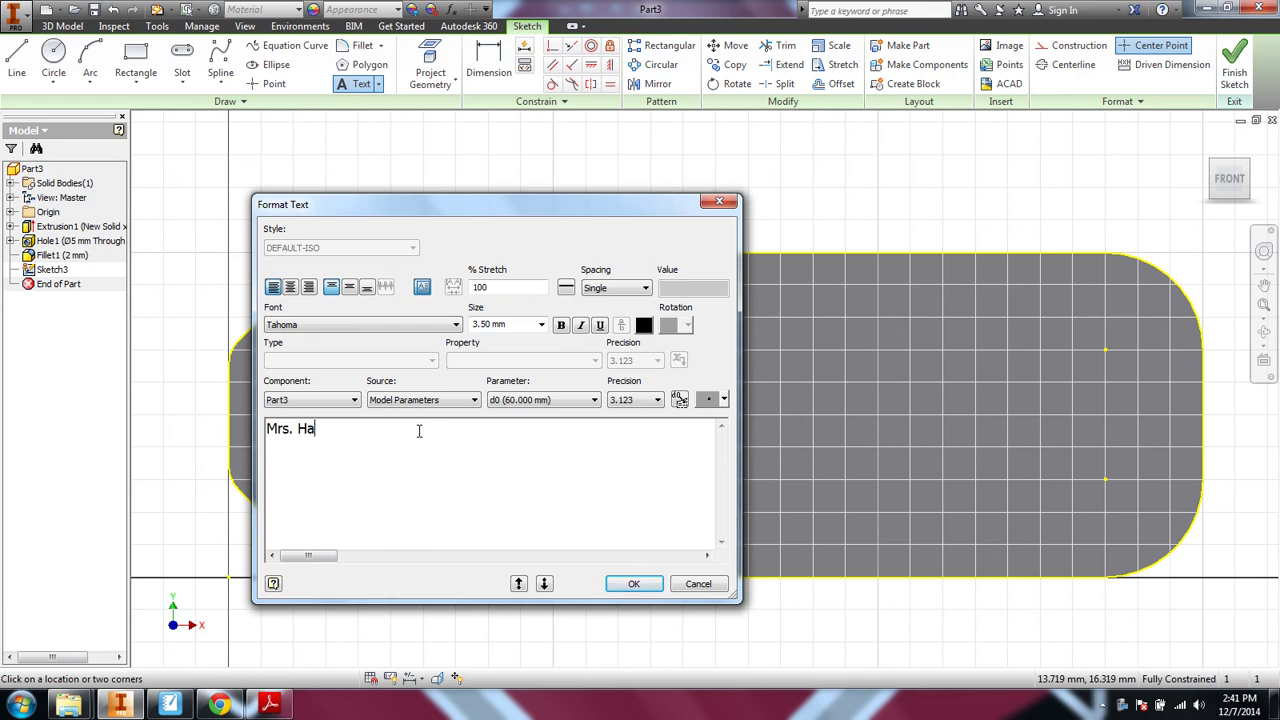
Step: Format the name text as bold 6.10 mm Tahoma and confirm it
key("ctrl+a")
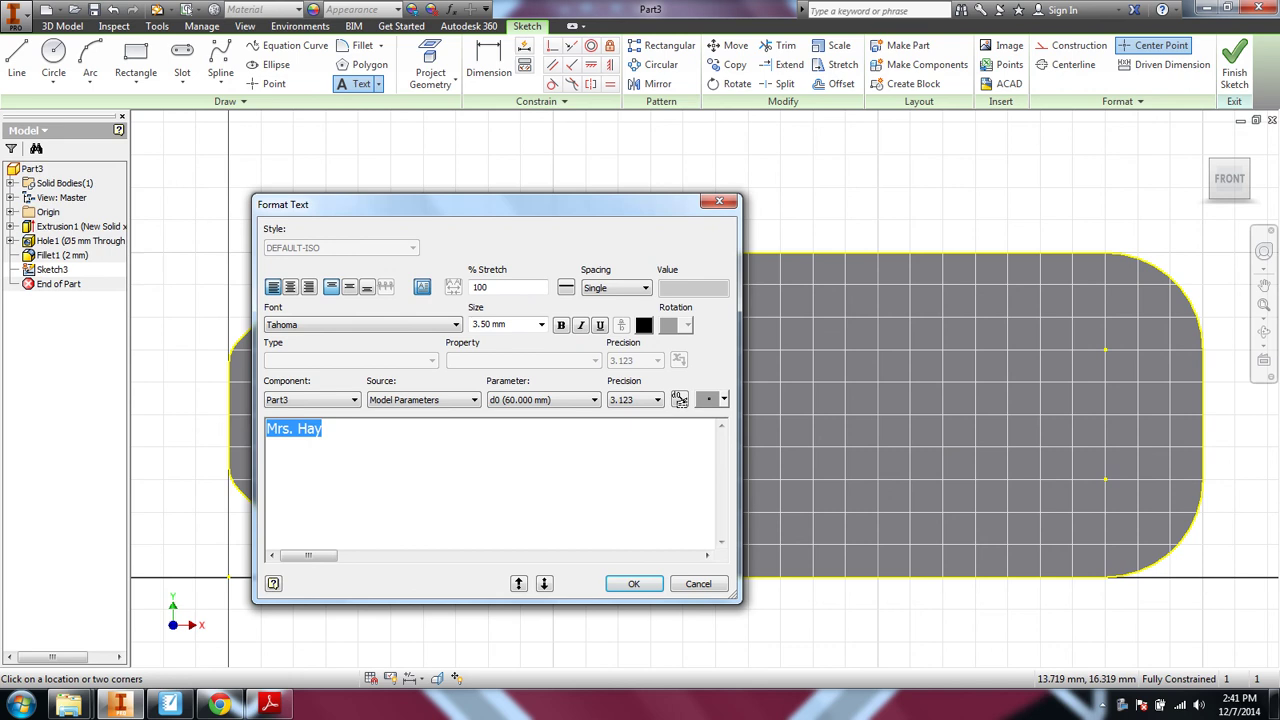
left_click(541, 325)
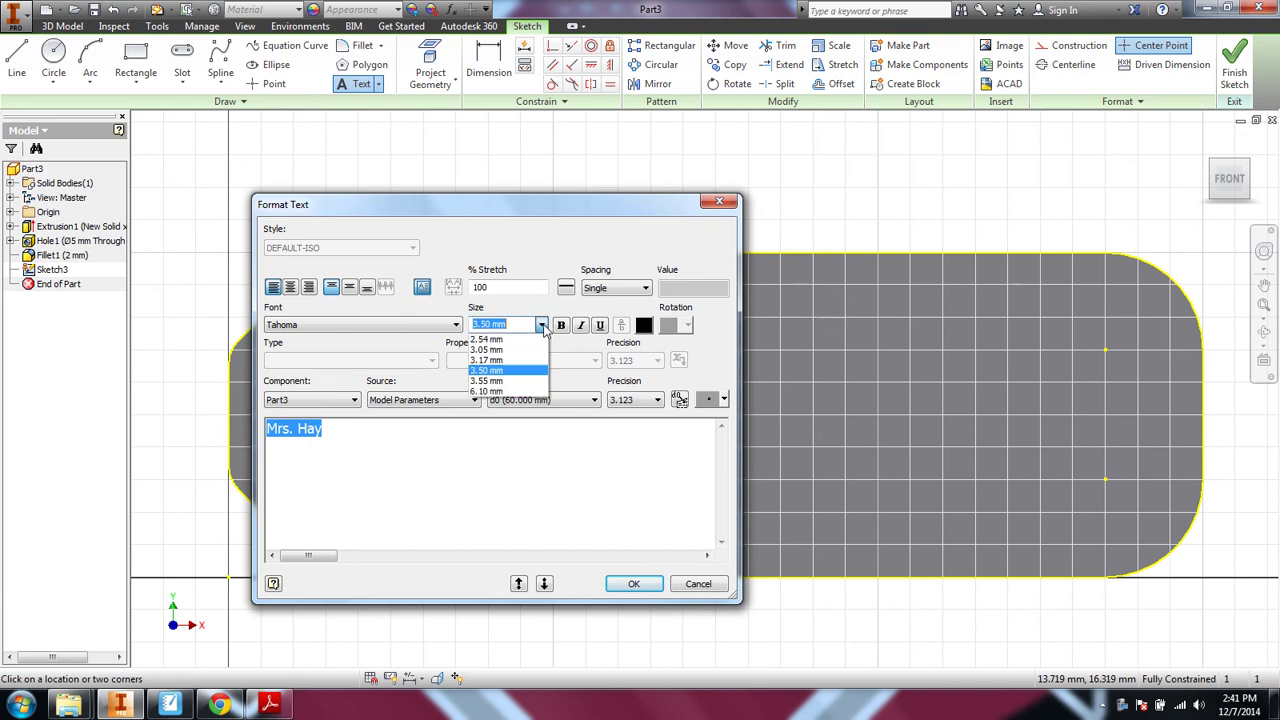
left_click(498, 392)
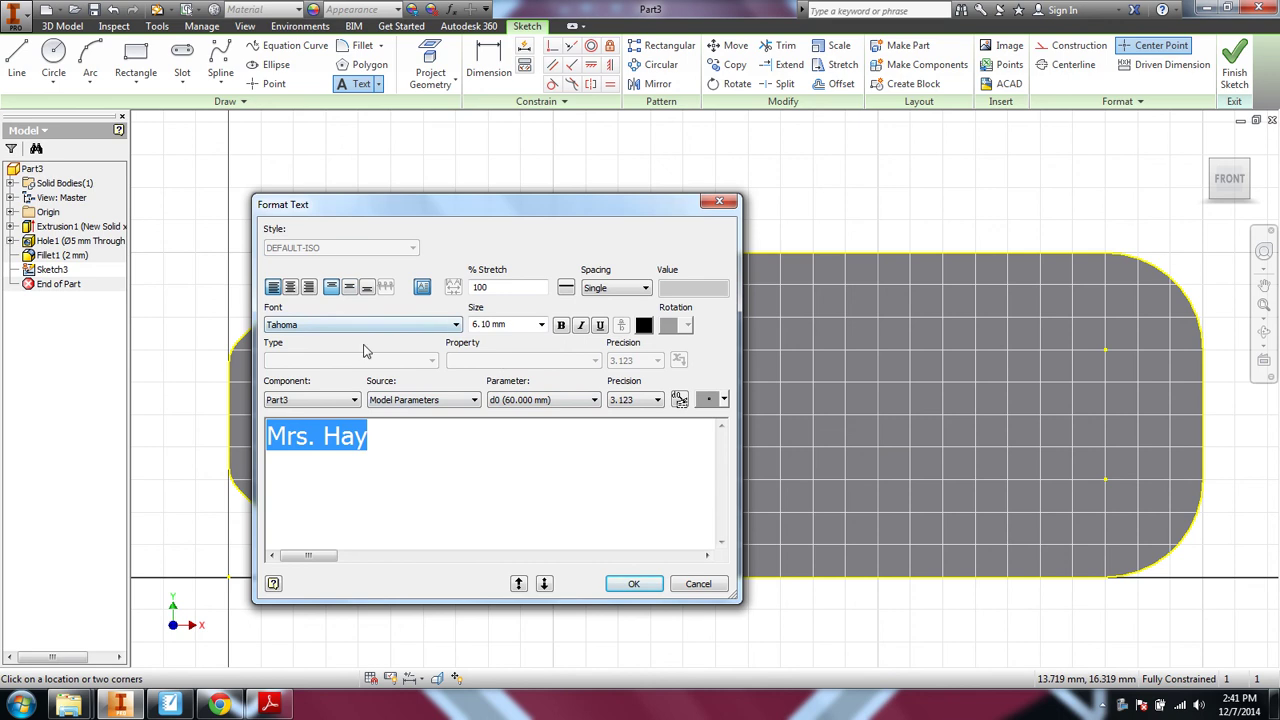
left_click(561, 326)
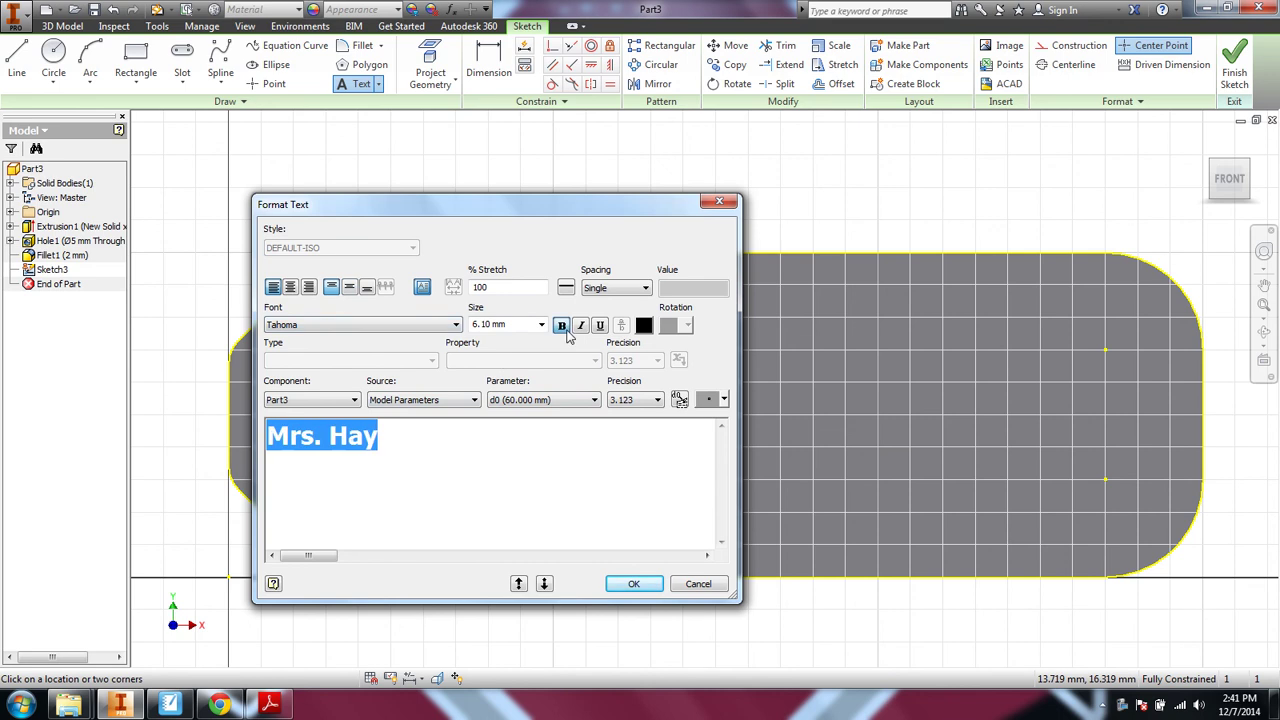
left_click(298, 326)
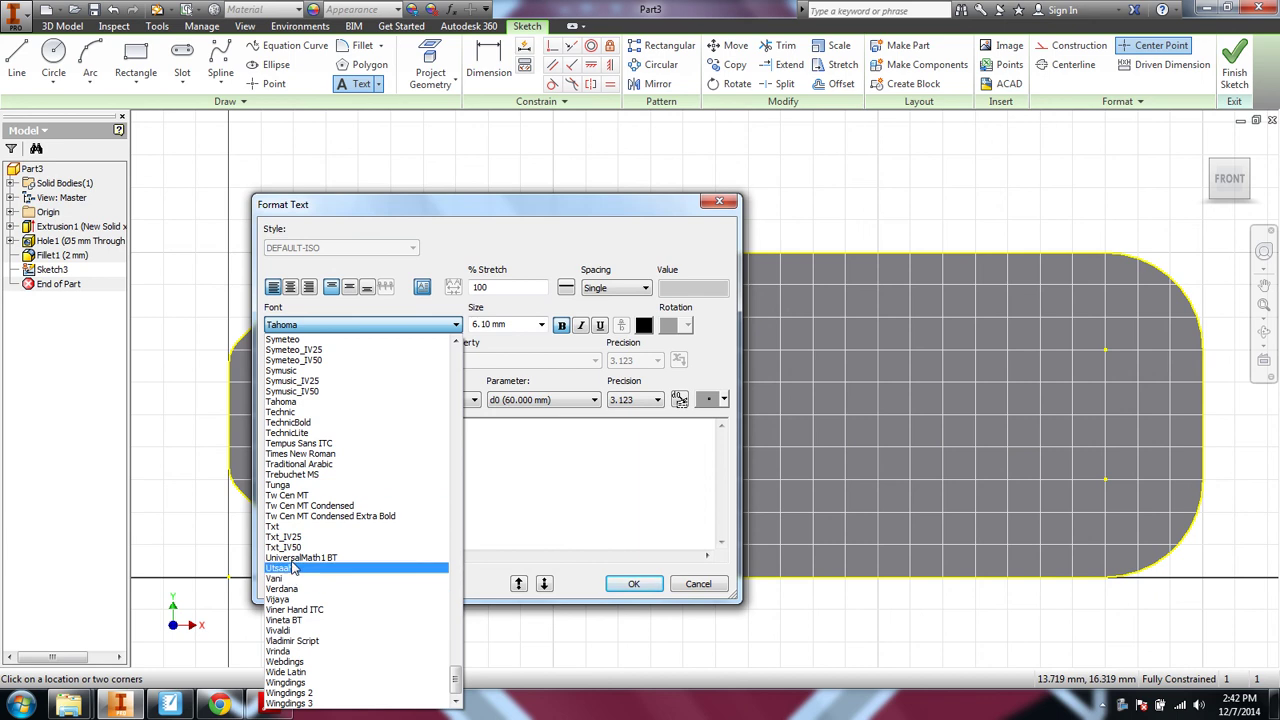
left_click(284, 403)
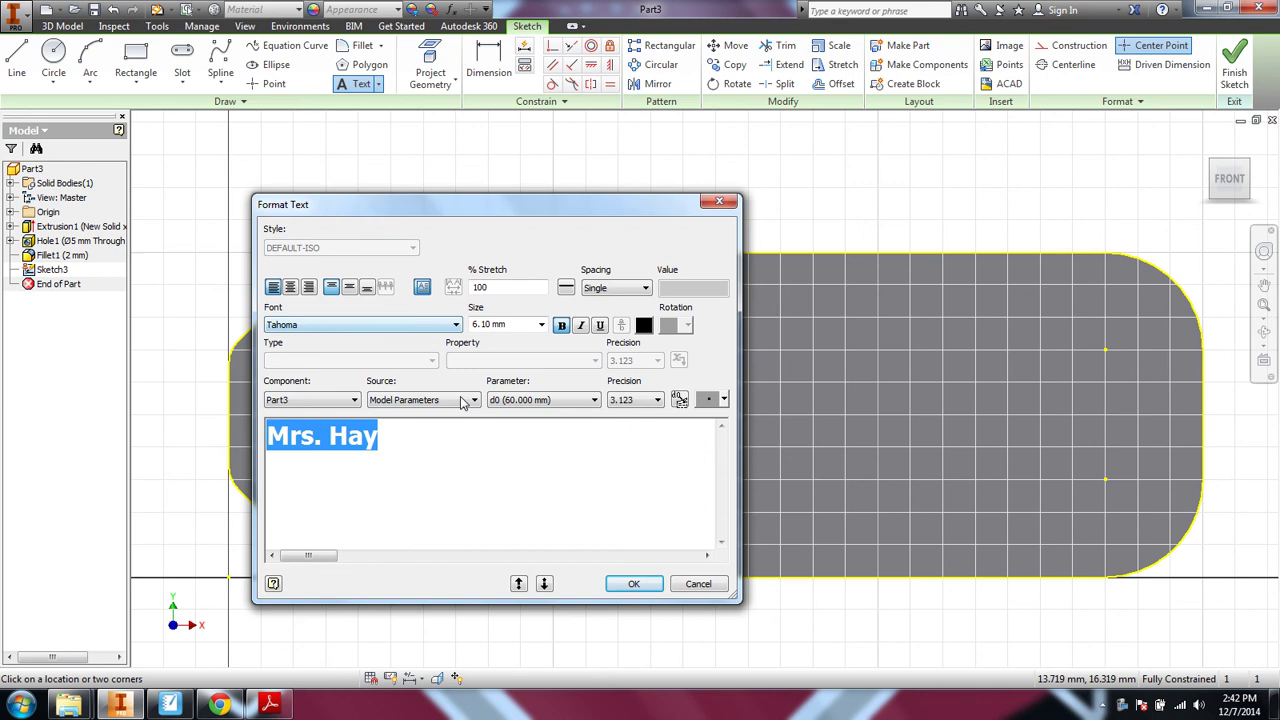
left_click(631, 586)
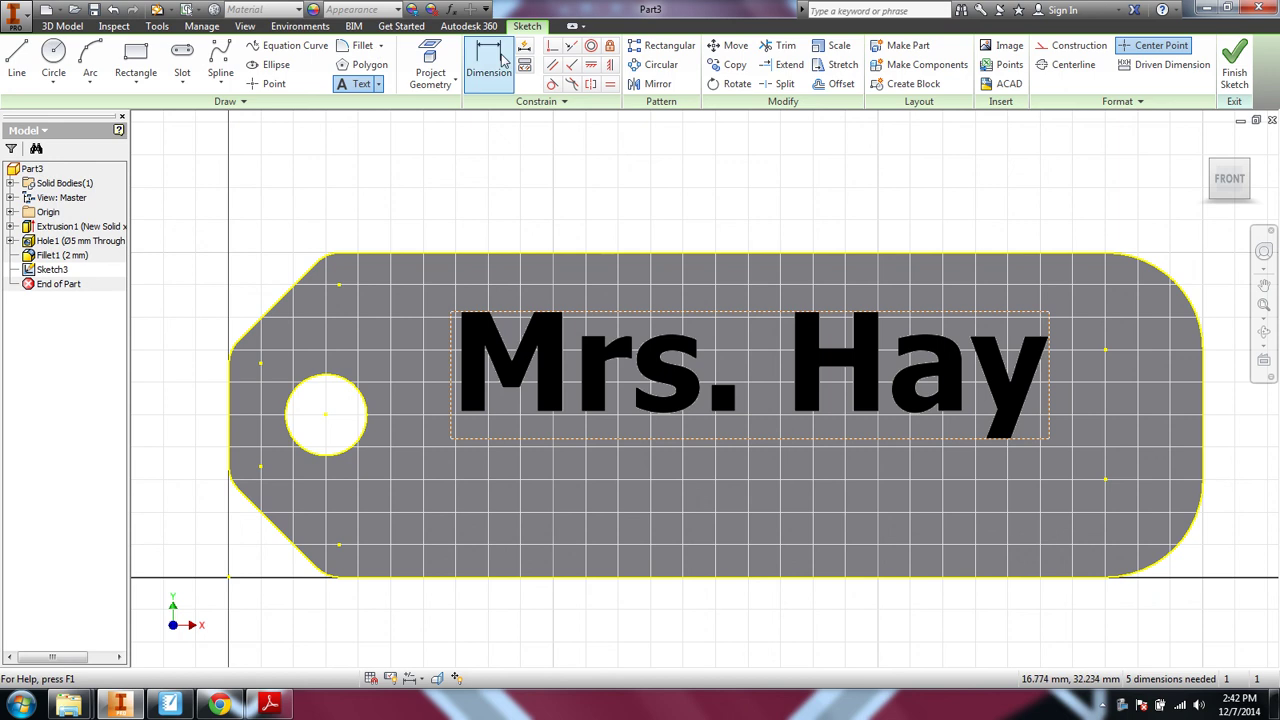
Step: Dimension the gap between the text box top and the tag's top edge to 4 mm
key("d")
left_click(683, 315)
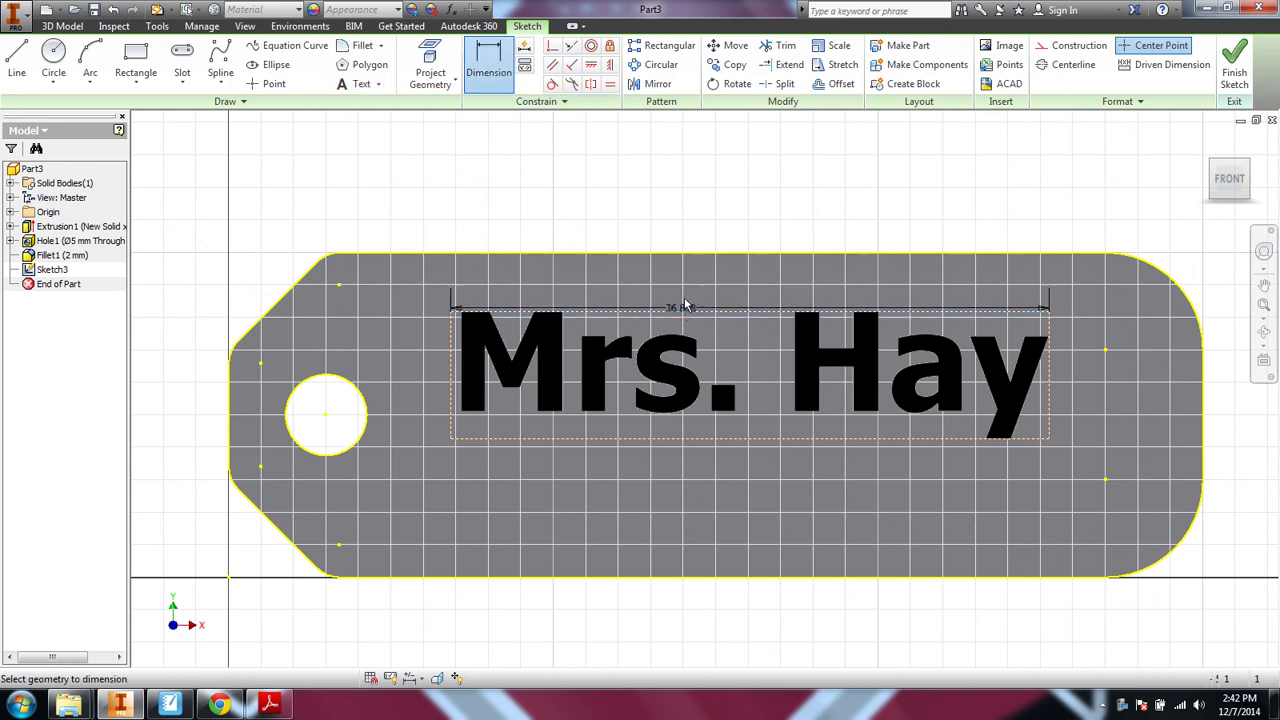
left_click(535, 254)
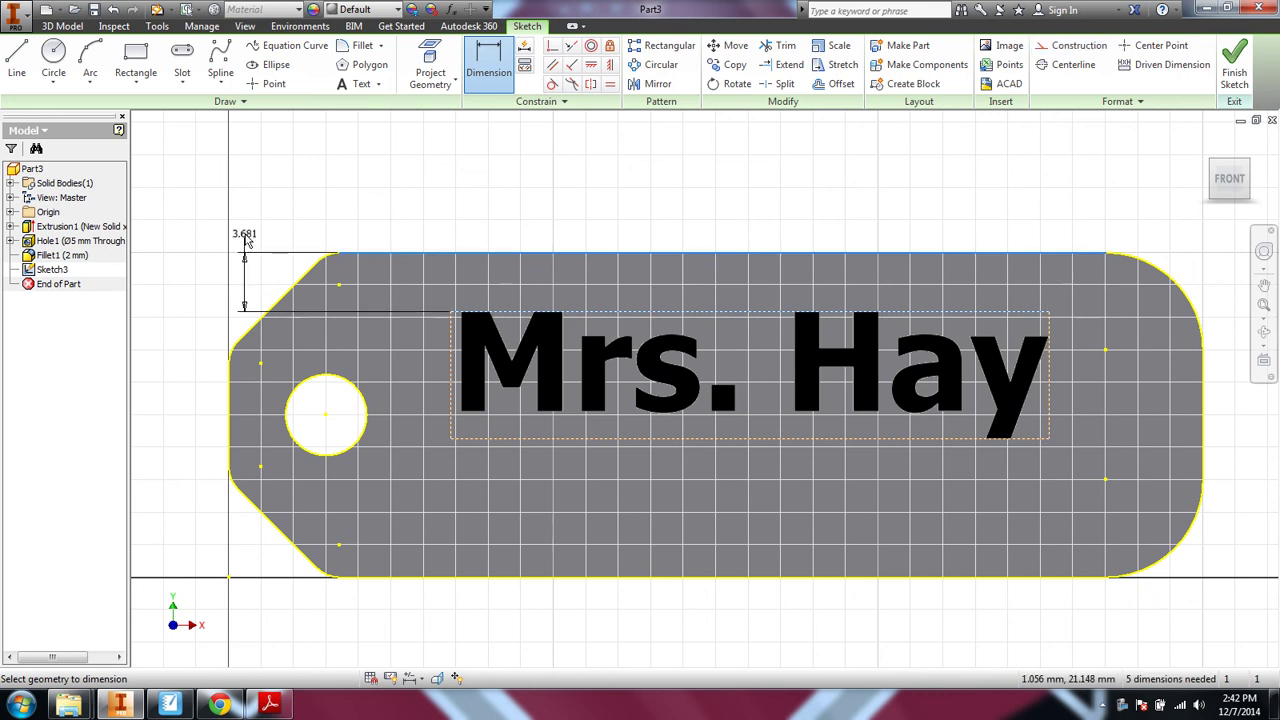
left_click(236, 240)
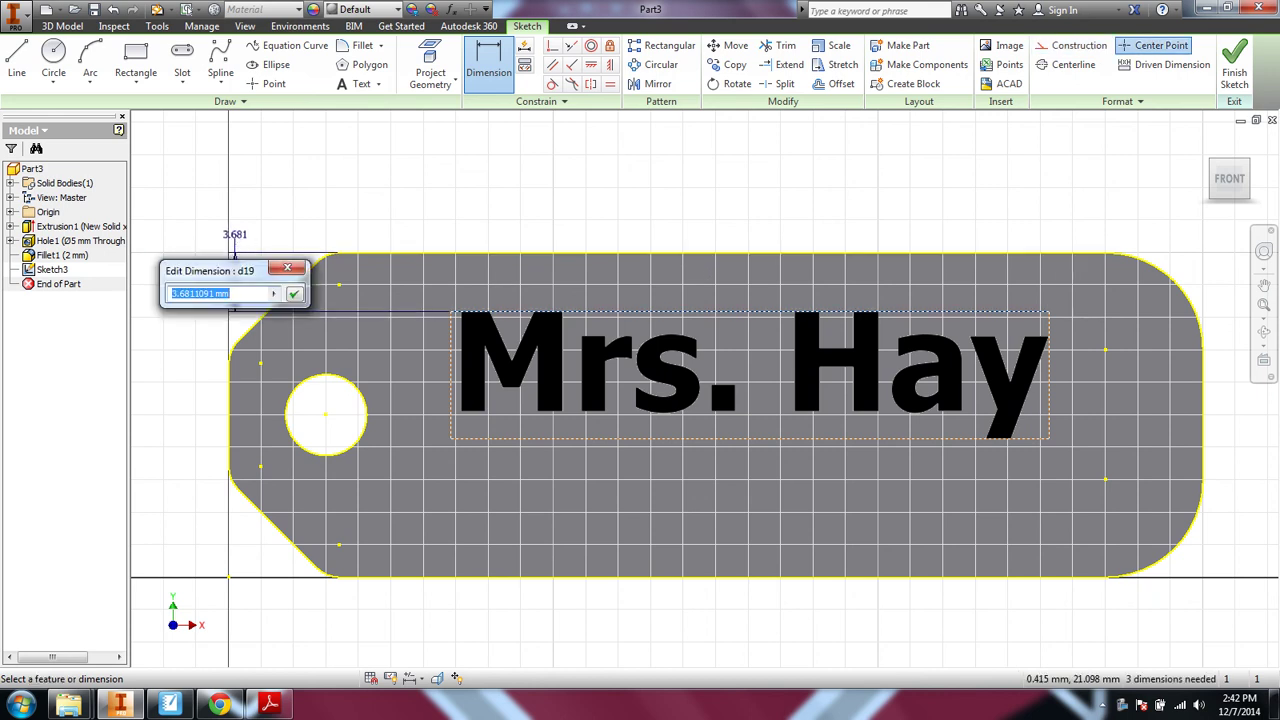
type("4")
left_click(295, 296)
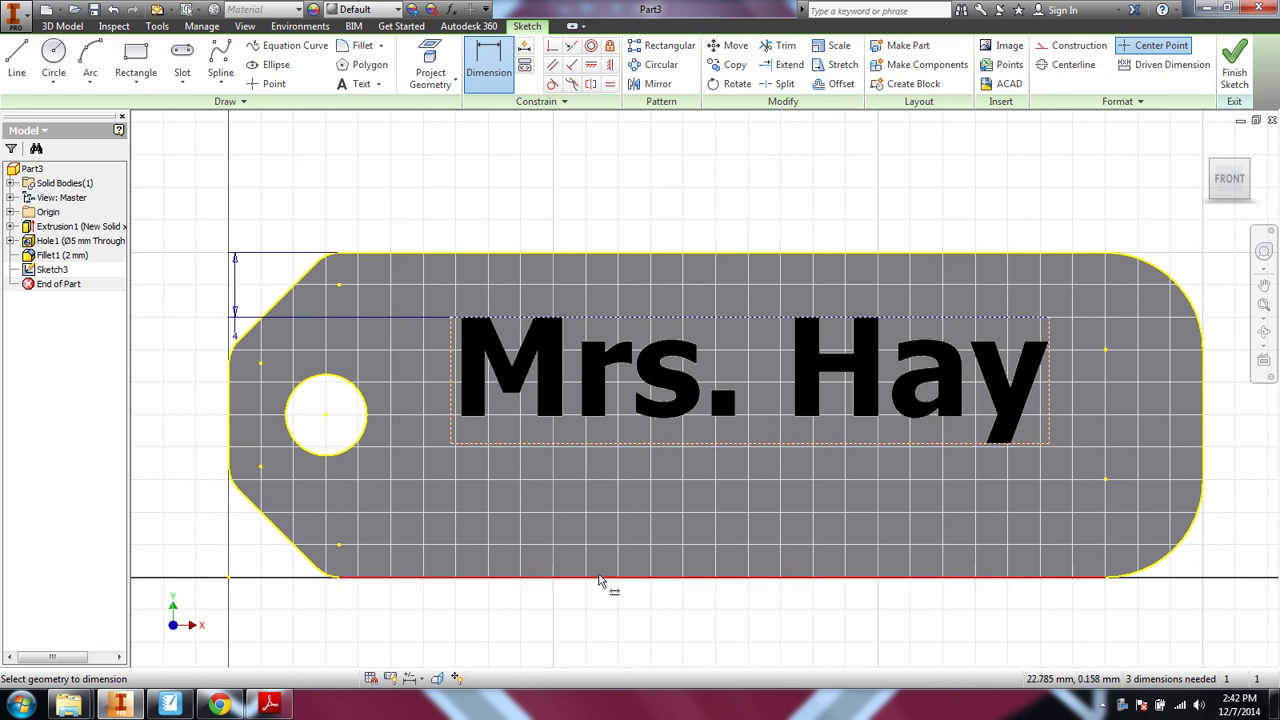
Step: Cancel the stray width dimension and set the gap below the text box to 4 mm
left_click(601, 578)
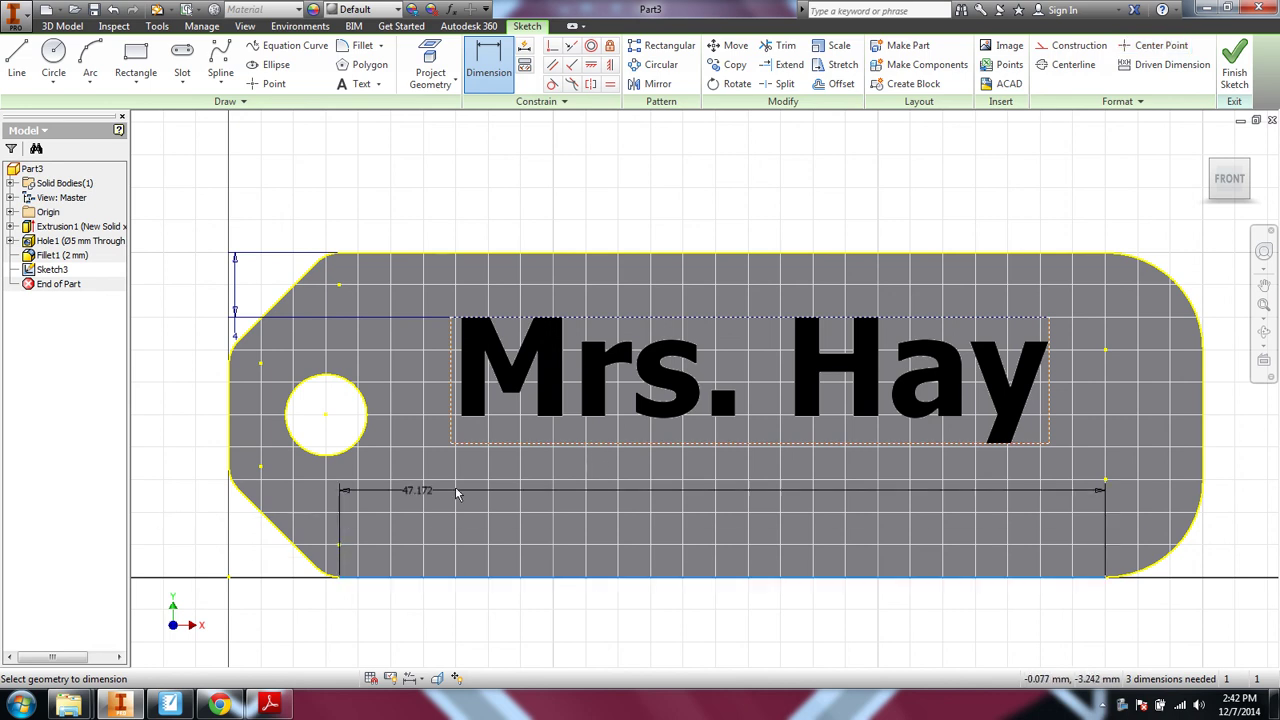
right_click(480, 505)
left_click(573, 480)
key("d")
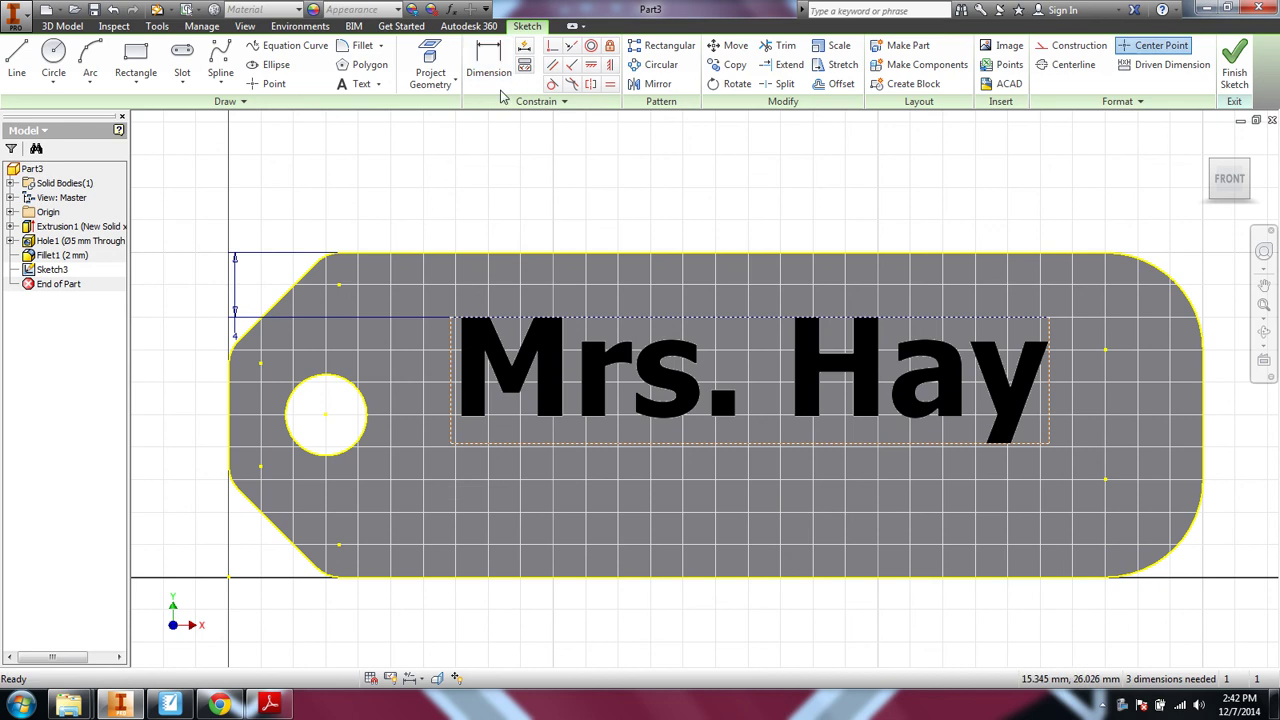
left_click(614, 446)
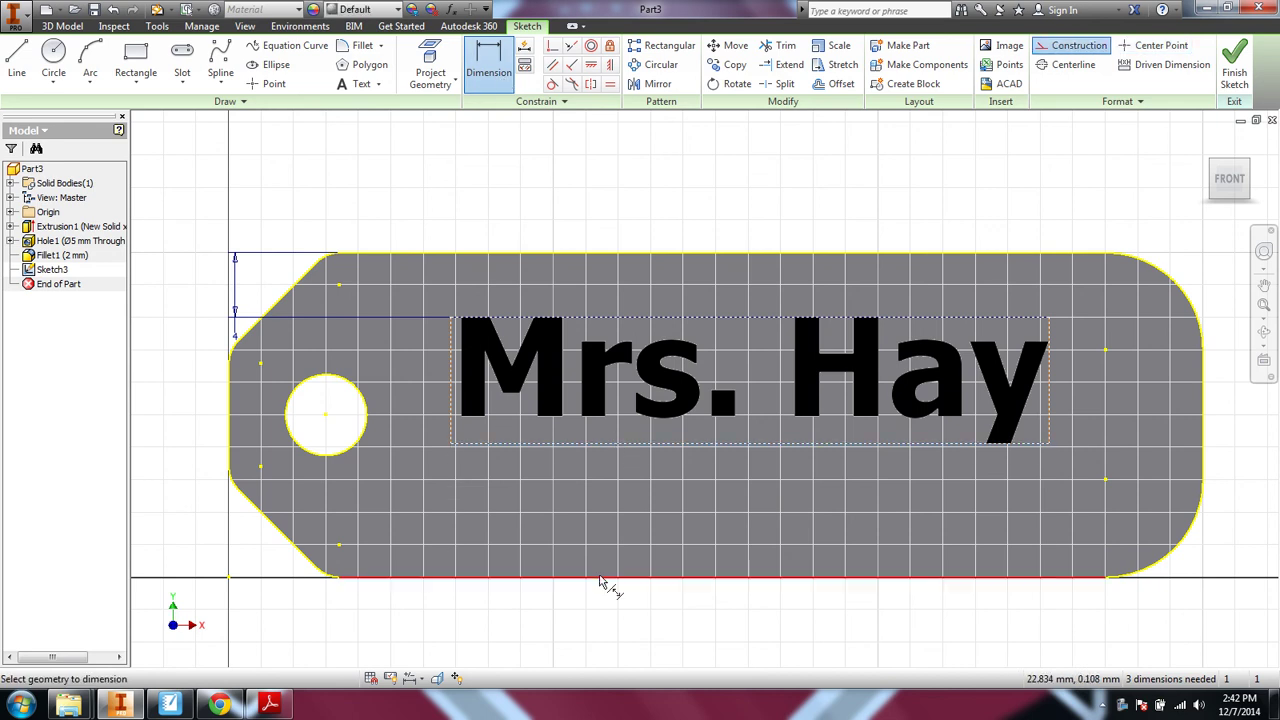
left_click(596, 579)
left_click(172, 515)
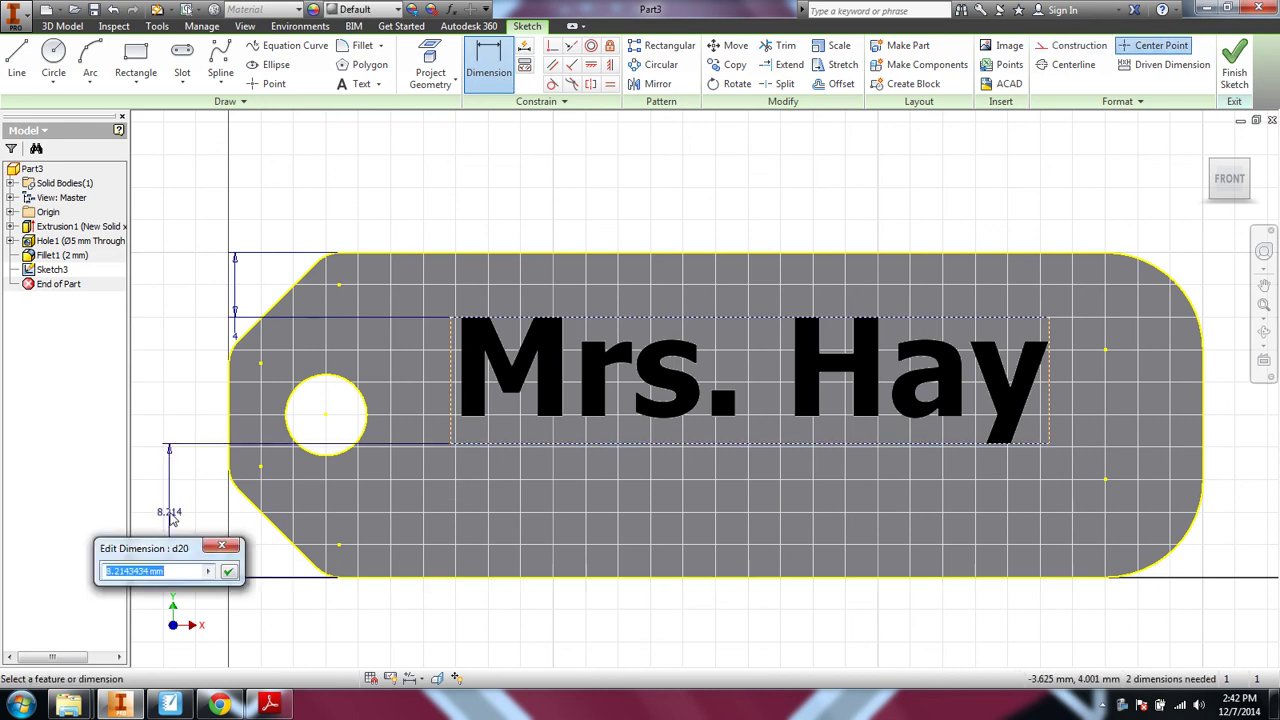
type("4")
key("Return")
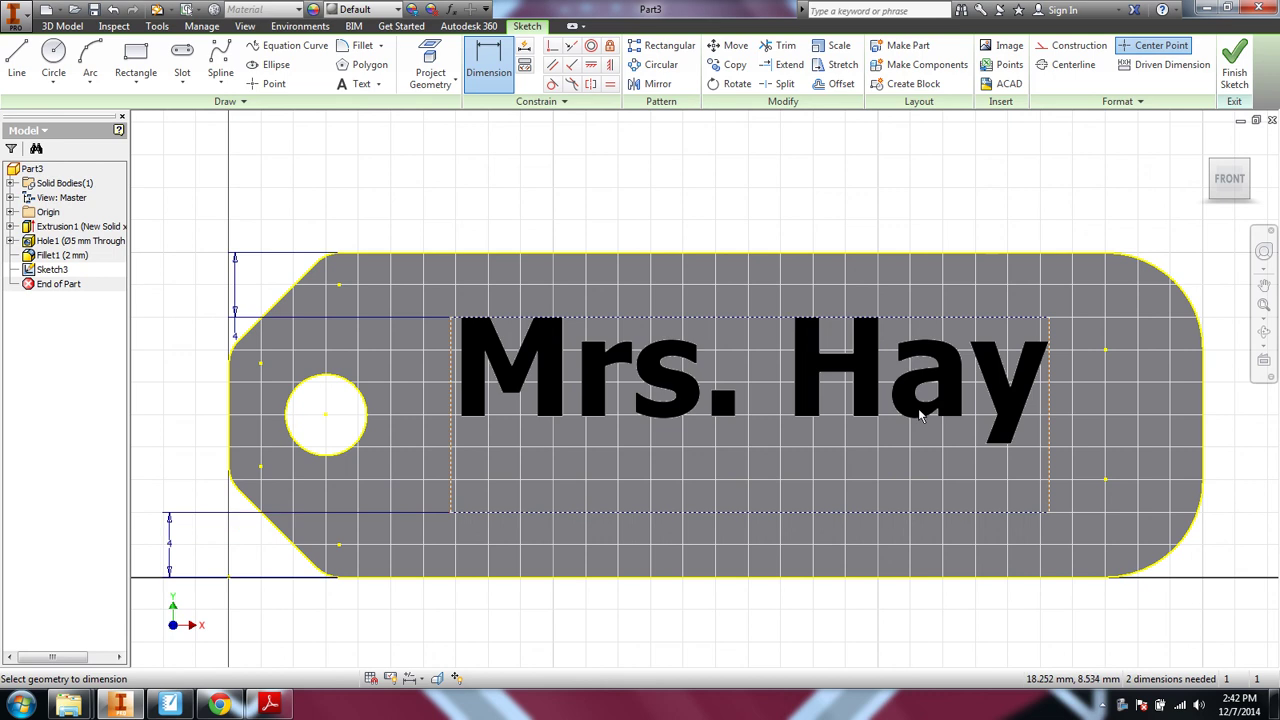
Step: Dimension the text box 10 mm from the tag's right and left edges
left_click(1051, 416)
left_click(1203, 418)
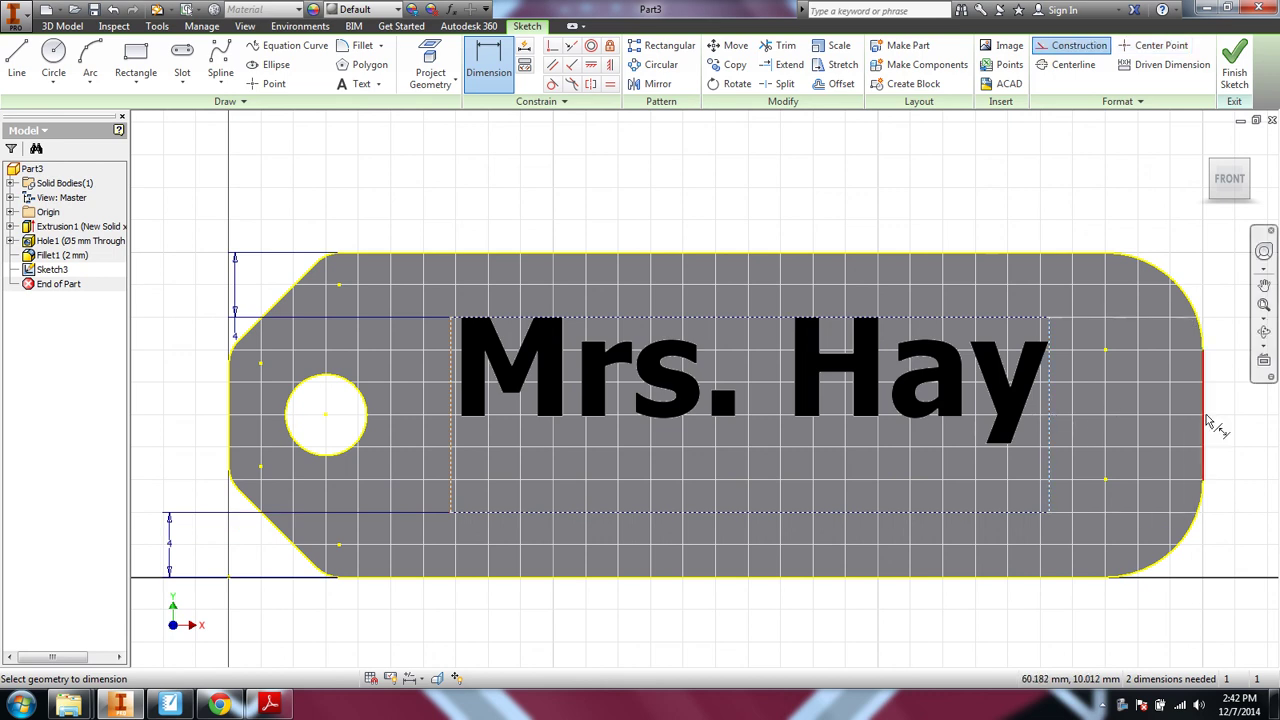
left_click(1237, 418)
type("10")
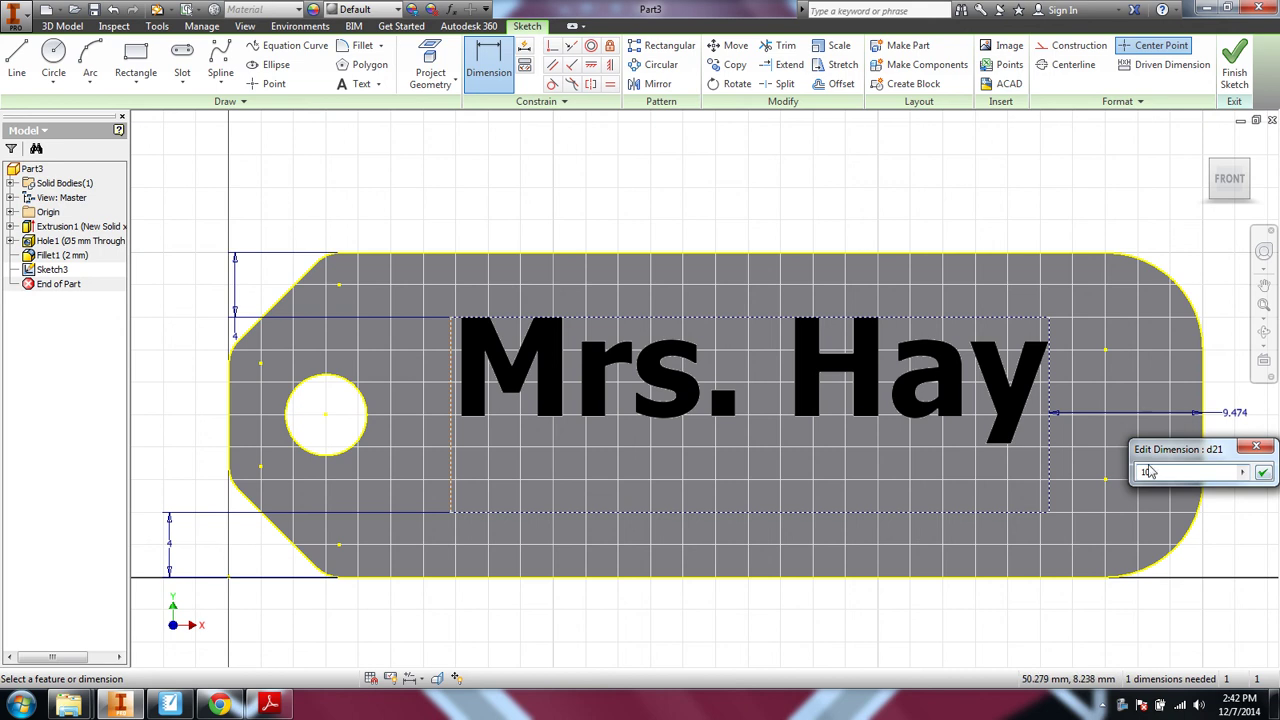
left_click(1265, 473)
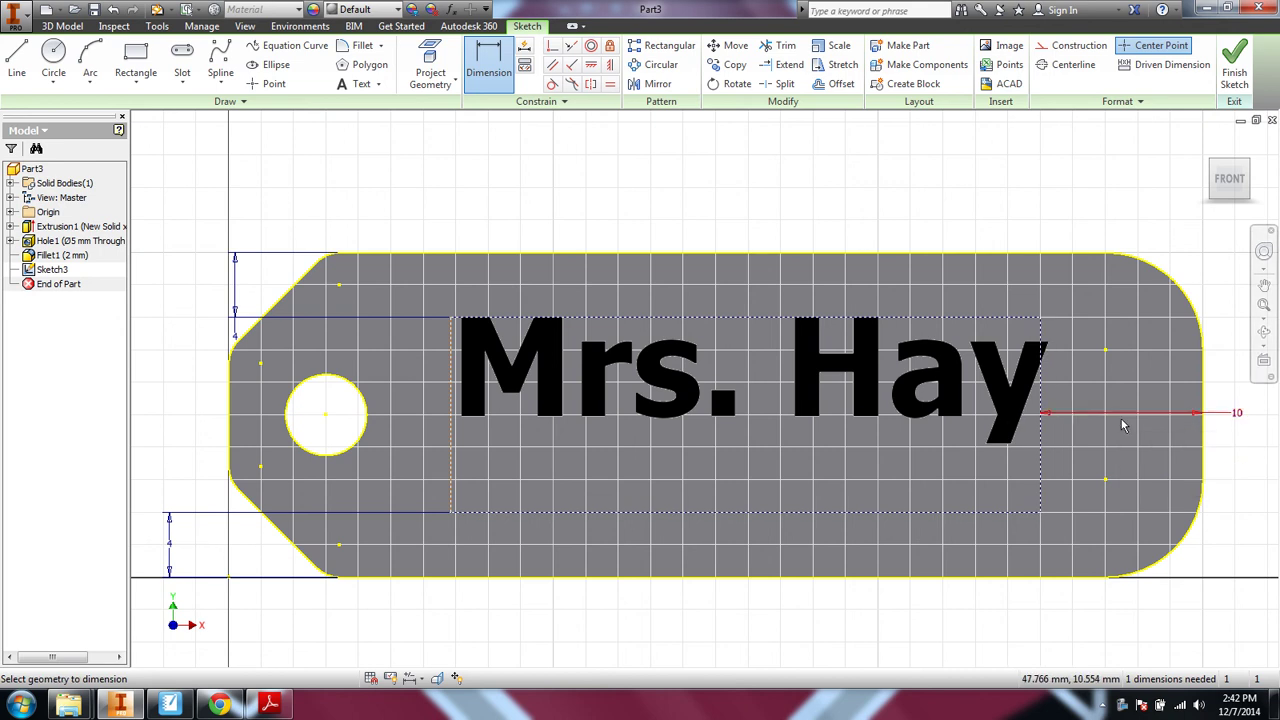
left_click(231, 401)
left_click(451, 412)
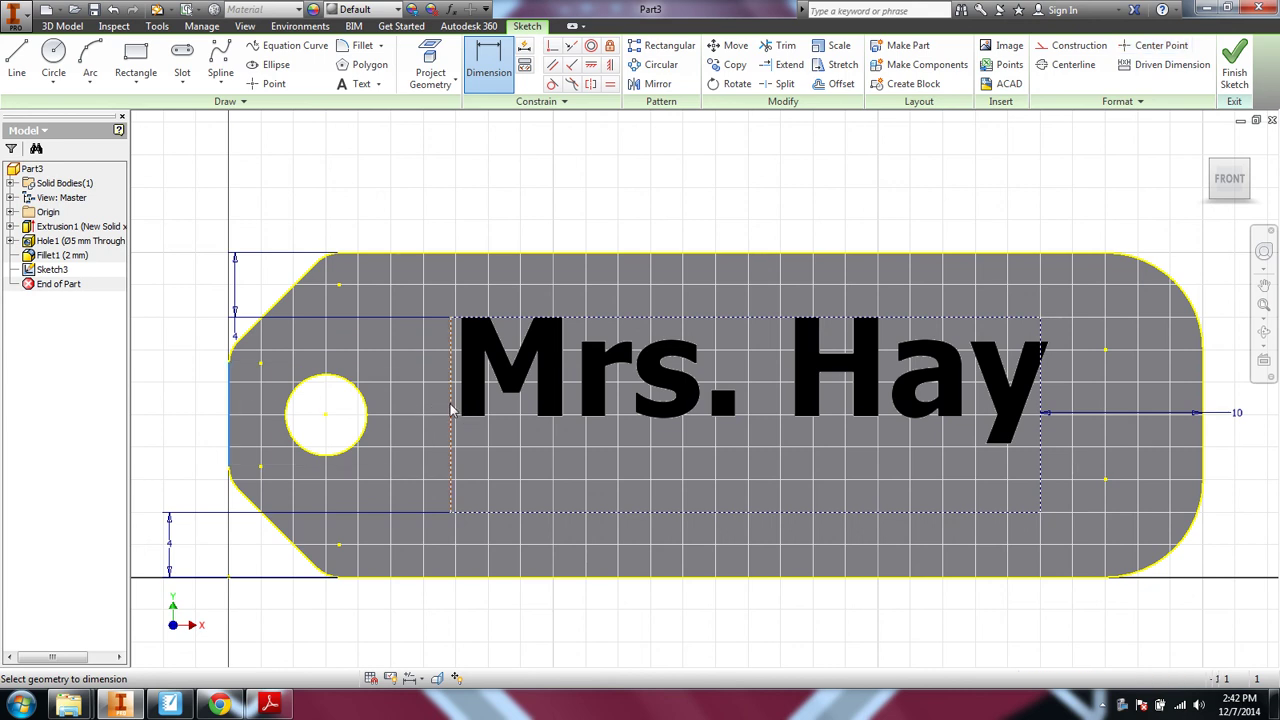
left_click(380, 200)
type("10")
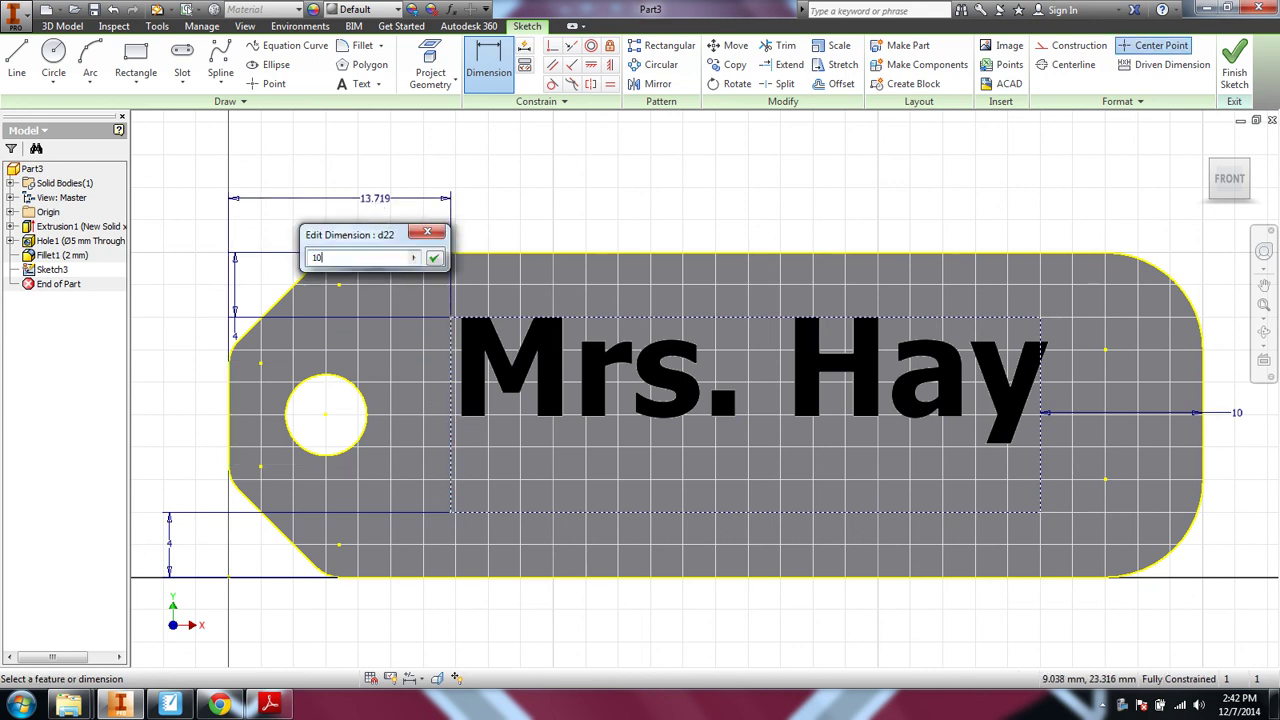
key("Return")
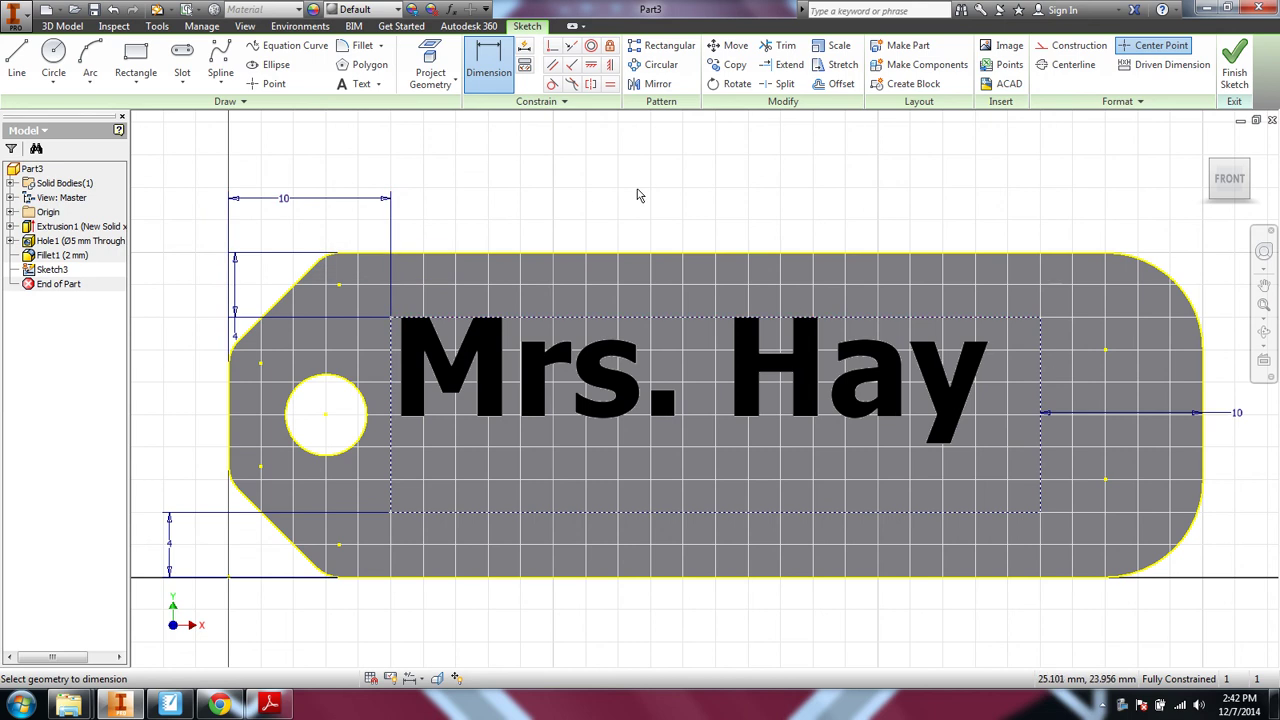
key("Escape")
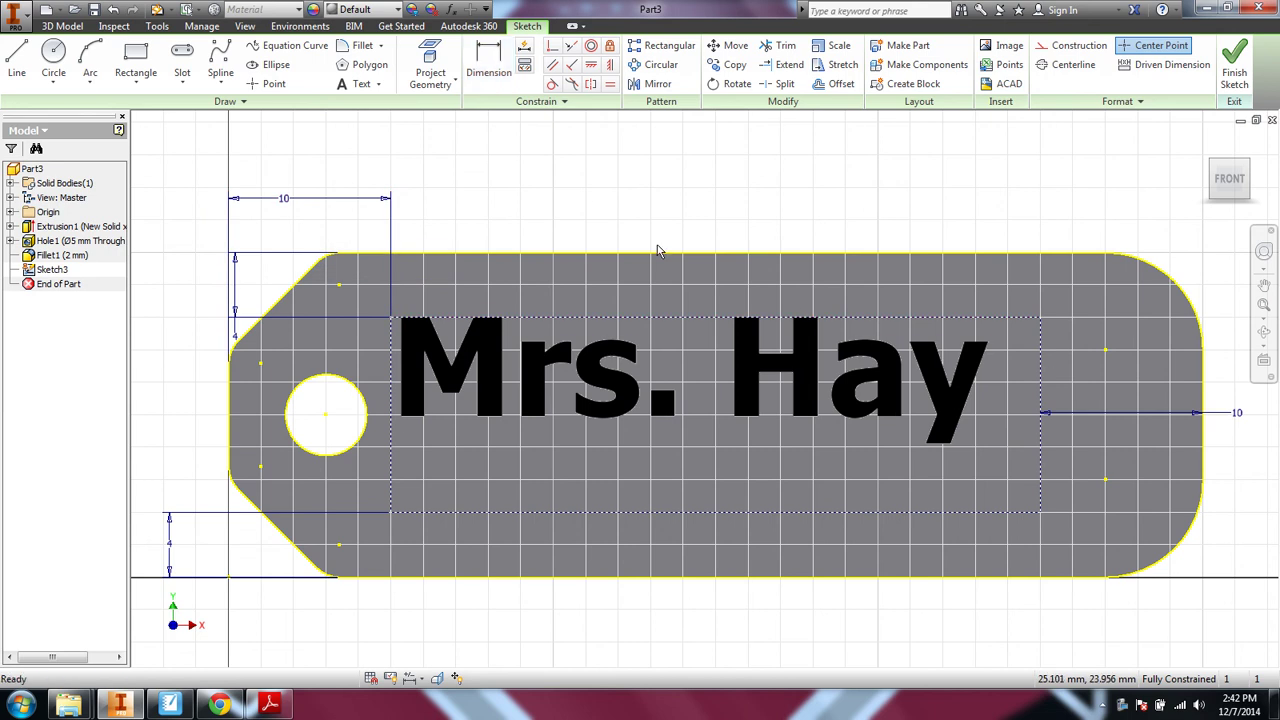
Step: Give the Mrs. Hay text Center and Middle justification and a black colour
double_click(747, 369)
left_click_drag(380, 437, 265, 437)
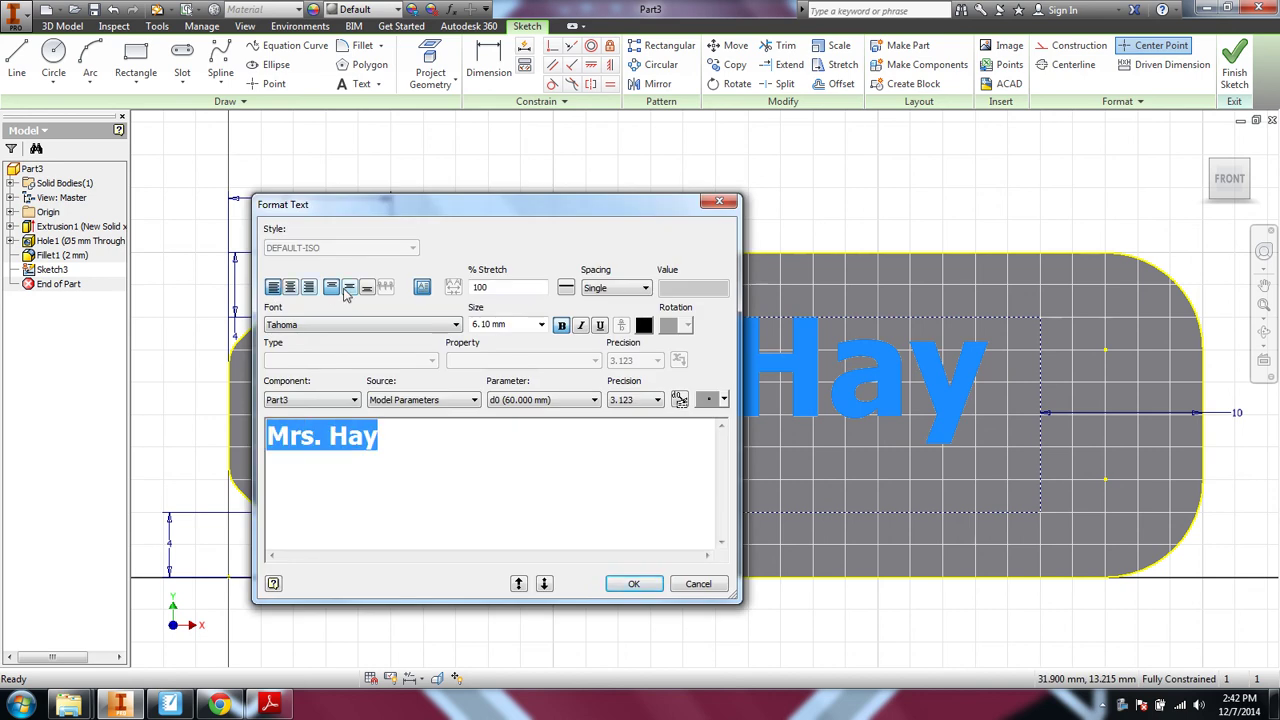
left_click(291, 288)
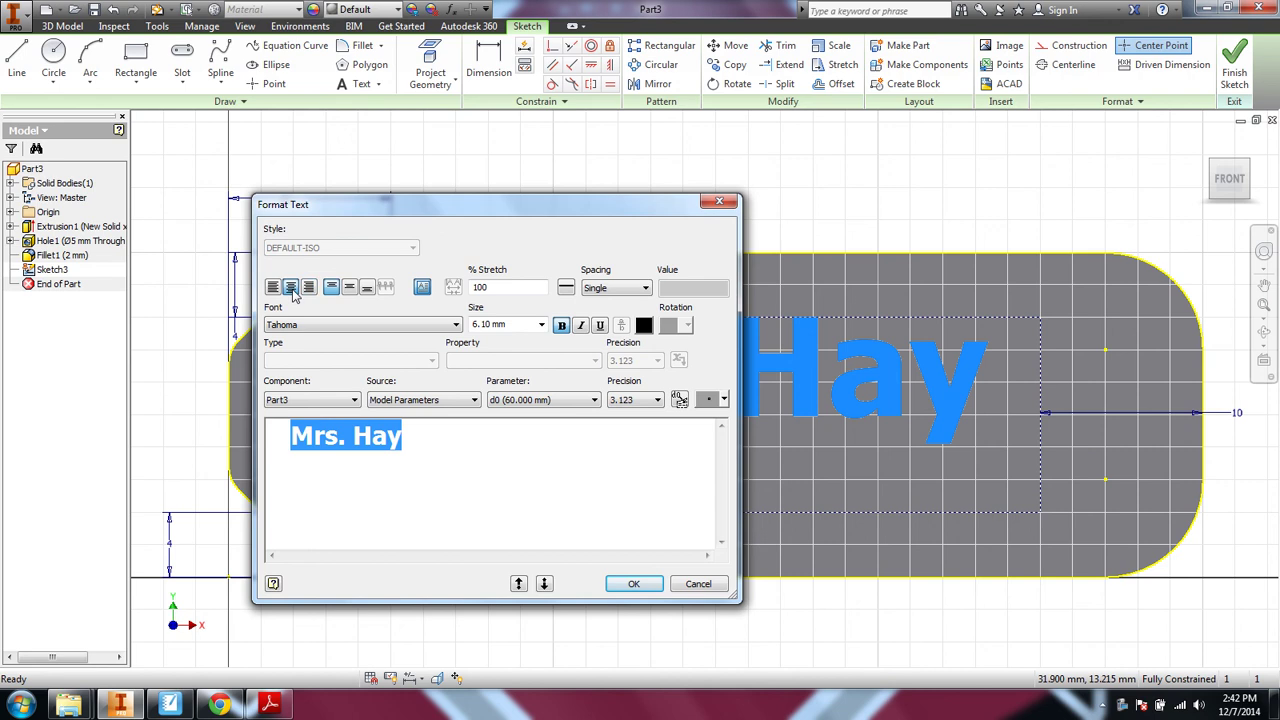
left_click(350, 289)
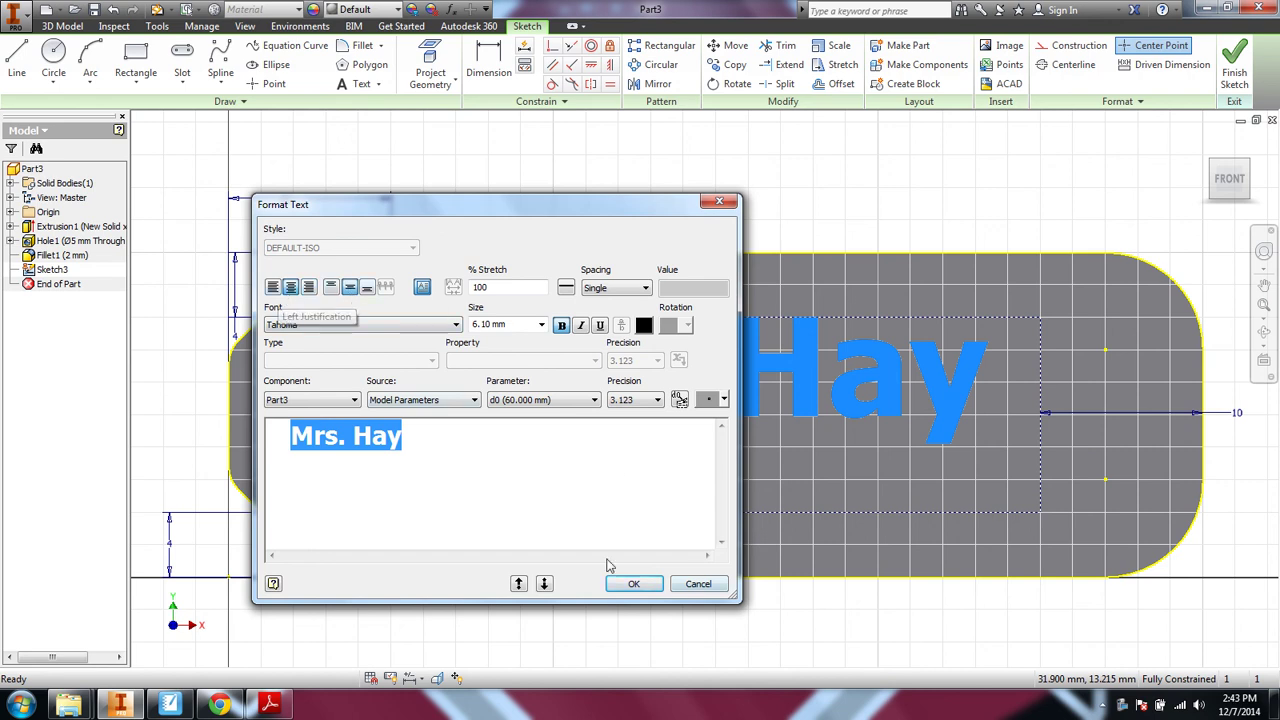
left_click(645, 326)
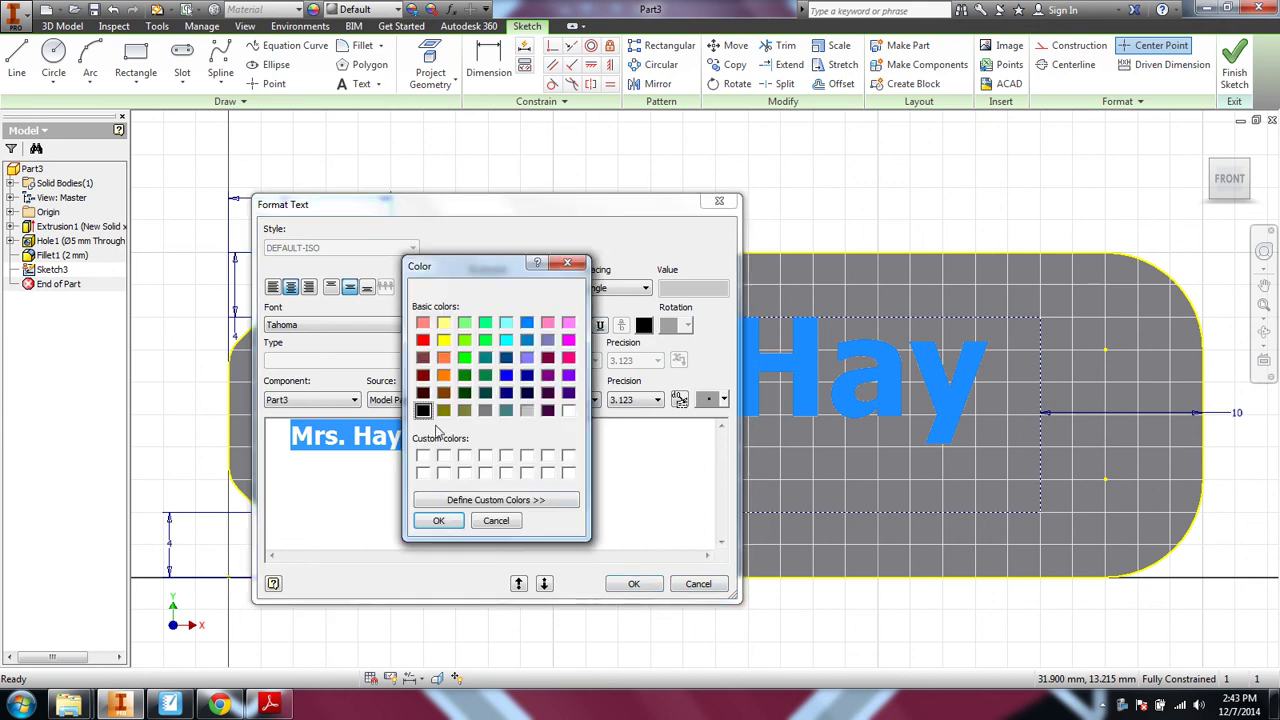
left_click(440, 521)
left_click(634, 585)
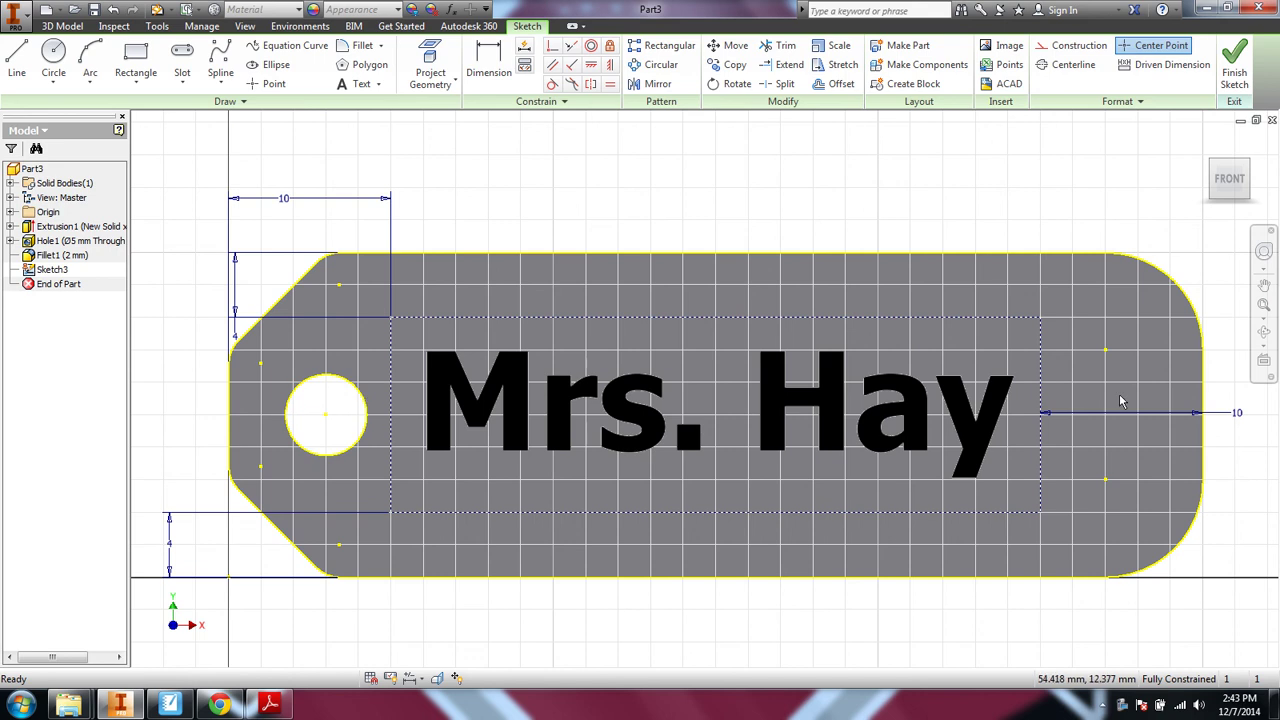
Step: Change the right-hand text margin dimension from 10 mm to 5 mm
right_click(957, 164)
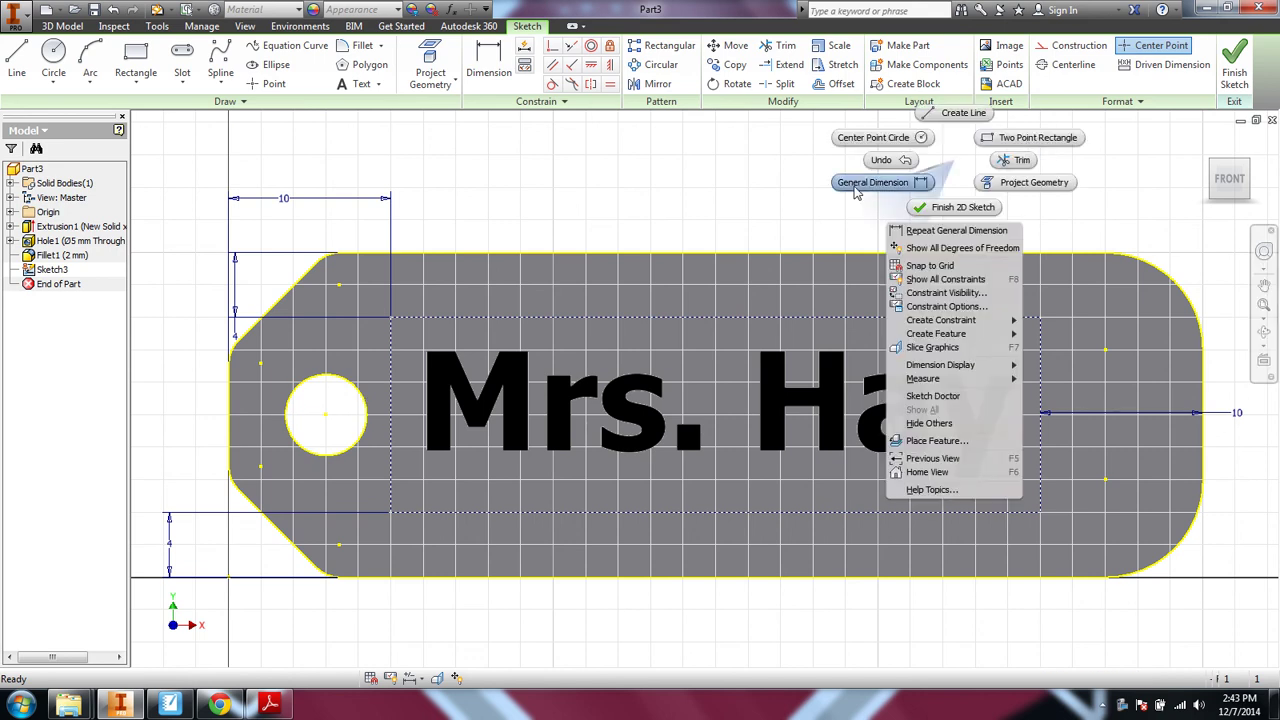
left_click(755, 203)
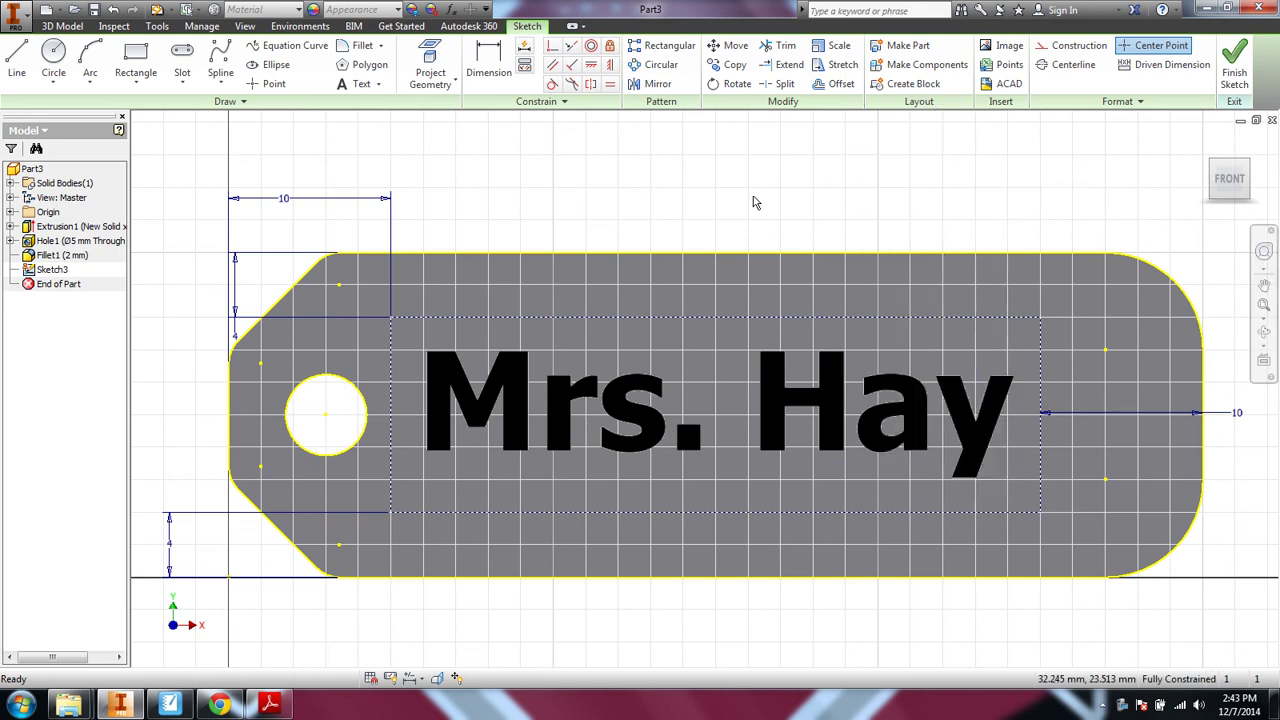
double_click(1237, 414)
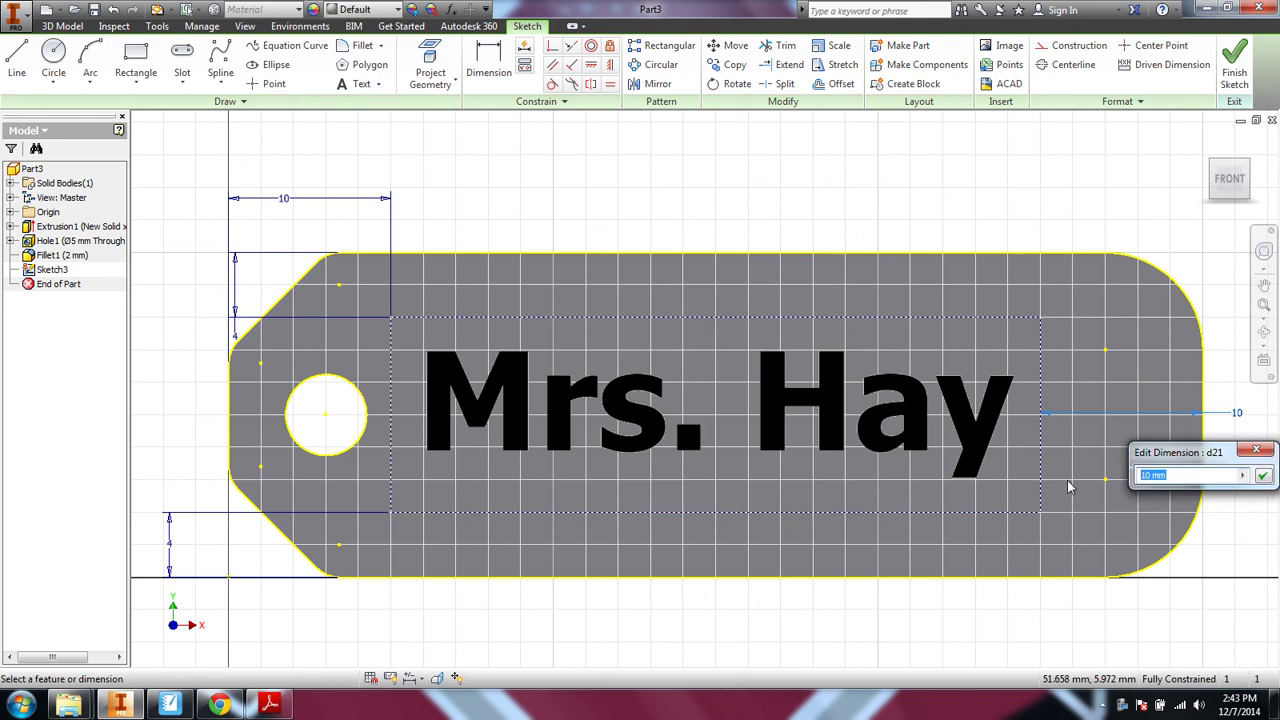
type("5")
key("Return")
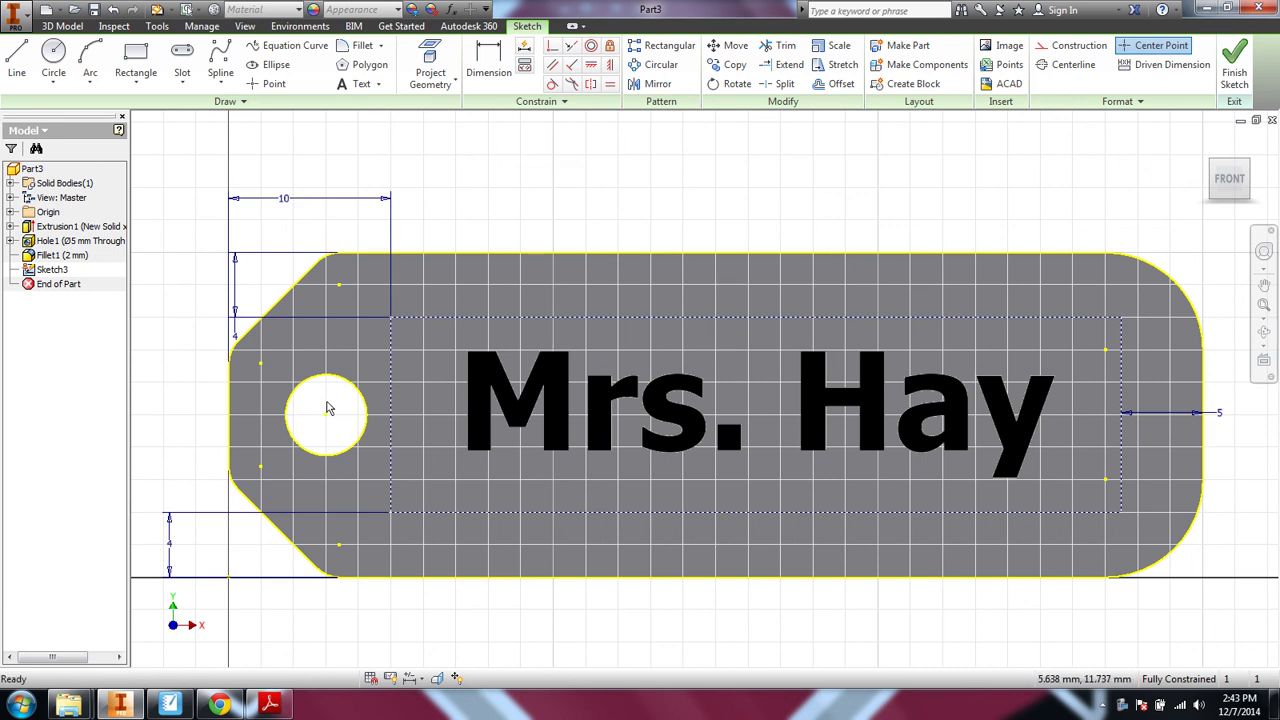
Step: Finish the sketch and set up an Engrave from Face emboss of the Mrs. Hay text, 0.8 mm deep into the tag
left_click(1238, 56)
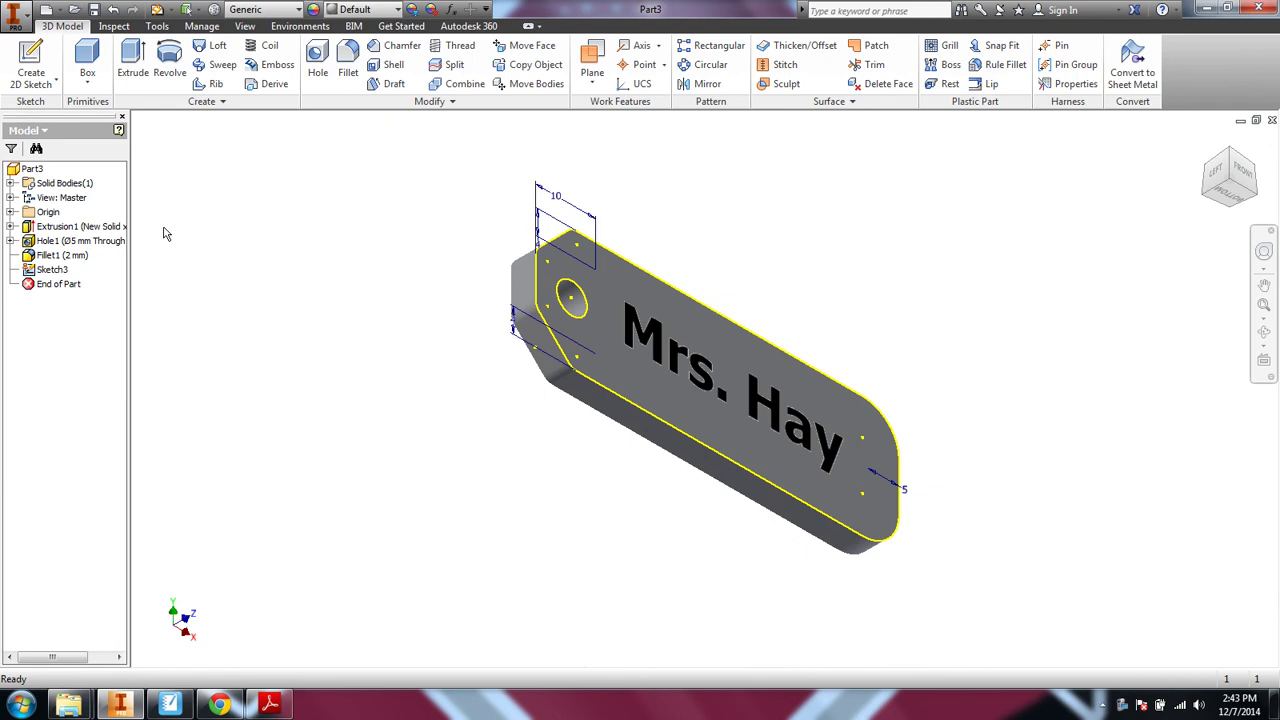
left_click(277, 64)
left_click_drag(797, 293, 300, 194)
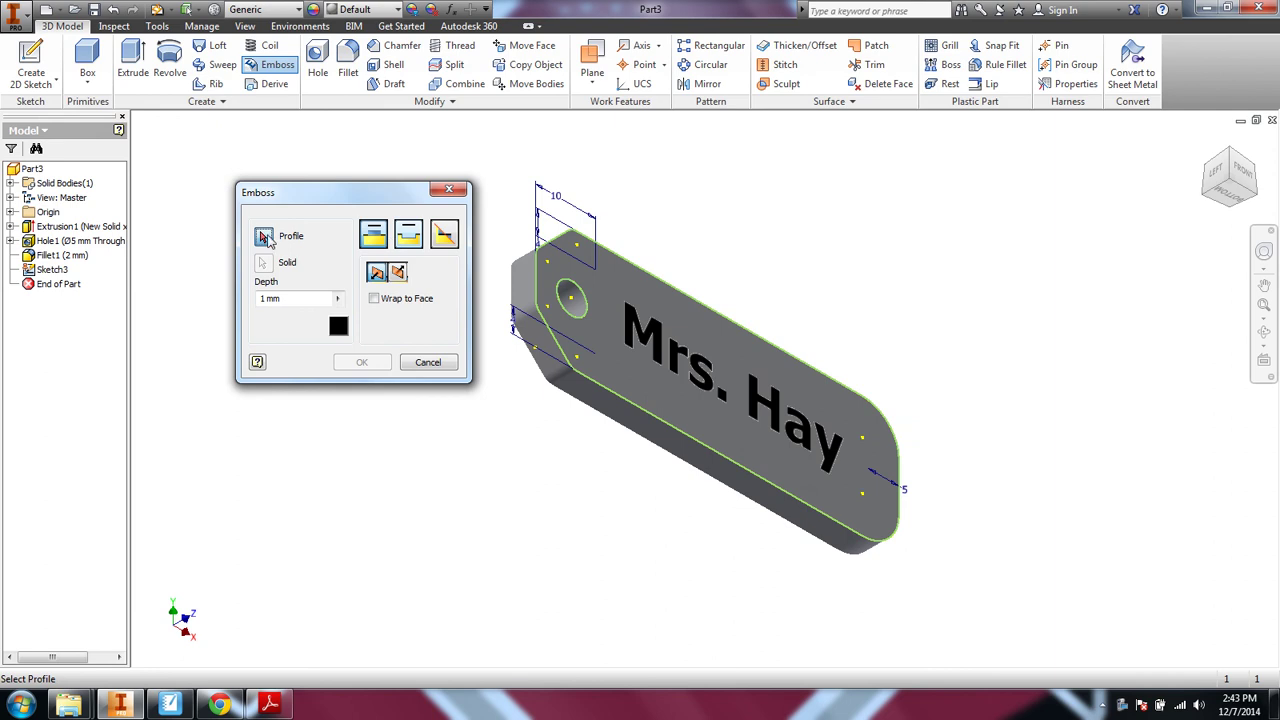
left_click(411, 243)
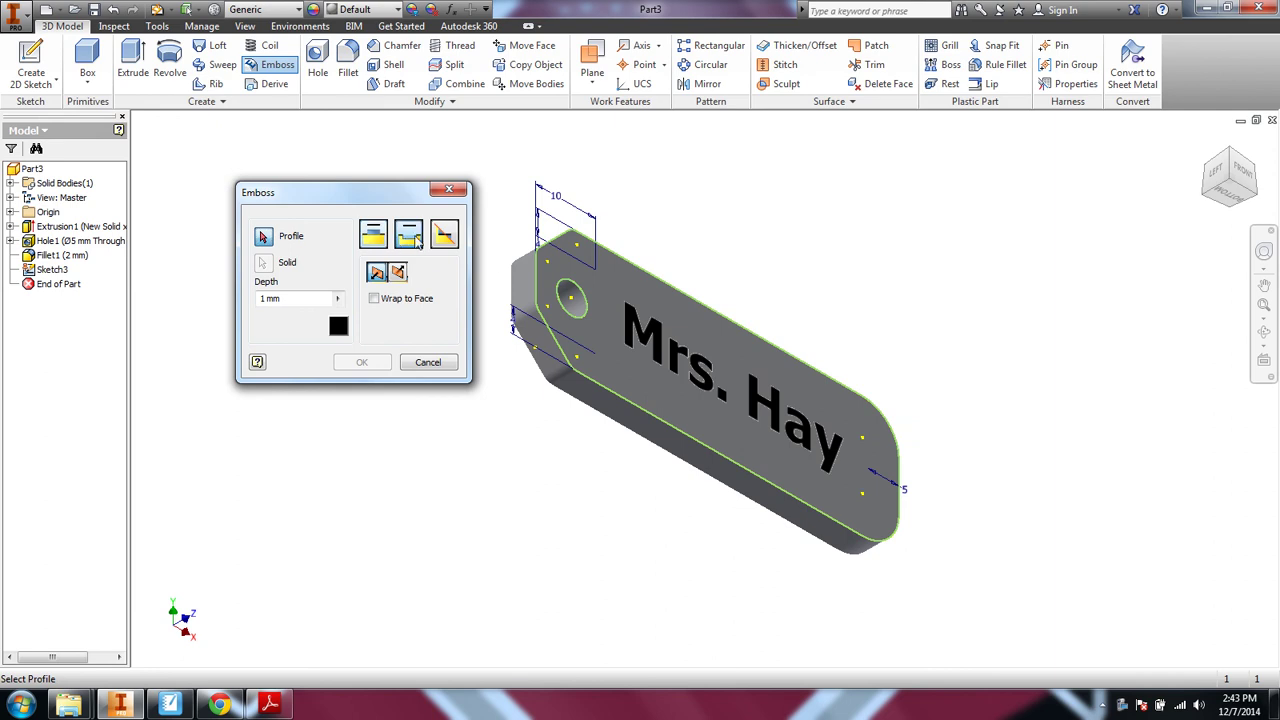
left_click(630, 323)
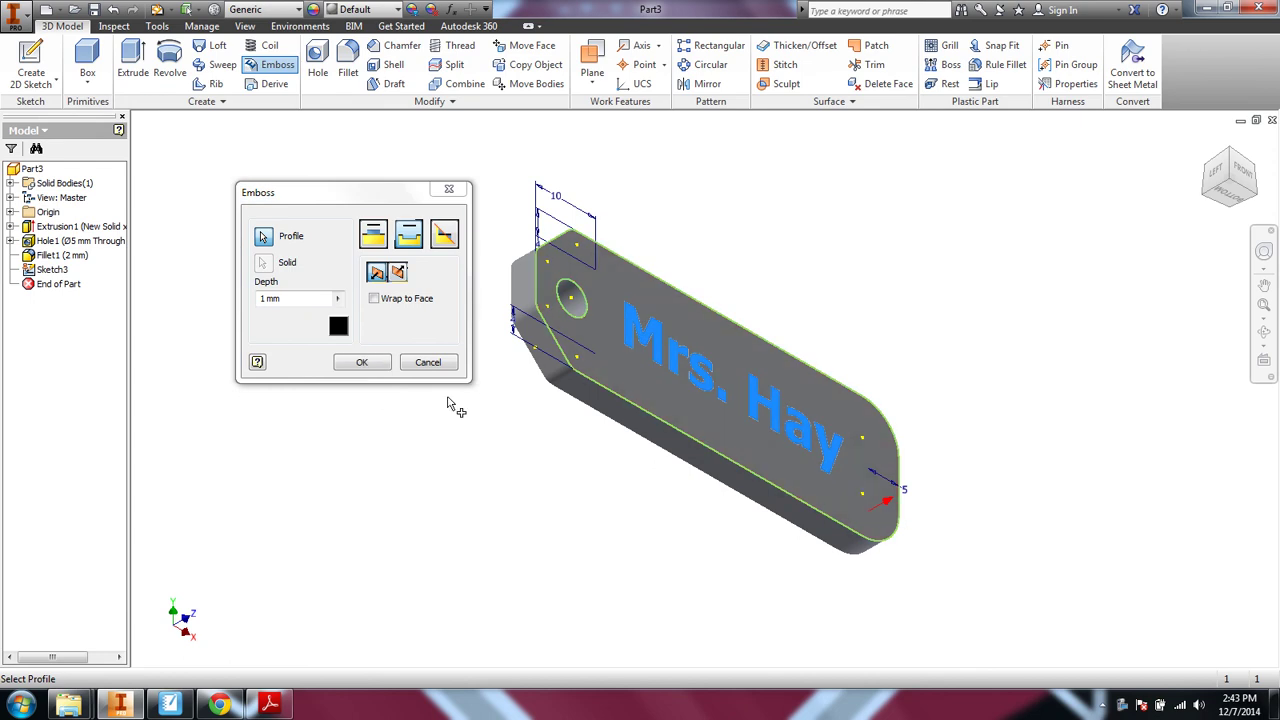
left_click(400, 274)
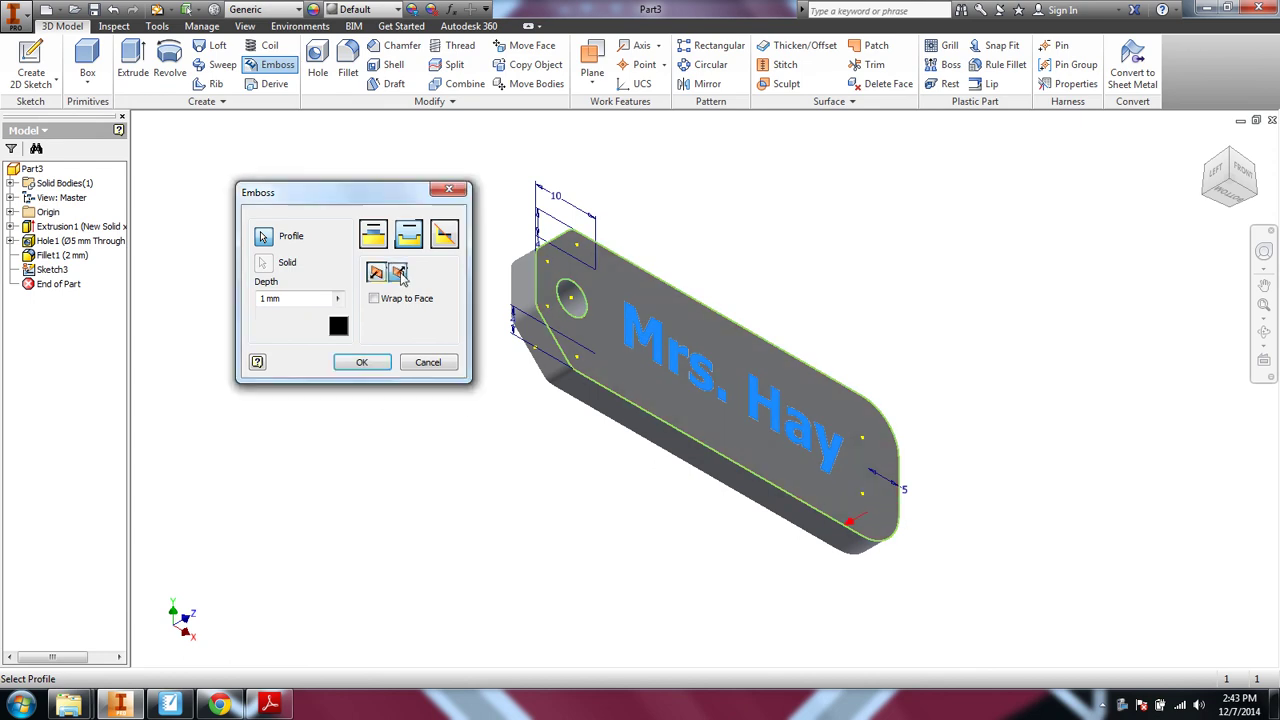
double_click(300, 304)
key("BackSpace")
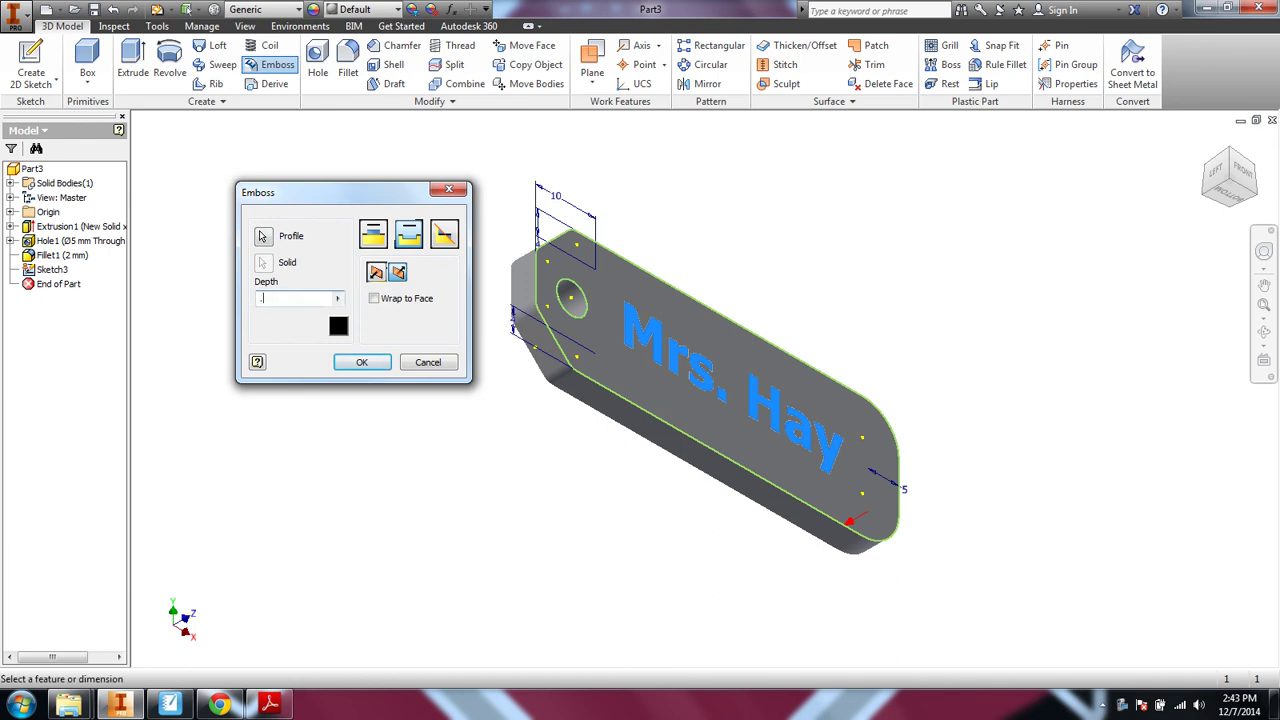
Step: Give the engraving a Black appearance and create the emboss
left_click(337, 330)
left_click(467, 456)
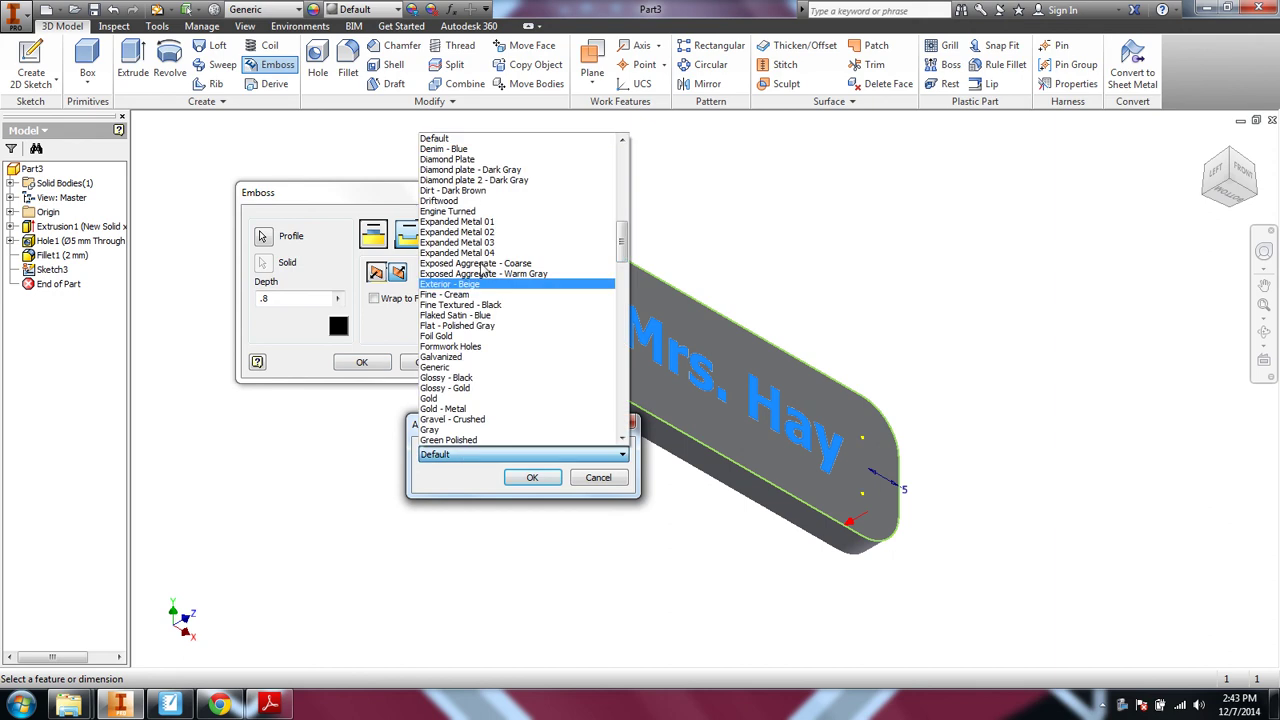
left_click_drag(623, 244, 621, 180)
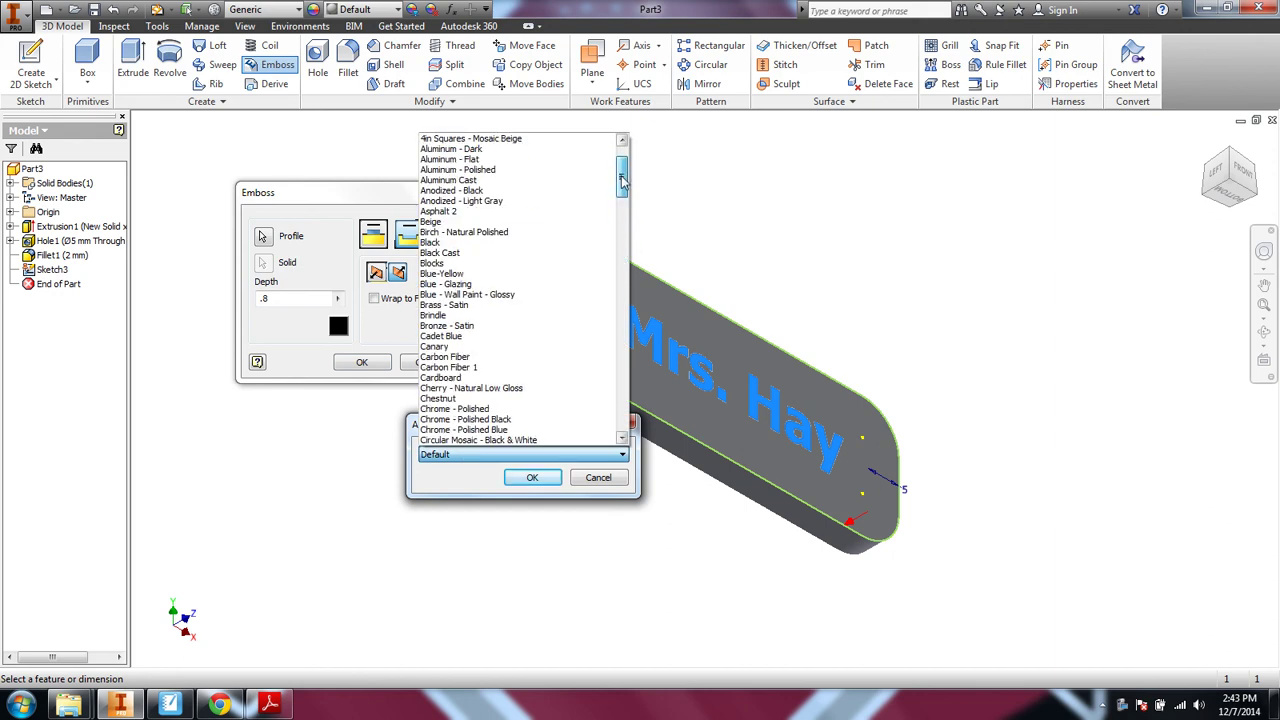
left_click(444, 243)
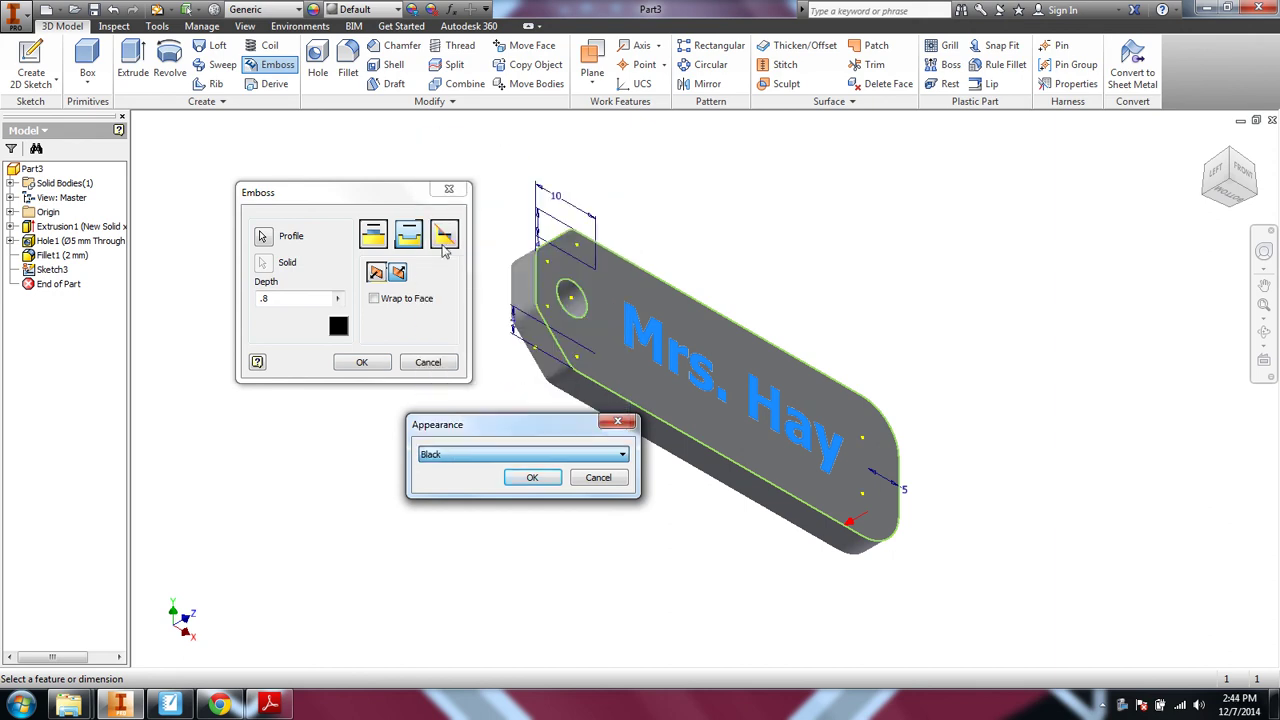
left_click(532, 480)
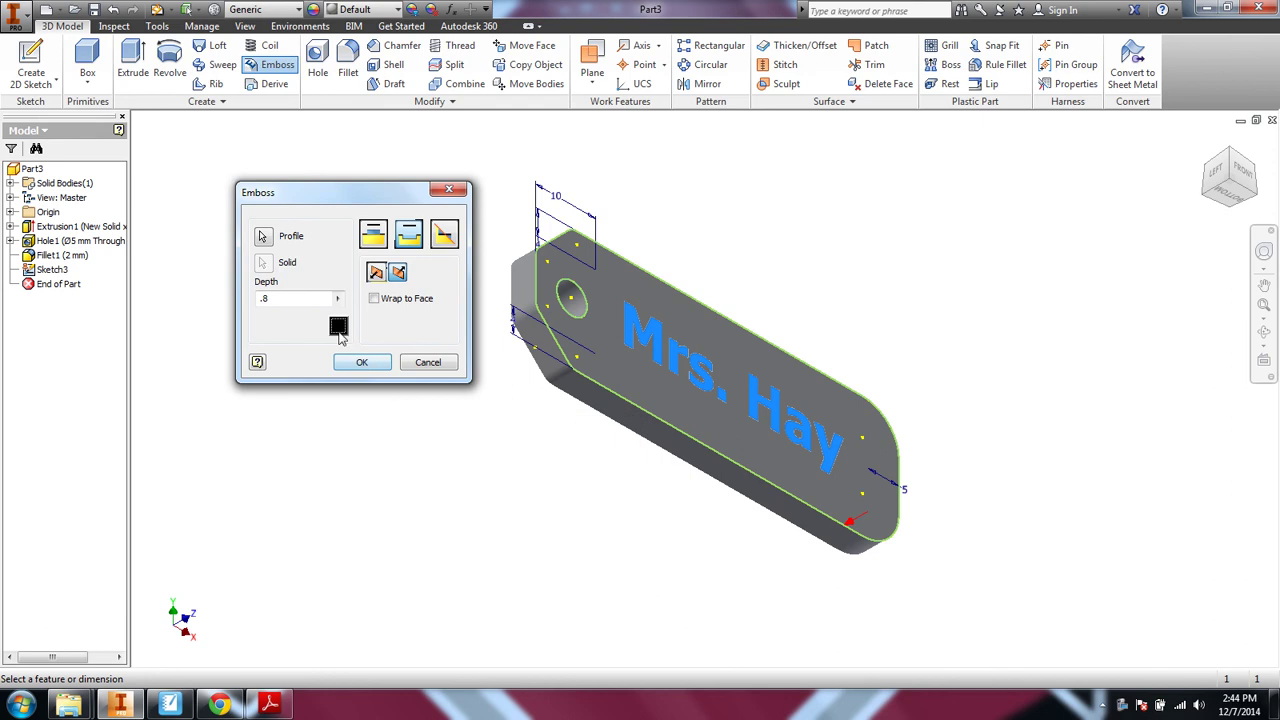
left_click(381, 367)
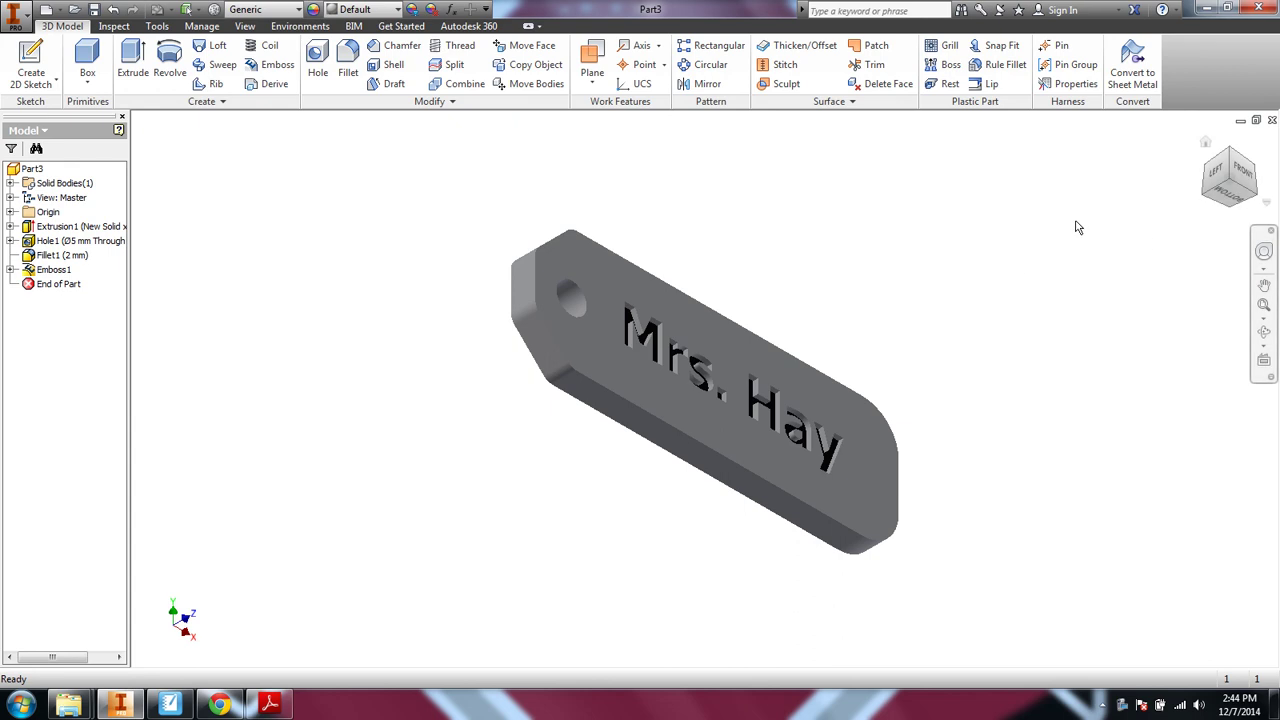
Step: Save the part as NameTag_CJC.ipt in the Unit 5 folder
left_click(96, 11)
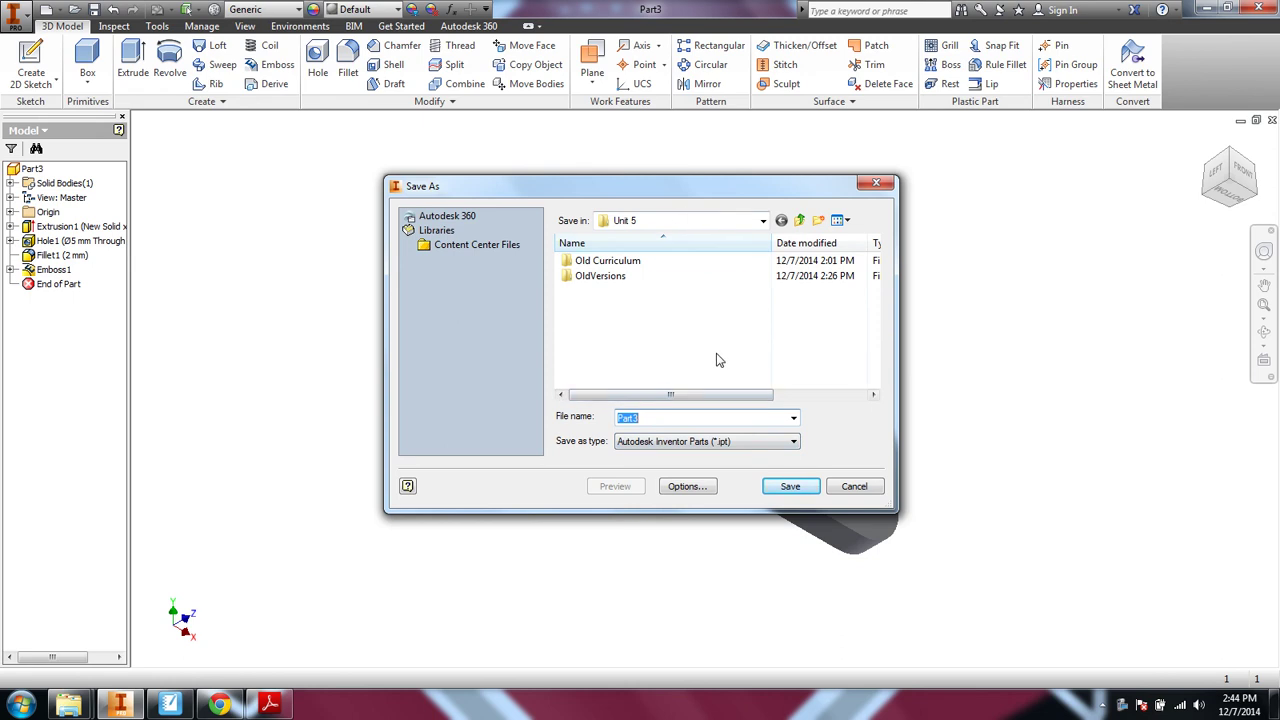
type("My")
left_click(782, 485)
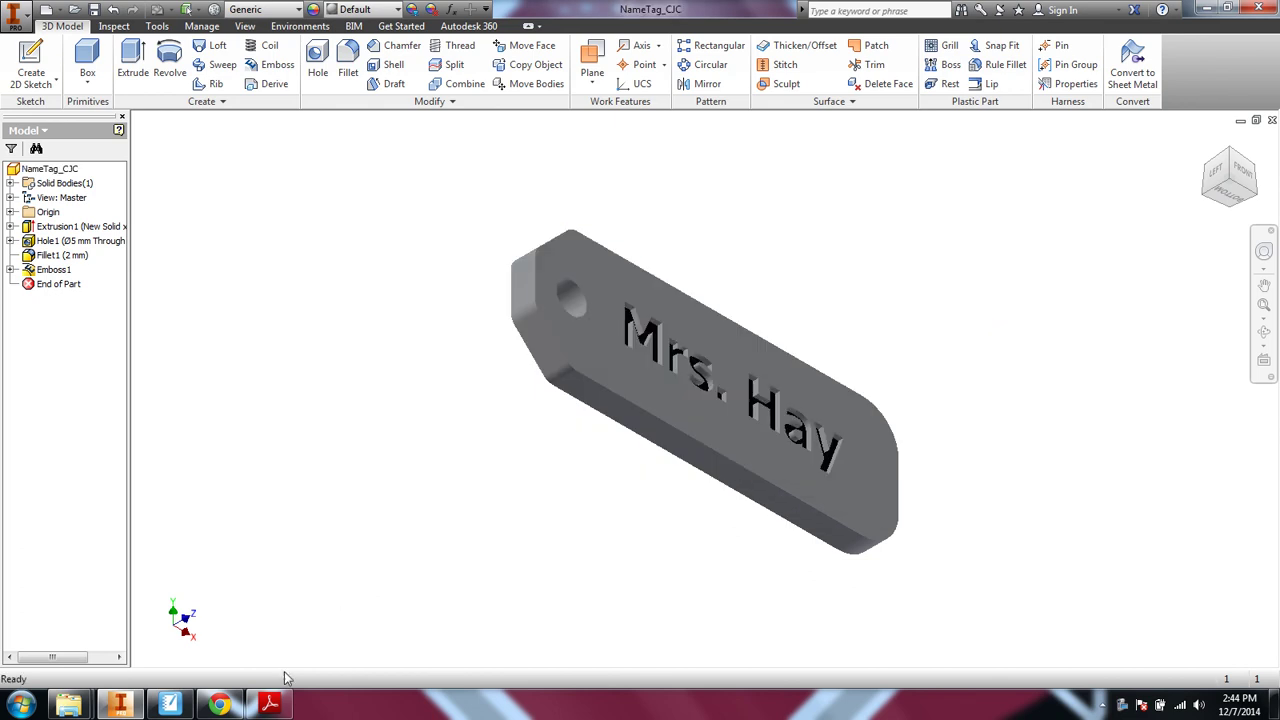
Step: Switch to the instructions PDF and scroll to step 5 on exporting an .stl file
left_click(268, 706)
scroll(249, 466, "down", 6)
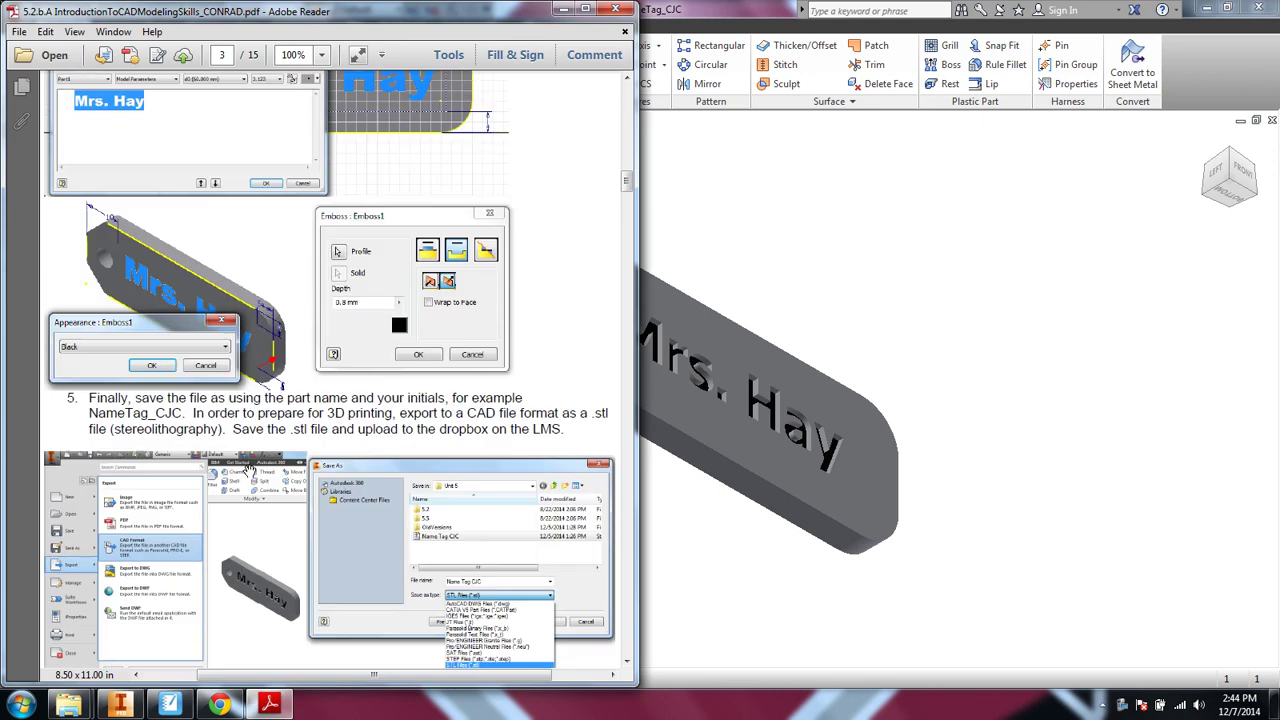
scroll(249, 466, "down", 2)
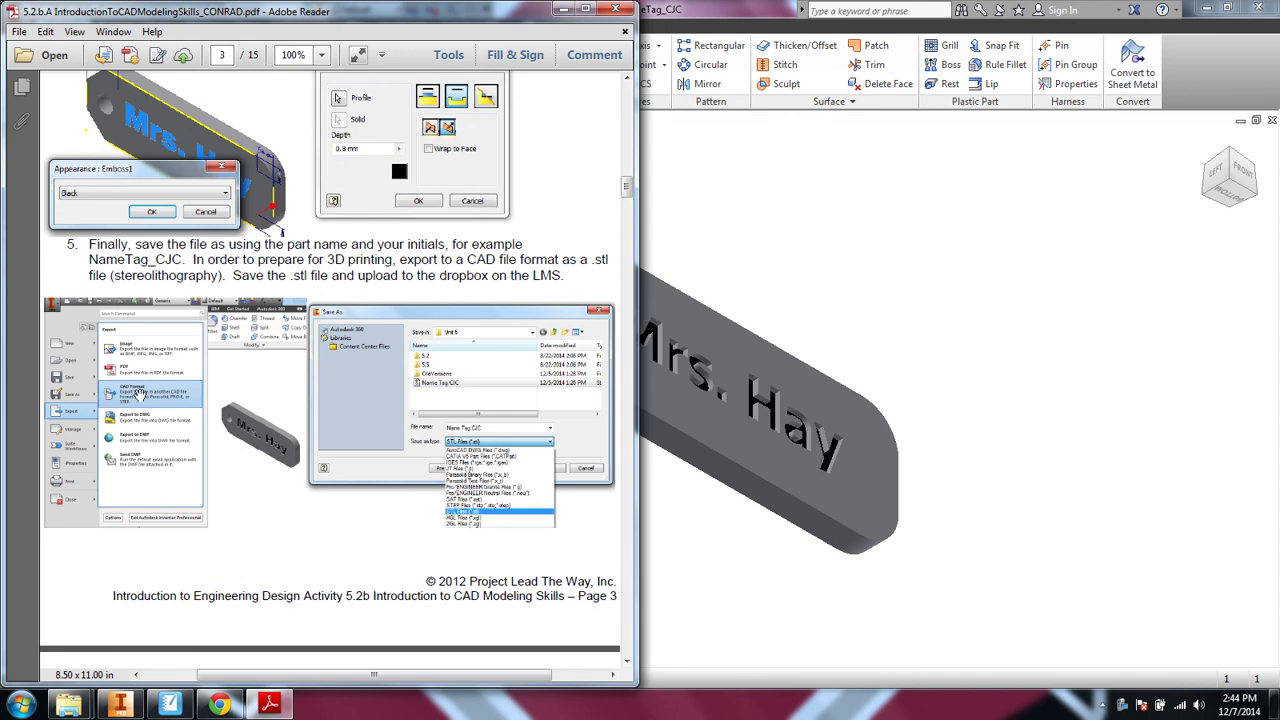
Step: Export the name tag in CAD format as the STL file NameTag_CJC.stl
left_click(942, 246)
left_click(12, 19)
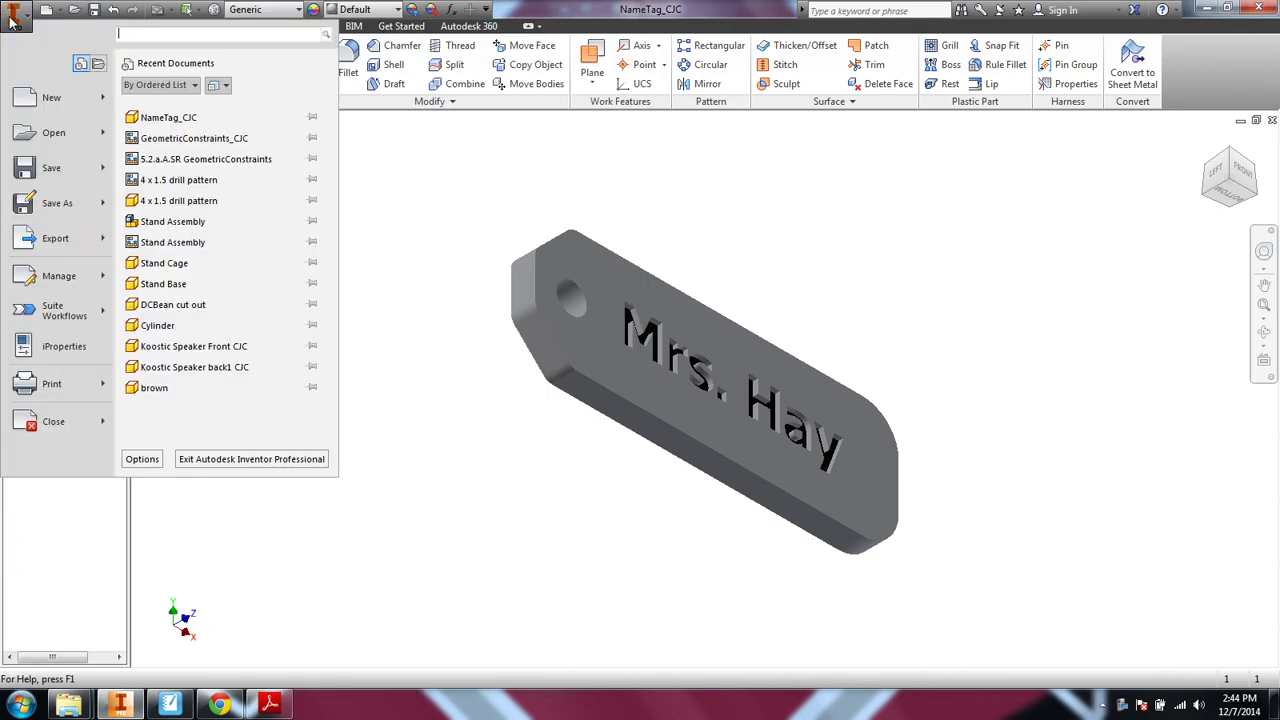
mouse_move(77, 243)
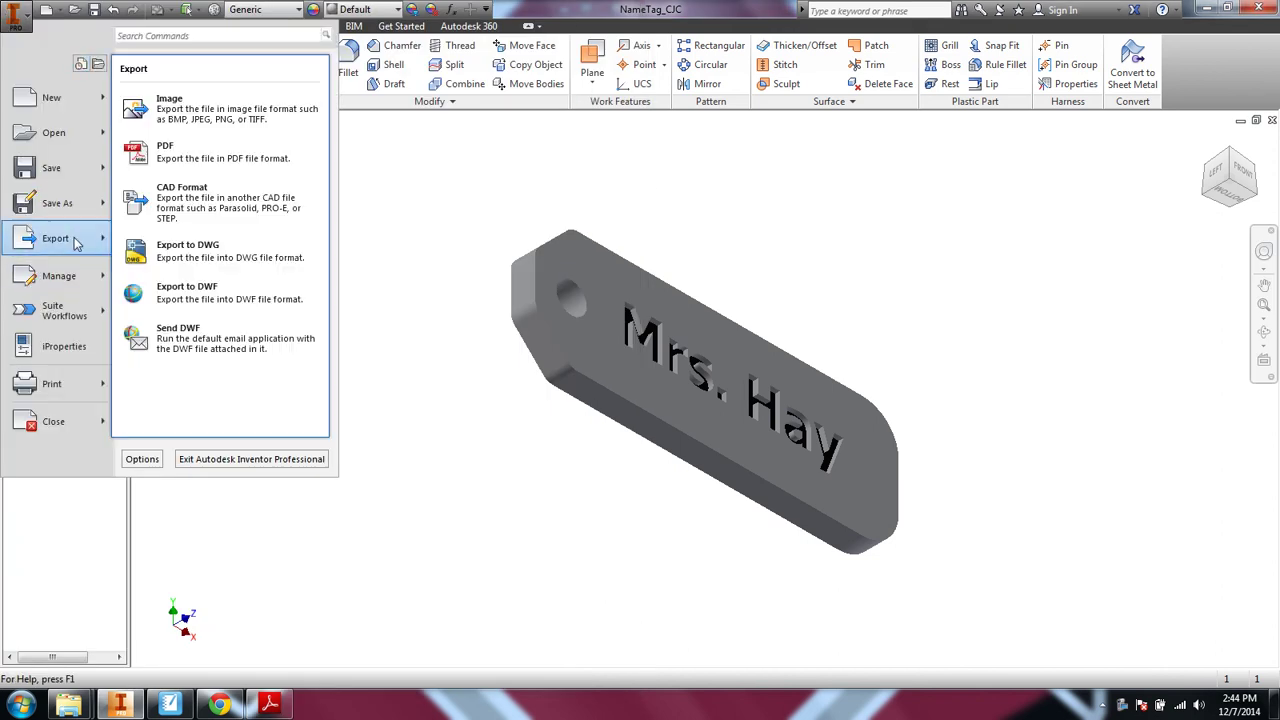
left_click(210, 205)
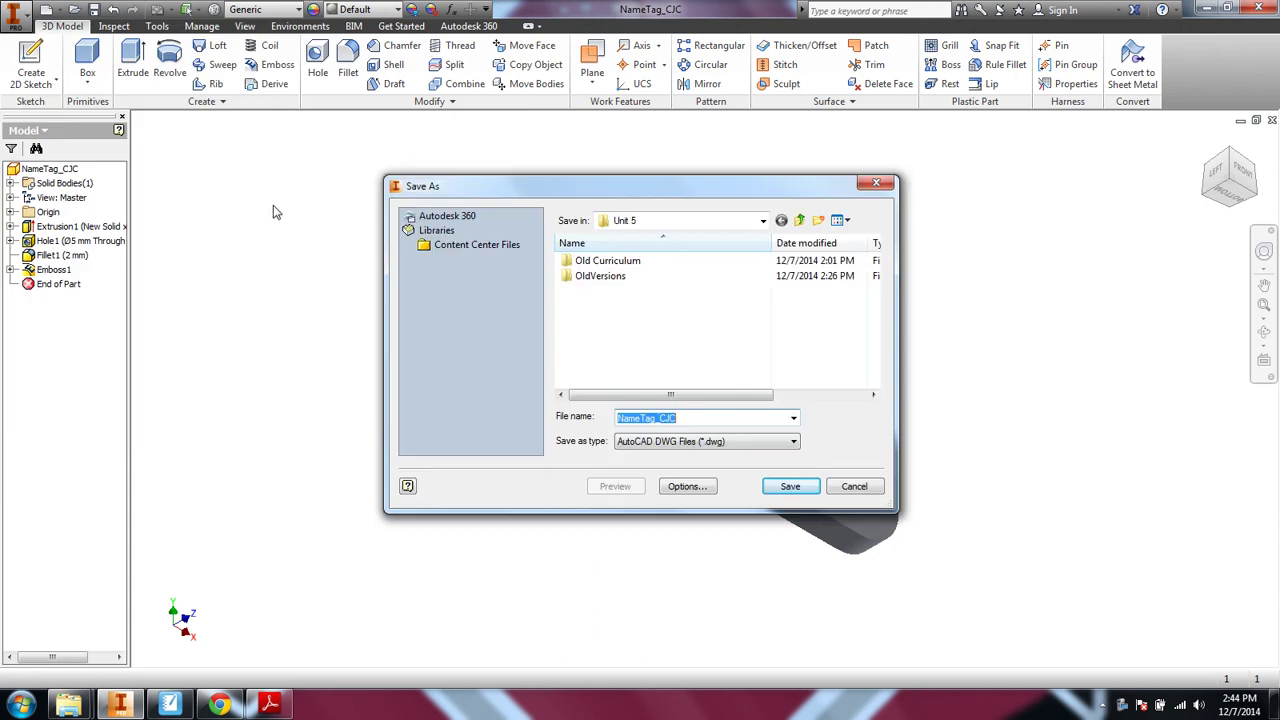
left_click(748, 444)
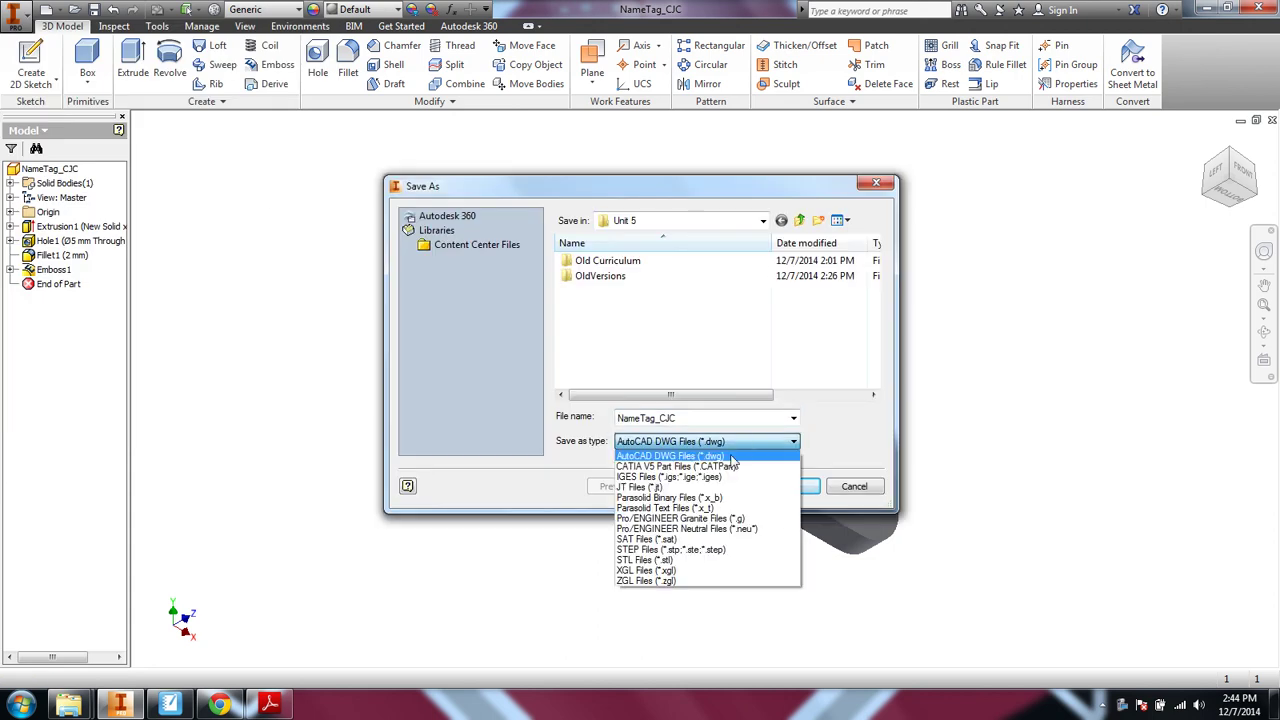
left_click(643, 561)
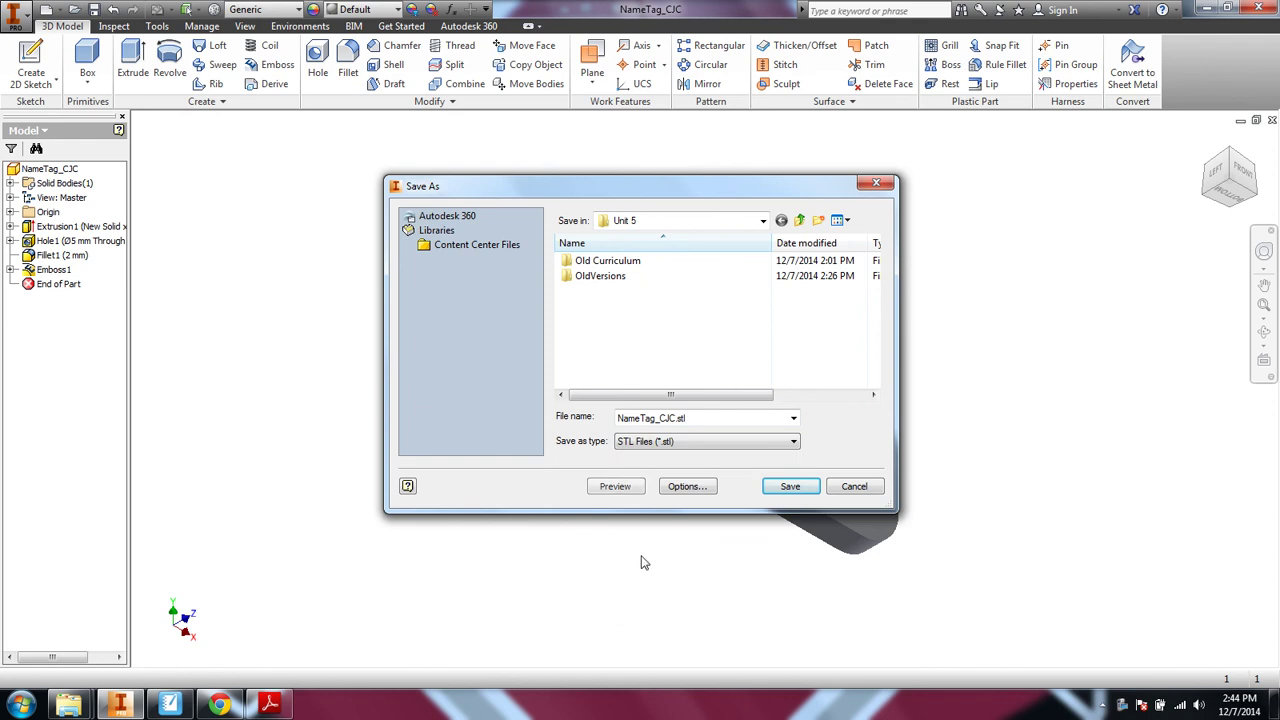
left_click(790, 486)
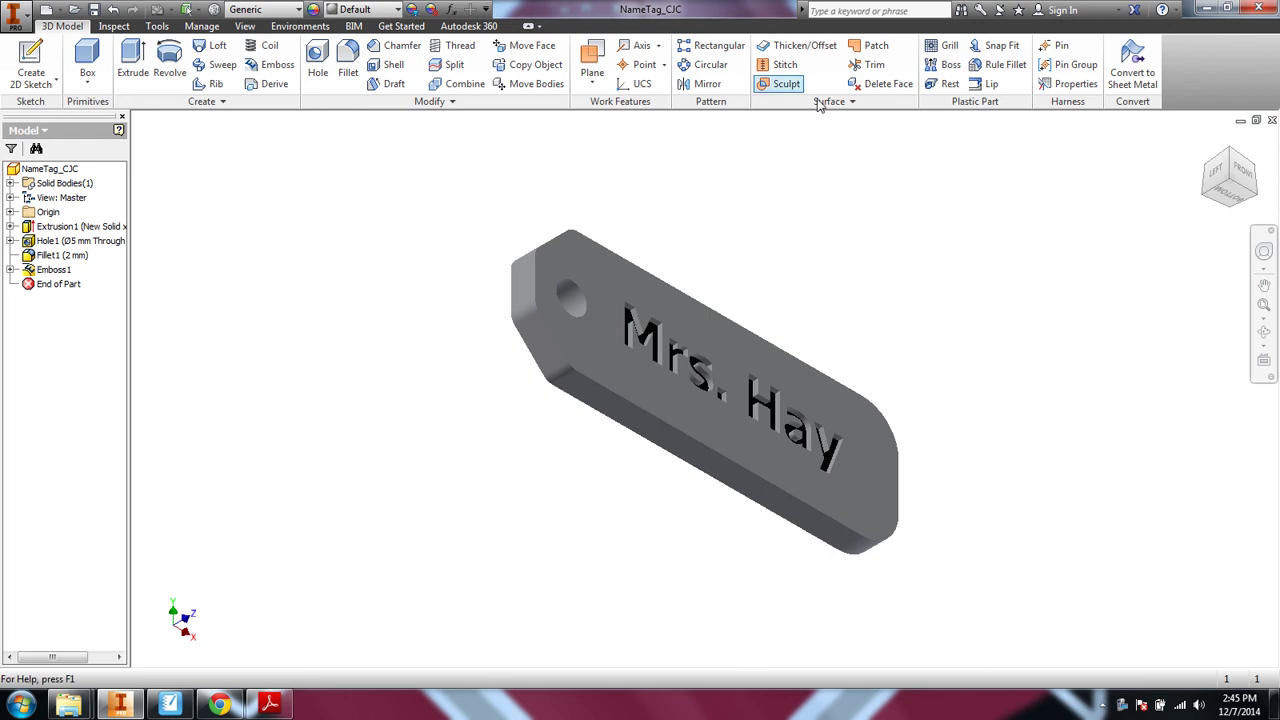